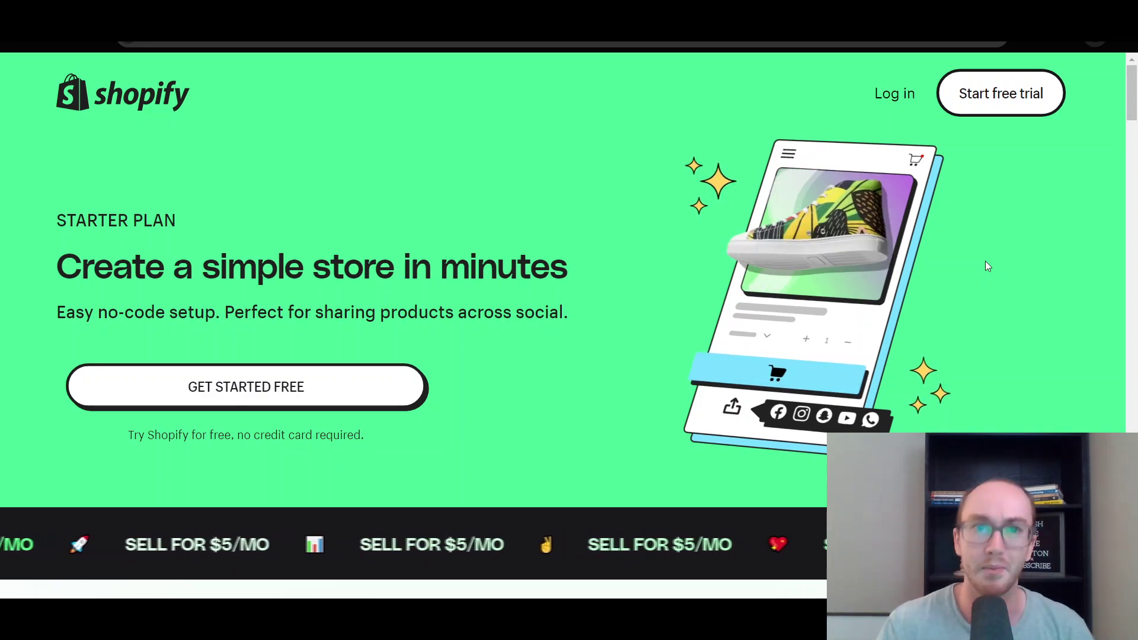
Review the Starter plan page's sections on jumping straight to selling and selling through social media.
{"action": "left_click_drag", "start_coordinate": [1133, 104], "coordinate": [1128, 159]}
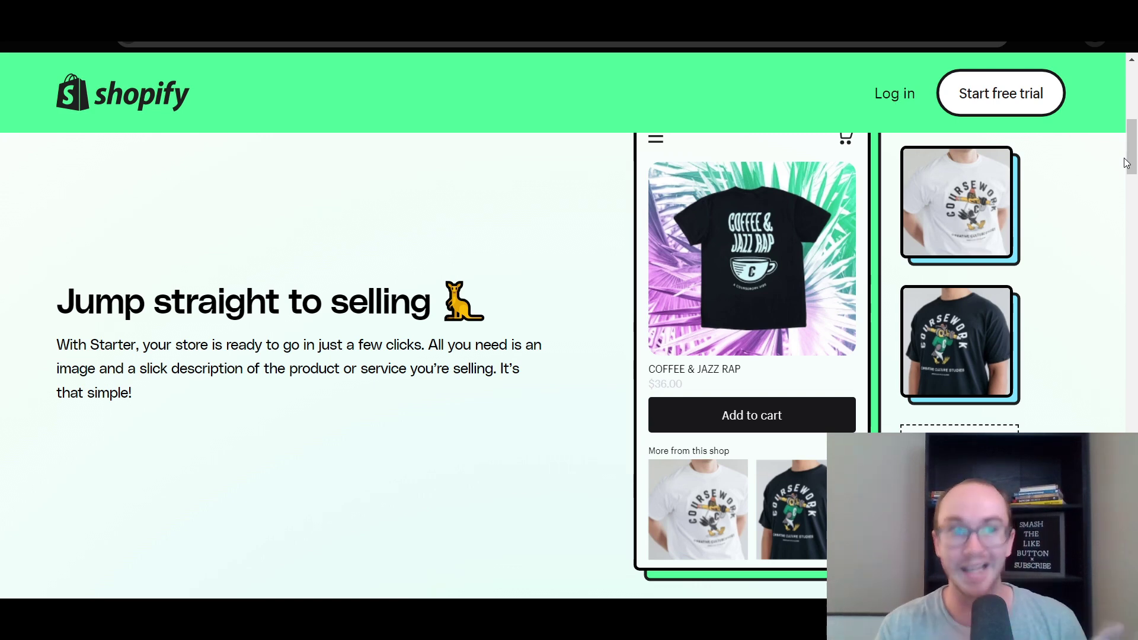
{"action": "left_click_drag", "start_coordinate": [1126, 163], "coordinate": [1129, 219]}
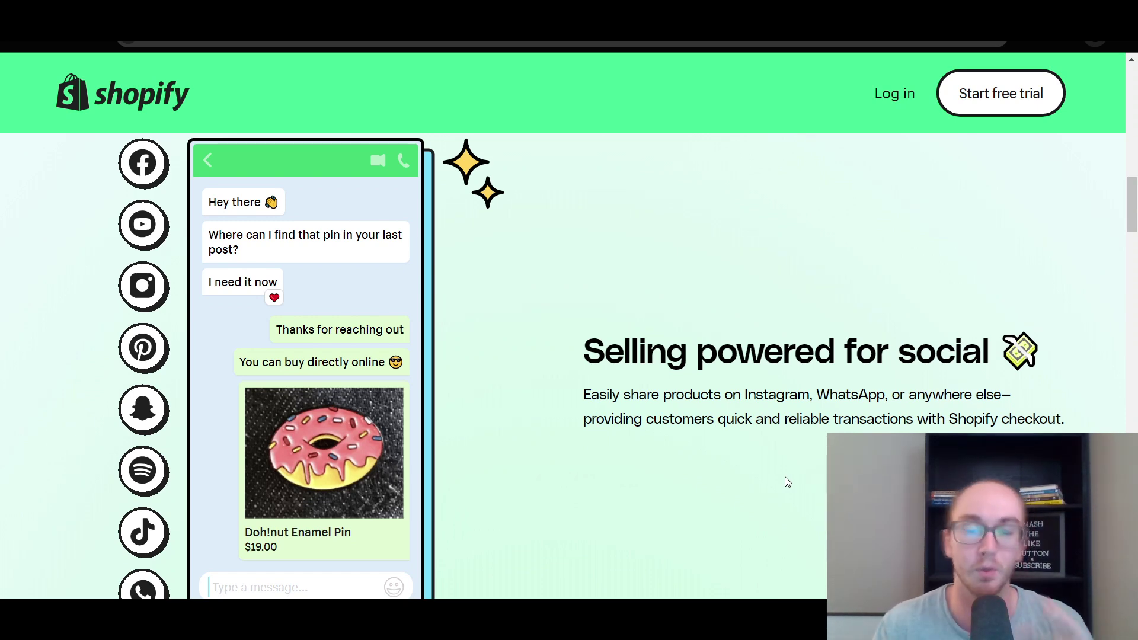
{"action": "scroll", "coordinate": [1134, 202], "scroll_direction": "down", "scroll_amount": 1}
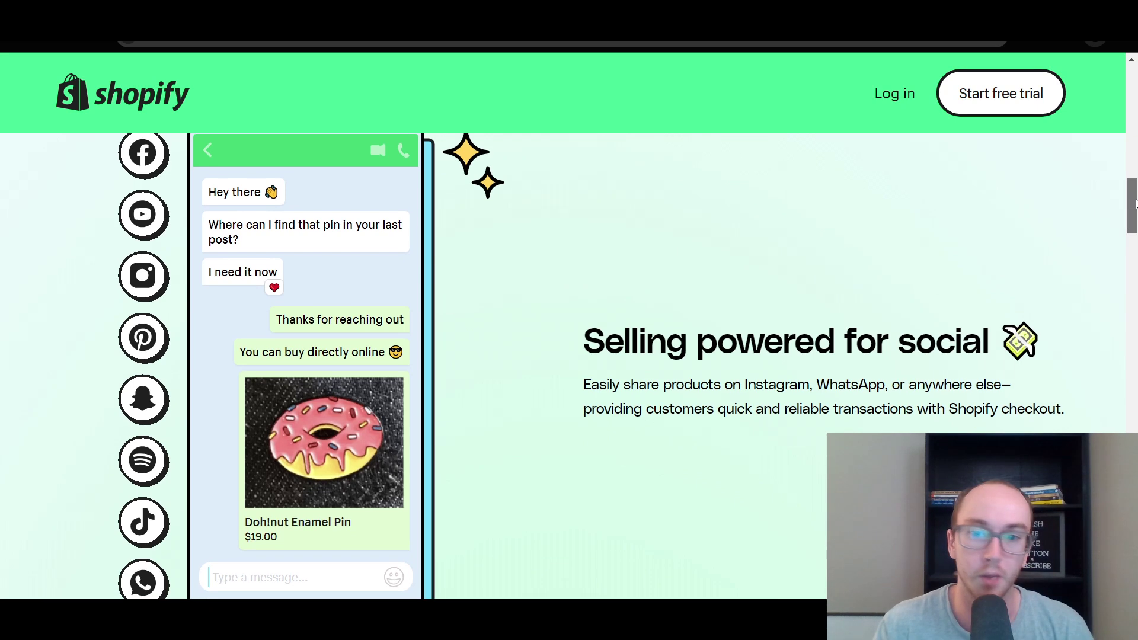
{"action": "scroll", "coordinate": [1134, 202], "scroll_direction": "down", "scroll_amount": 2}
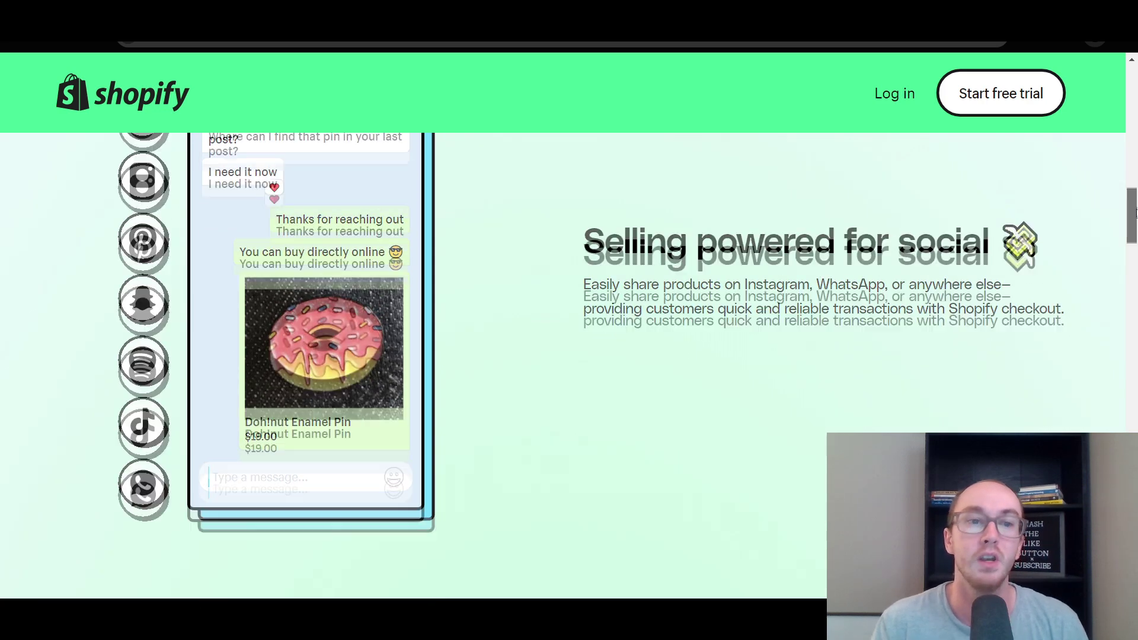
{"action": "scroll", "coordinate": [809, 408], "scroll_direction": "up", "scroll_amount": 2}
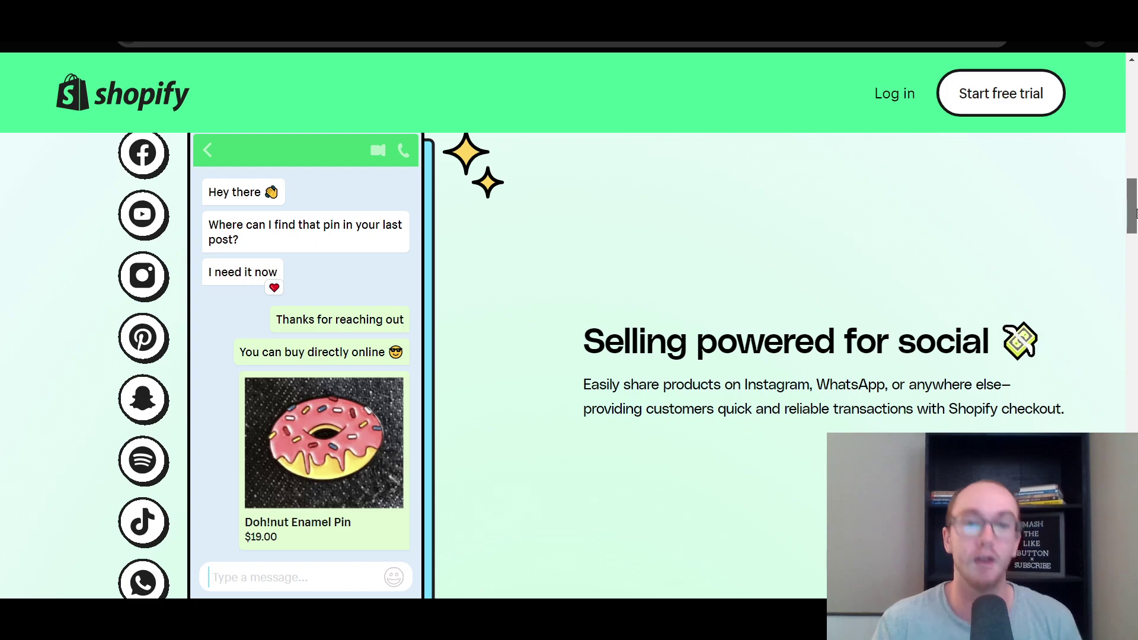
Examine the "Monetize your link in bio" section about Linkpop on the Starter plan page.
{"action": "left_click_drag", "start_coordinate": [1133, 214], "coordinate": [1135, 278]}
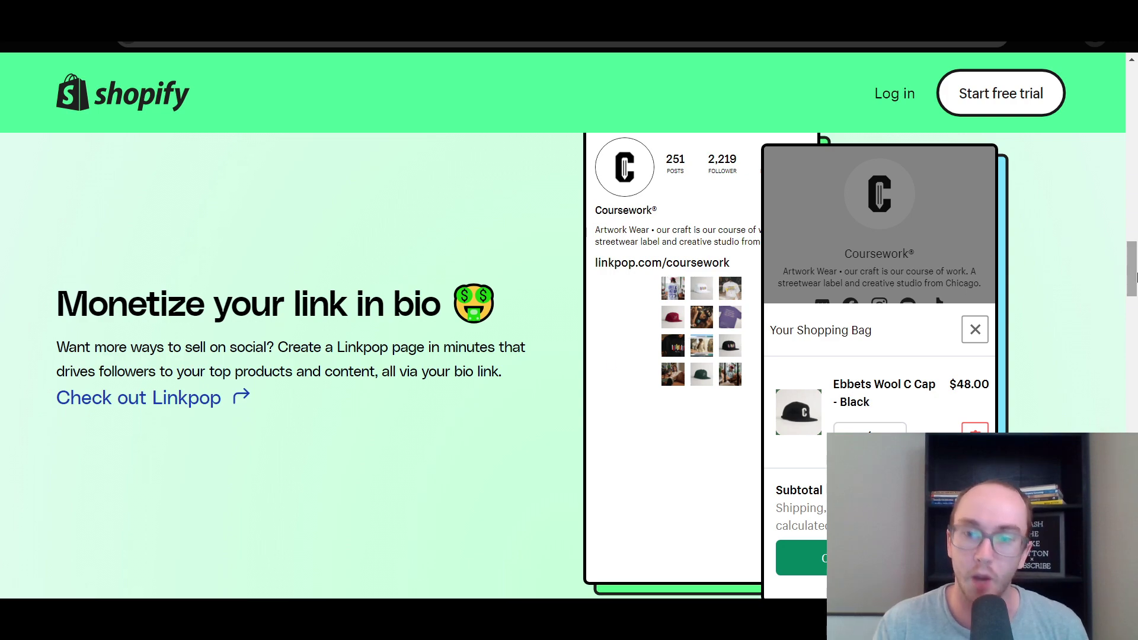
{"action": "scroll", "coordinate": [1134, 276], "scroll_direction": "down", "scroll_amount": 2}
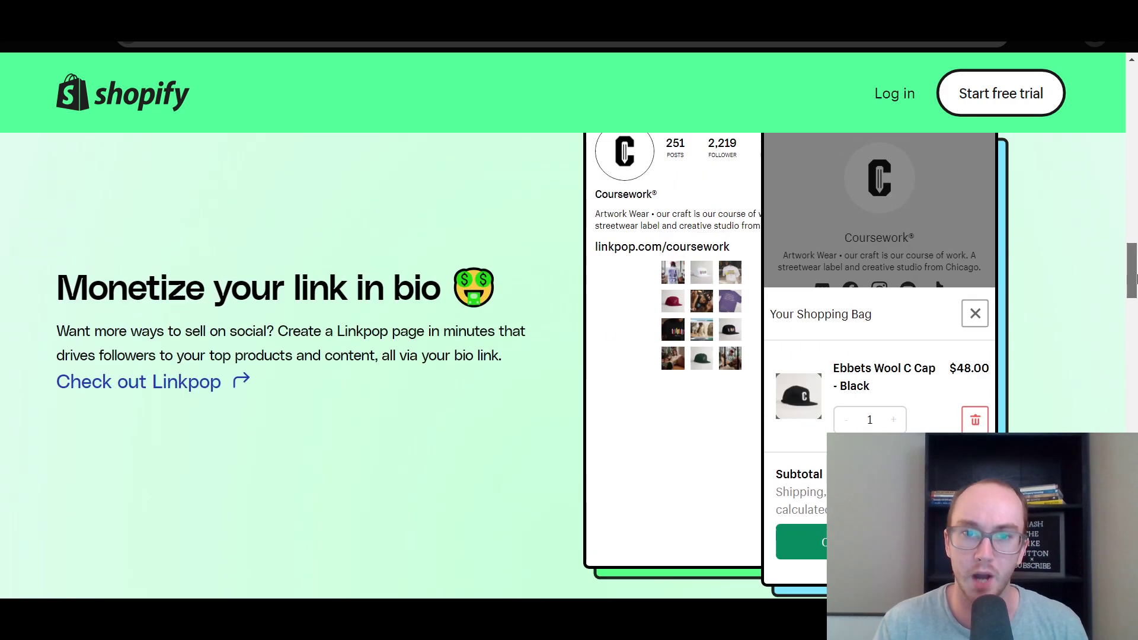
{"action": "scroll", "coordinate": [1134, 272], "scroll_direction": "down", "scroll_amount": 1}
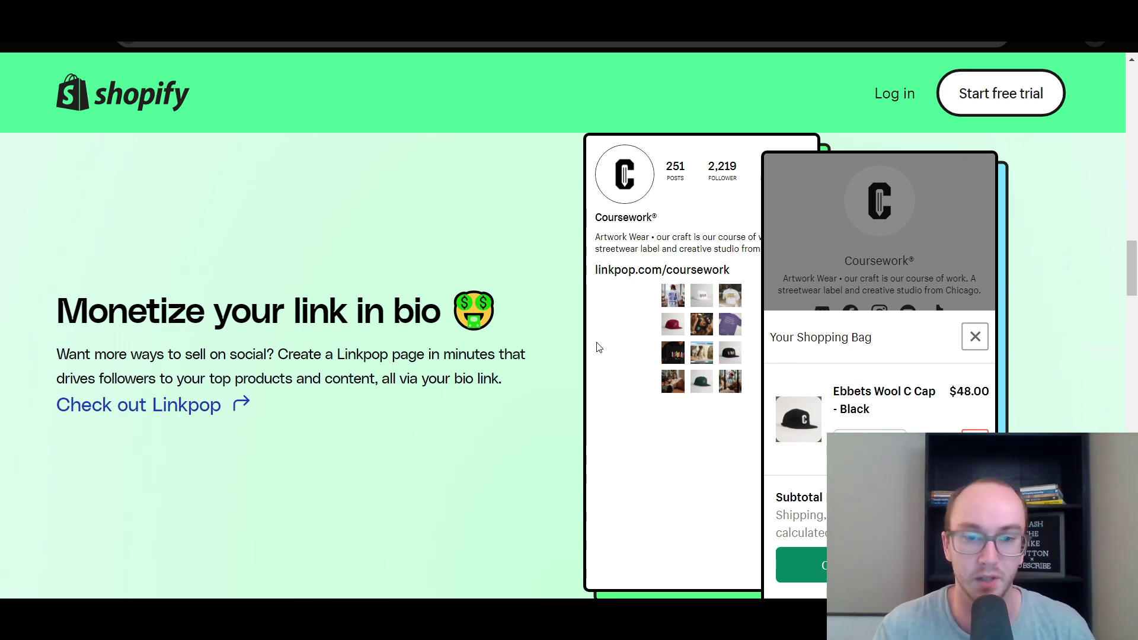
{"action": "scroll", "coordinate": [599, 347], "scroll_direction": "down", "scroll_amount": 4}
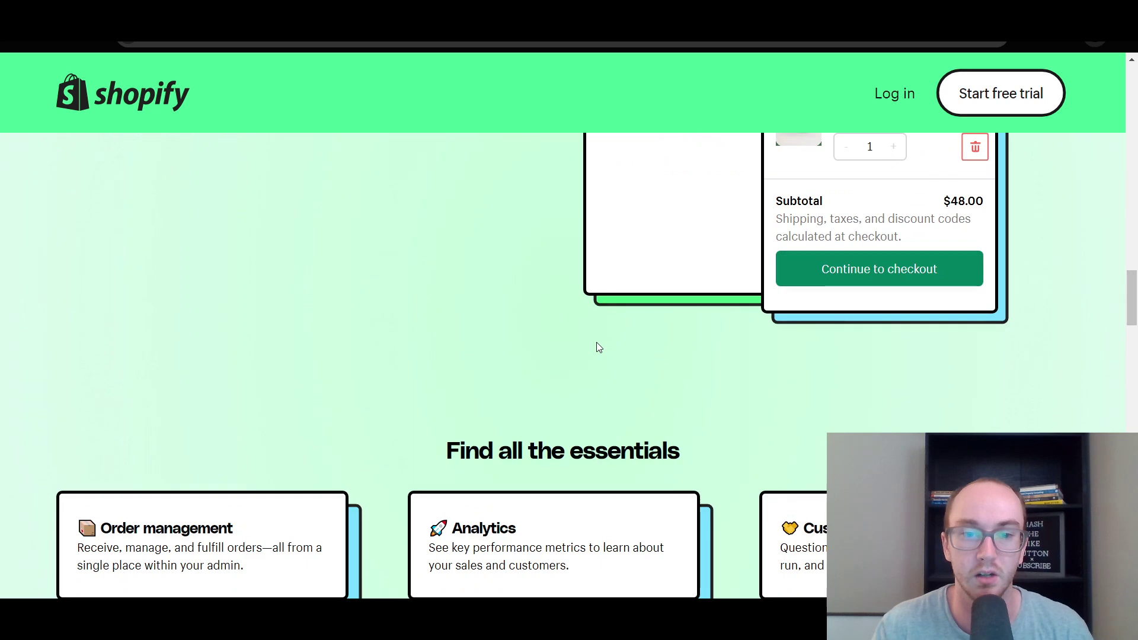
{"action": "scroll", "coordinate": [597, 344], "scroll_direction": "up", "scroll_amount": 5}
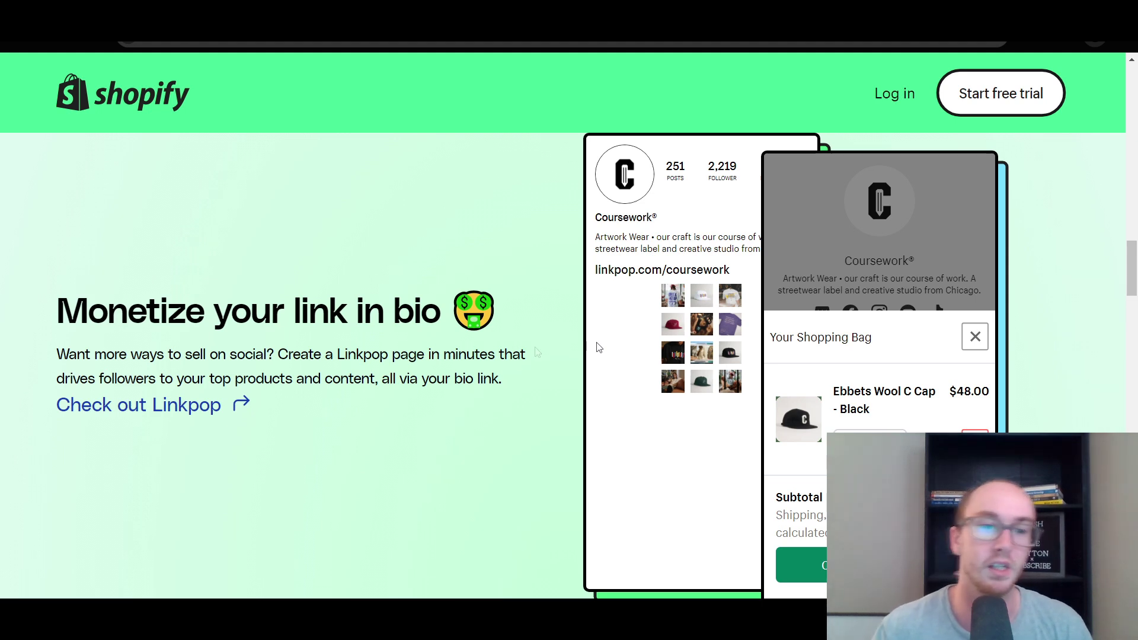
Review the "Find all the essentials" and "Grow as you go" sections of the Starter plan page.
{"action": "scroll", "coordinate": [515, 355], "scroll_direction": "down", "scroll_amount": 8}
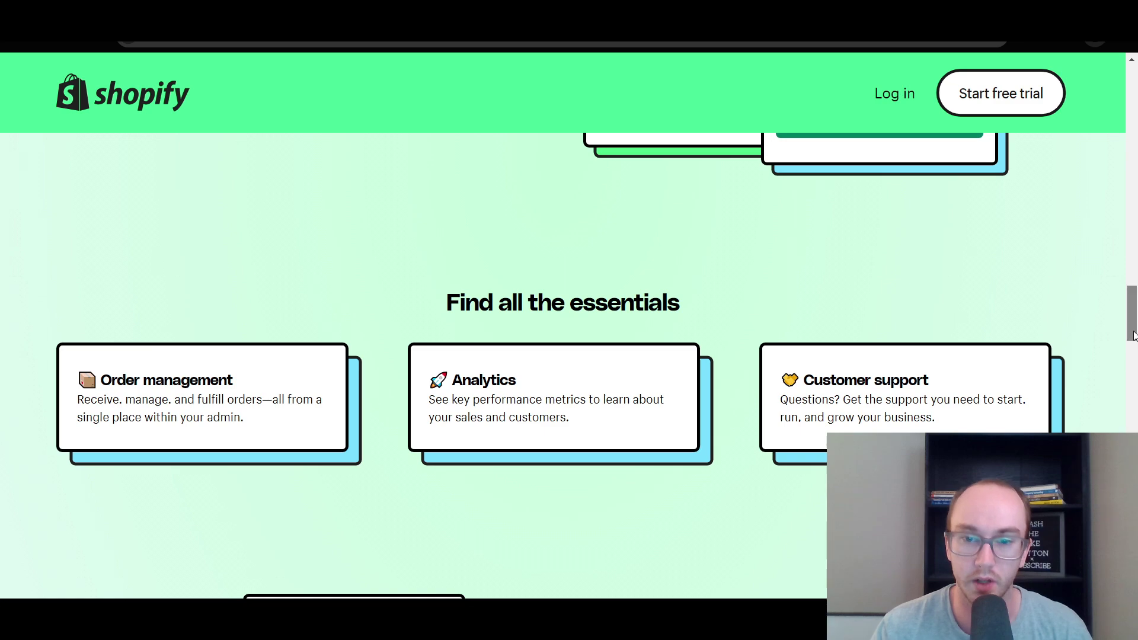
{"action": "scroll", "coordinate": [1134, 340], "scroll_direction": "down", "scroll_amount": 1}
{"action": "left_click_drag", "start_coordinate": [1134, 340], "coordinate": [1134, 345]}
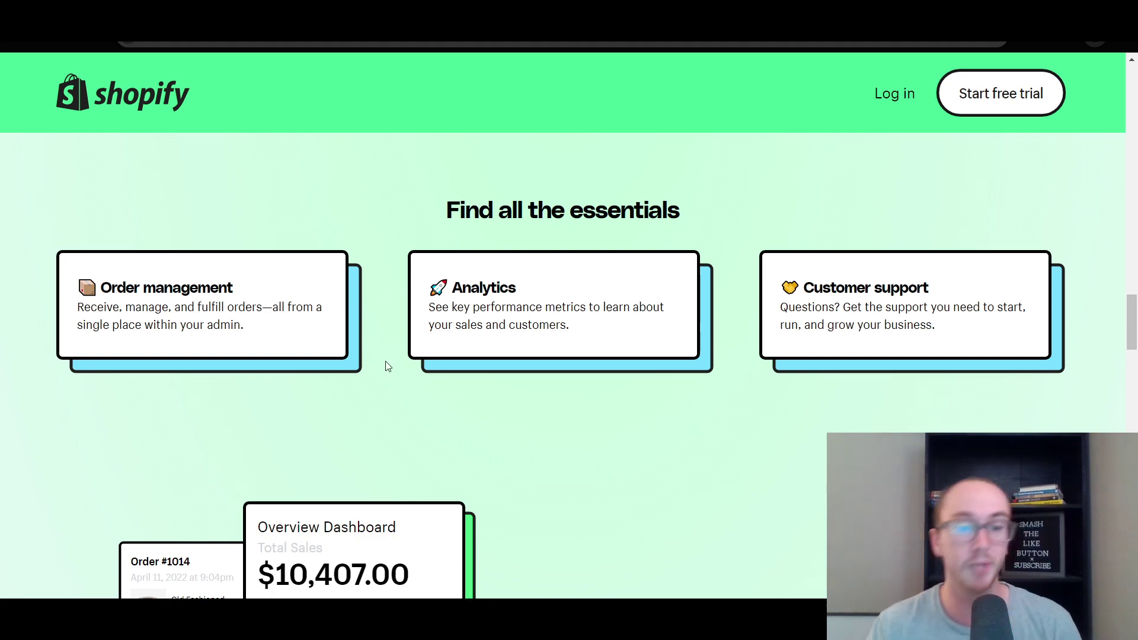
{"action": "scroll", "coordinate": [388, 366], "scroll_direction": "down", "scroll_amount": 5}
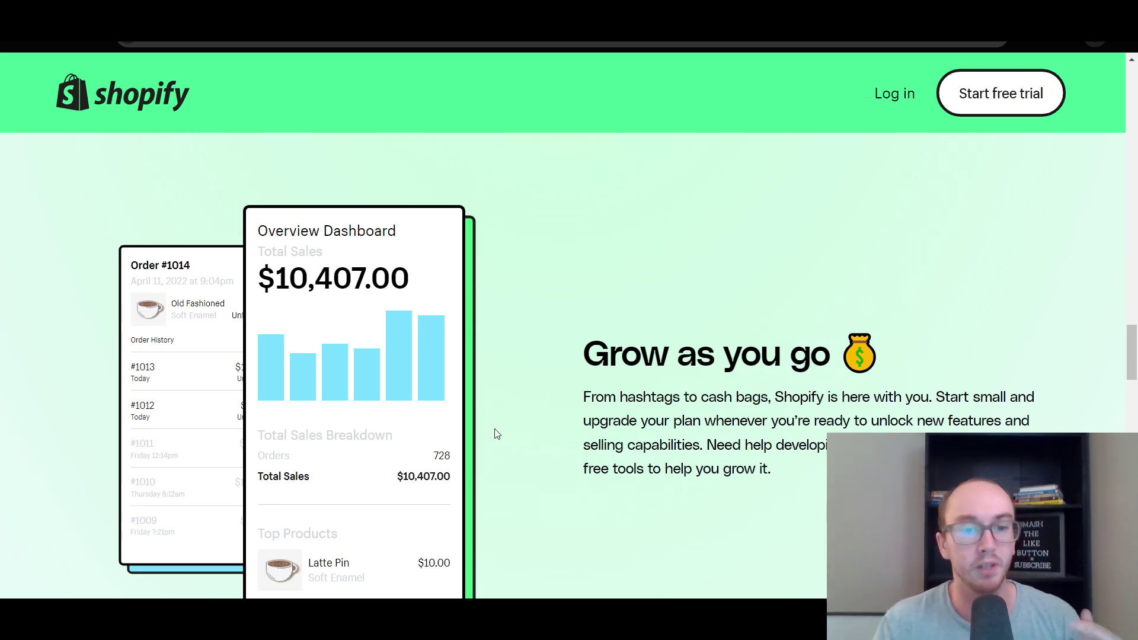
{"action": "scroll", "coordinate": [497, 436], "scroll_direction": "down", "scroll_amount": 1}
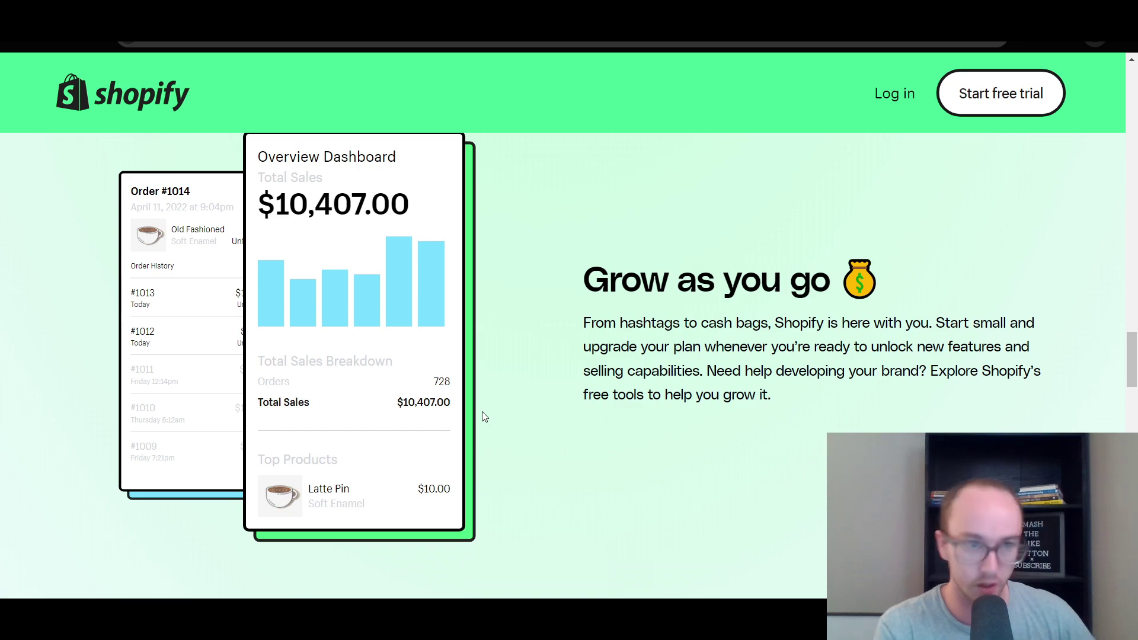
Expand the answer to "What is Starter plan?" in the Starter plan page's FAQ.
{"action": "scroll", "coordinate": [482, 415], "scroll_direction": "down", "scroll_amount": 3}
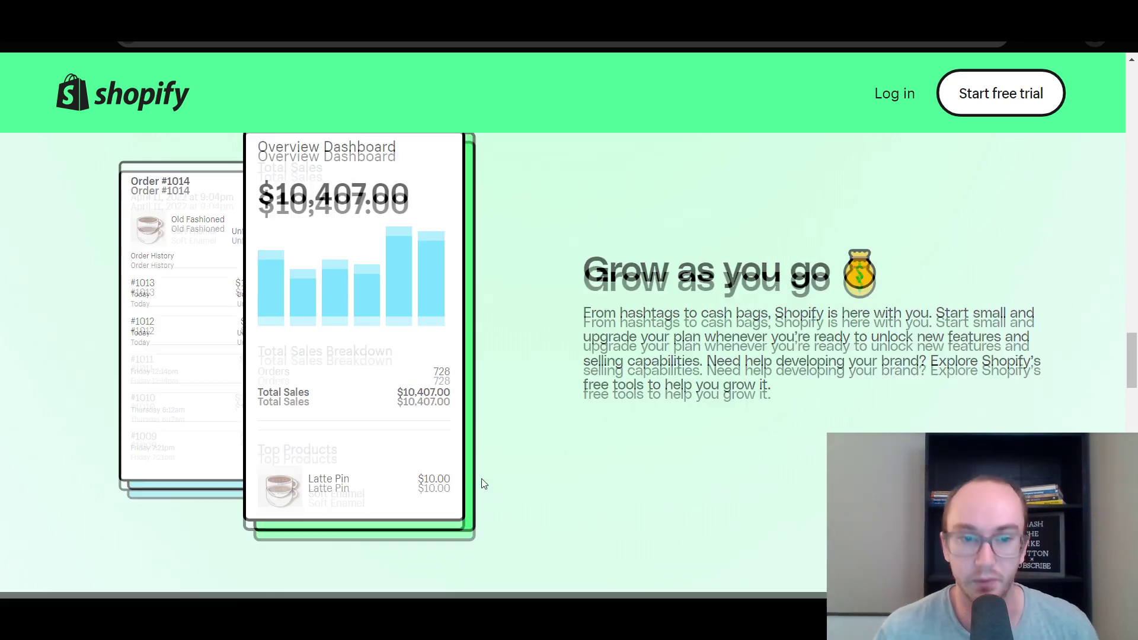
{"action": "scroll", "coordinate": [482, 483], "scroll_direction": "down", "scroll_amount": 5}
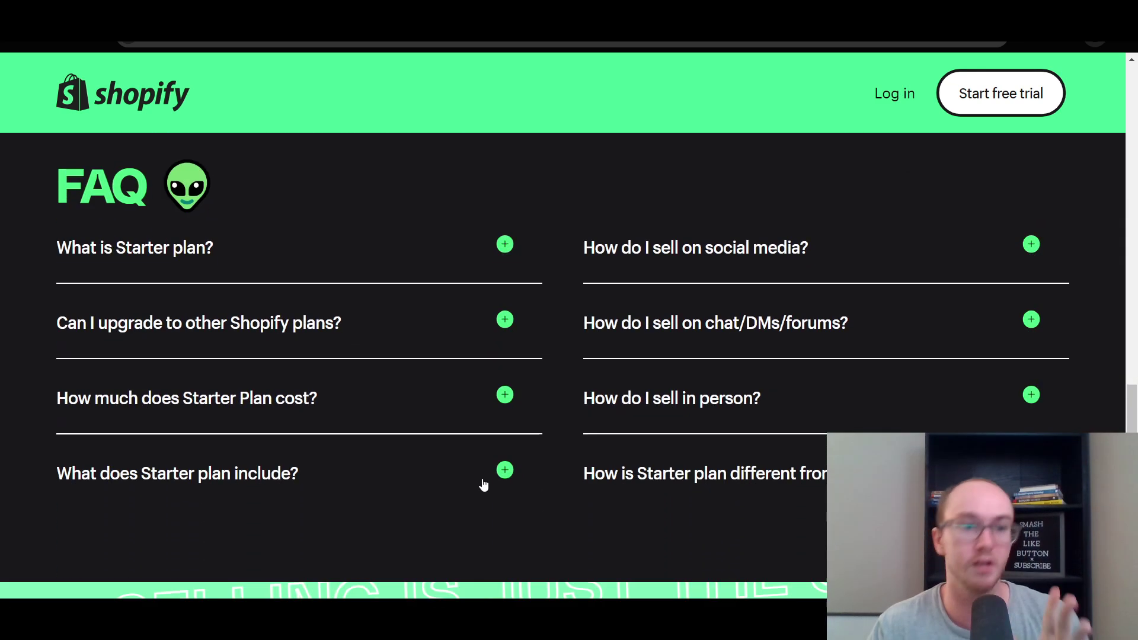
{"action": "left_click", "coordinate": [504, 246]}
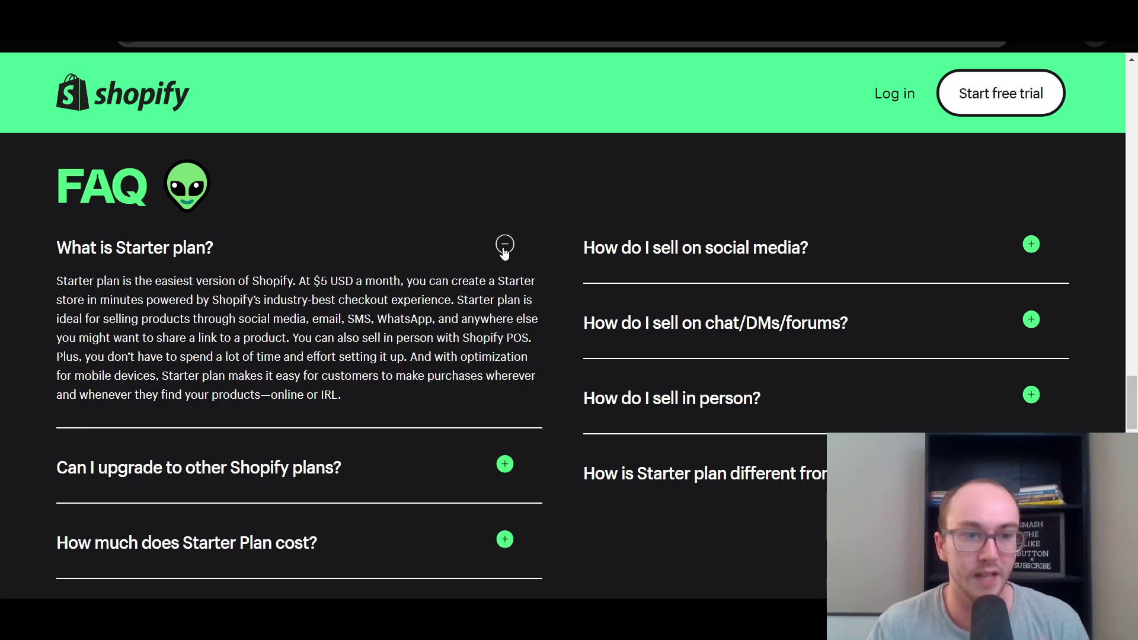
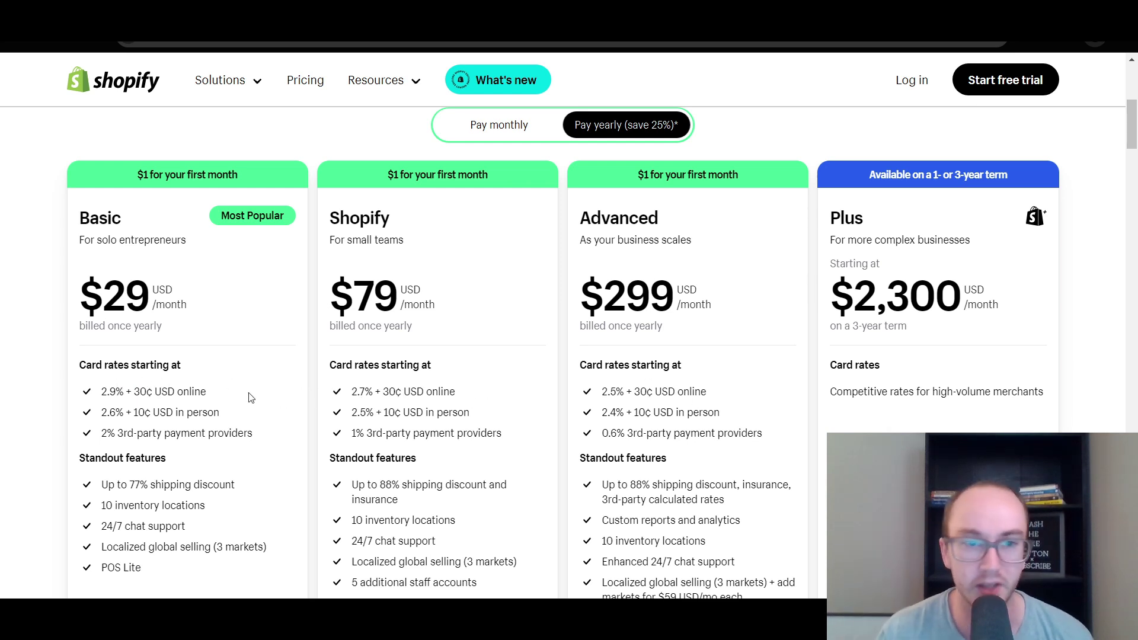
Compare monthly and yearly prices on the Shopify pricing page, leaving monthly billing selected.
{"action": "left_click", "coordinate": [520, 137]}
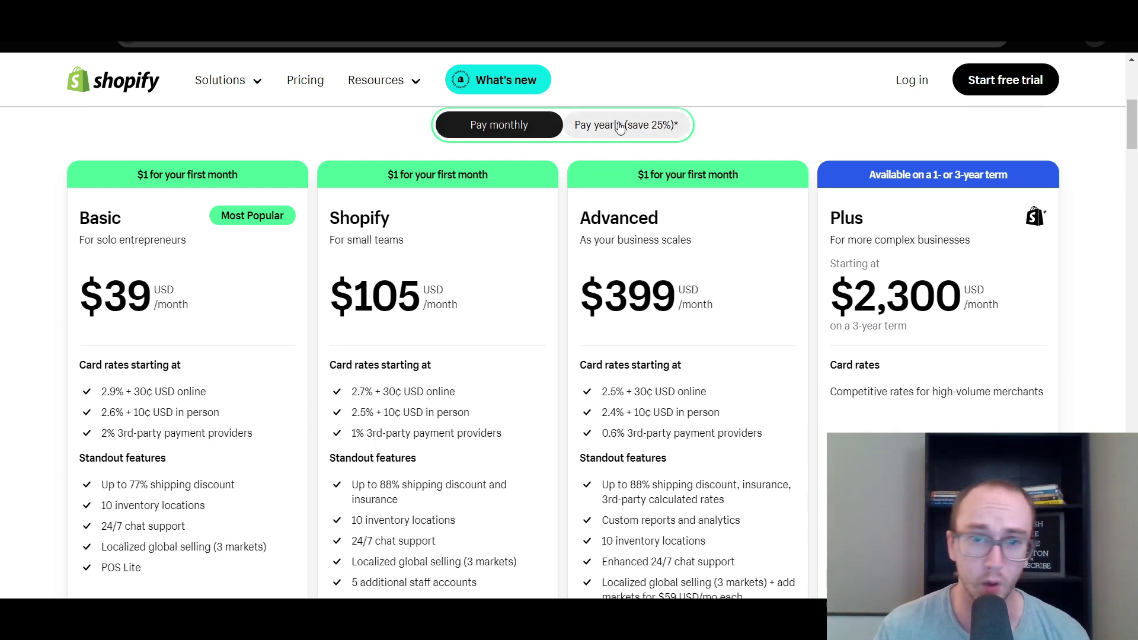
{"action": "left_click", "coordinate": [621, 135]}
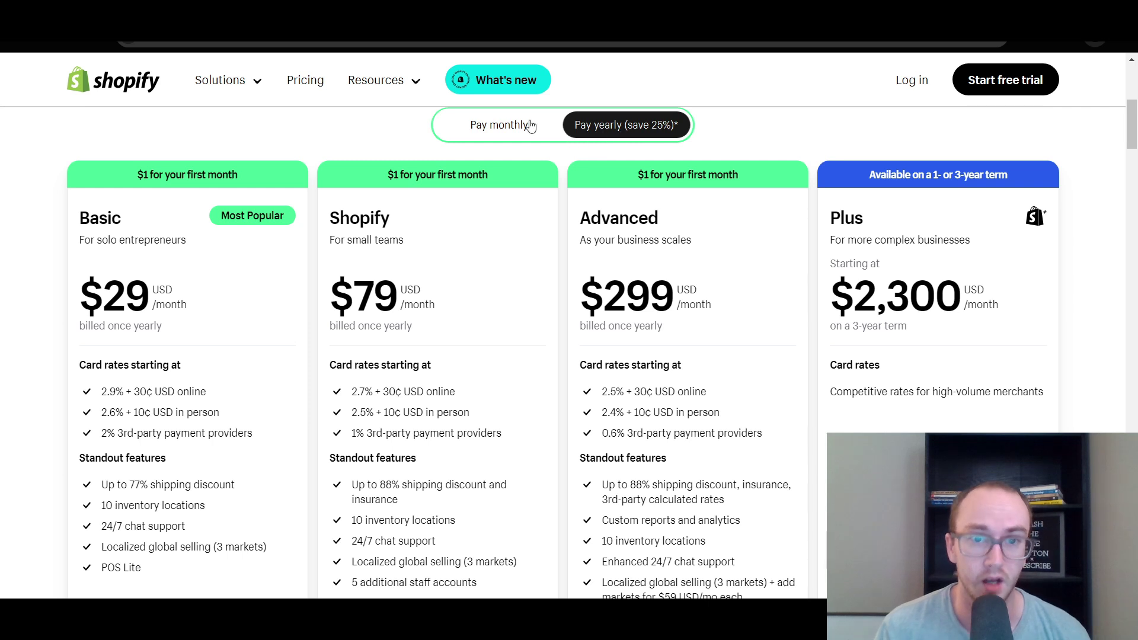
{"action": "left_click", "coordinate": [506, 133]}
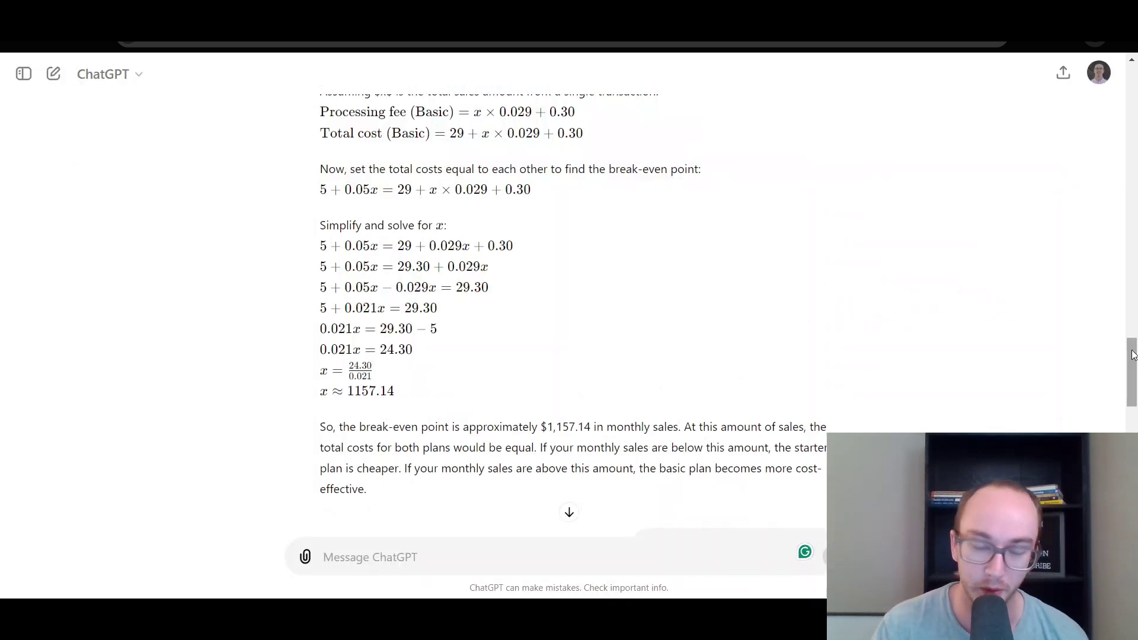
Switch to the ChatGPT conversation and highlight the break-even sales figure calculated for the $29 Basic plan.
{"action": "left_click_drag", "start_coordinate": [1132, 354], "coordinate": [1133, 355]}
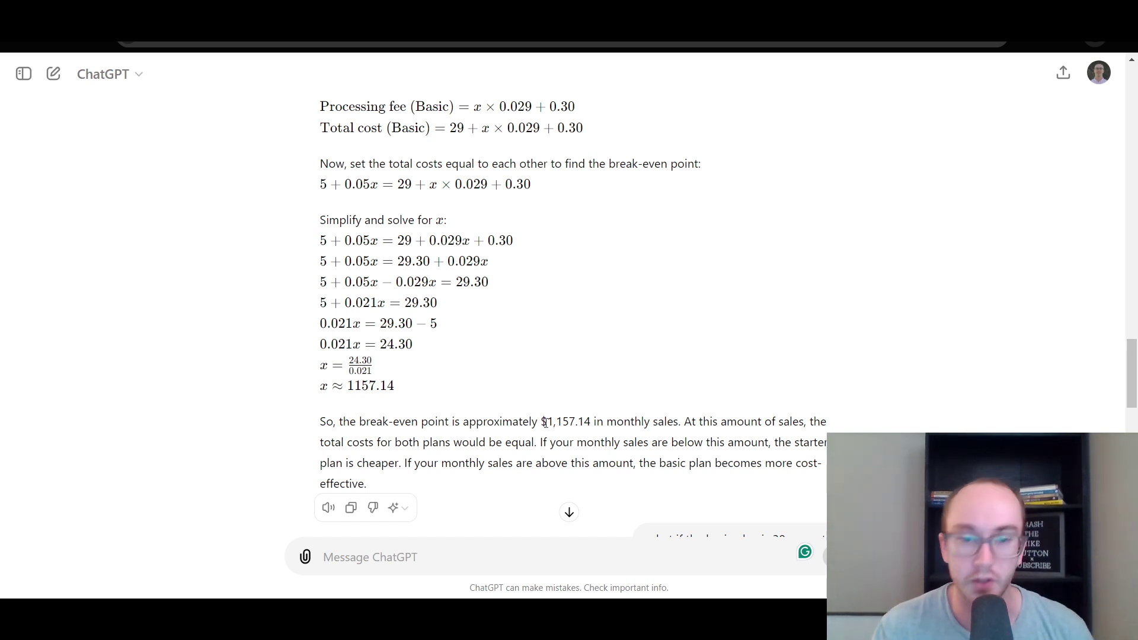
{"action": "left_click_drag", "start_coordinate": [548, 421], "coordinate": [575, 415]}
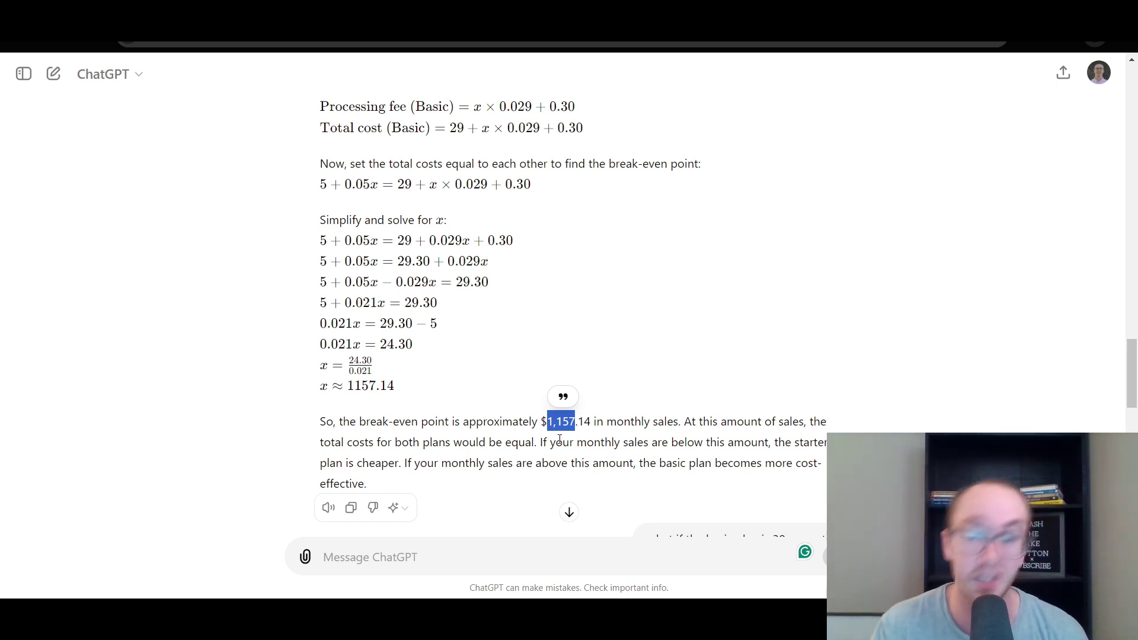
{"action": "left_click", "coordinate": [559, 439]}
{"action": "left_click_drag", "start_coordinate": [546, 422], "coordinate": [575, 421]}
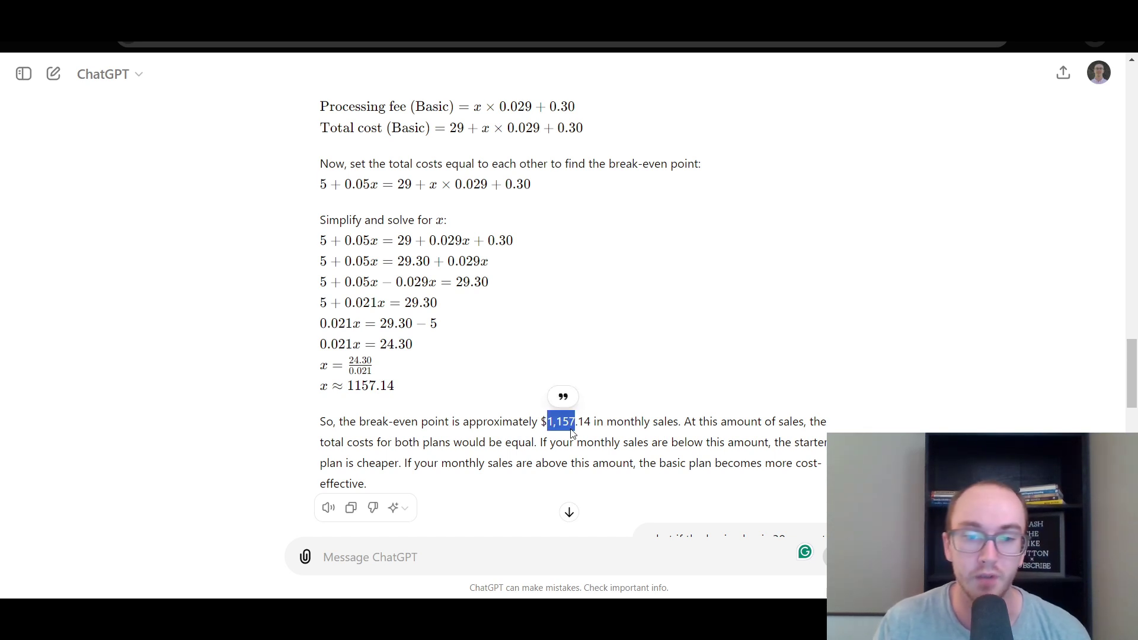
{"action": "left_click", "coordinate": [572, 429]}
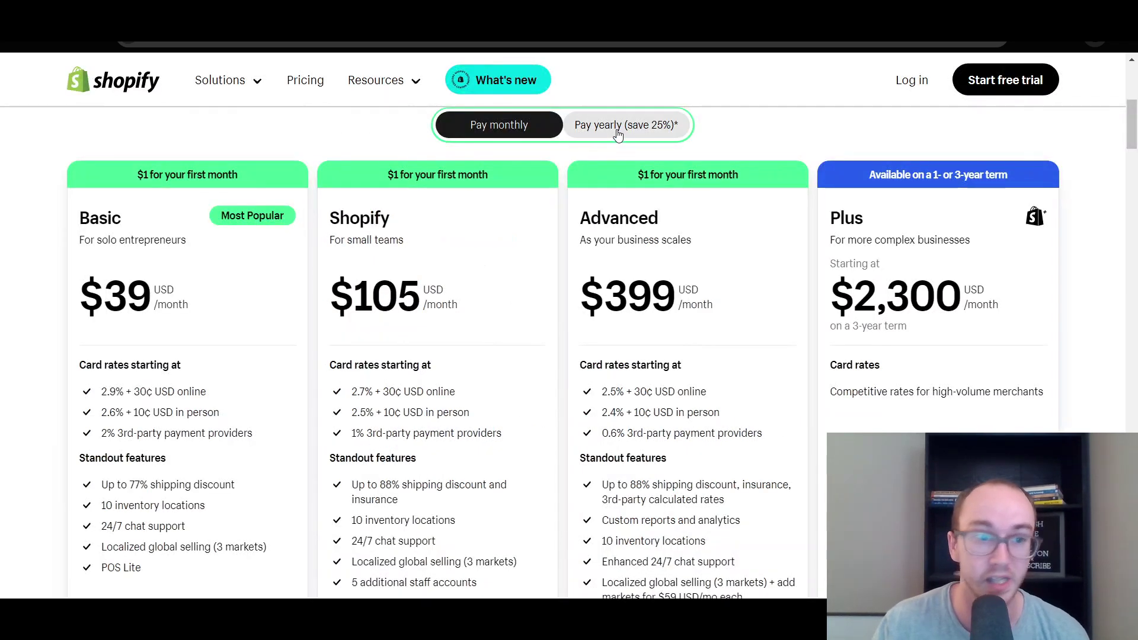
Show yearly billing on the Shopify pricing page and highlight ChatGPT's conclusion on when the Basic plan is more cost-effective.
{"action": "left_click", "coordinate": [617, 130]}
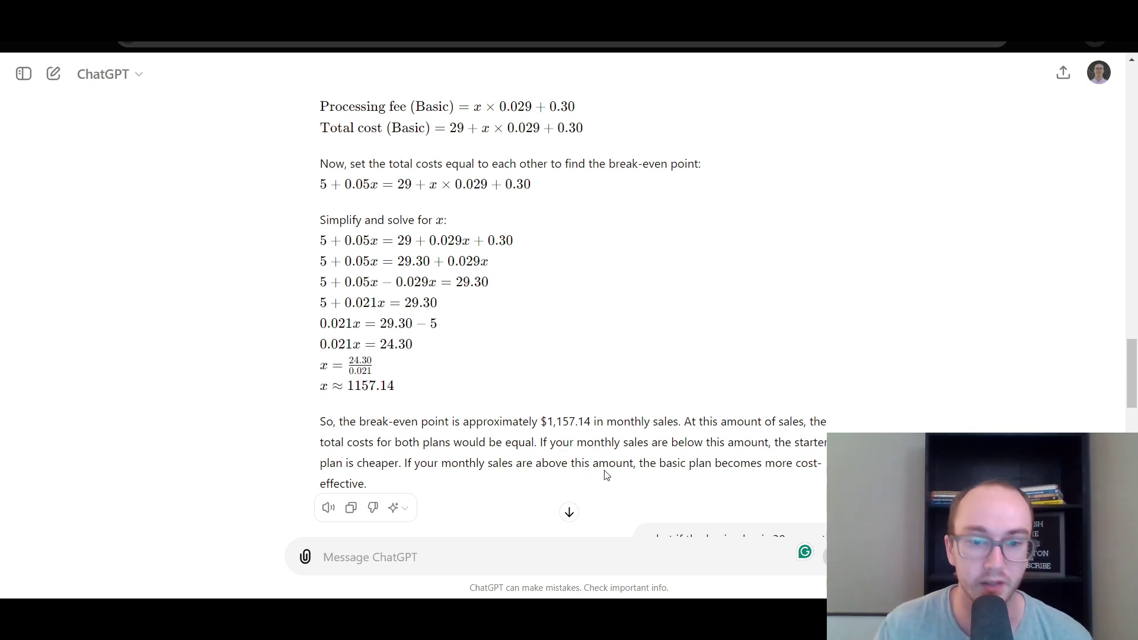
{"action": "left_click_drag", "start_coordinate": [403, 462], "coordinate": [465, 493]}
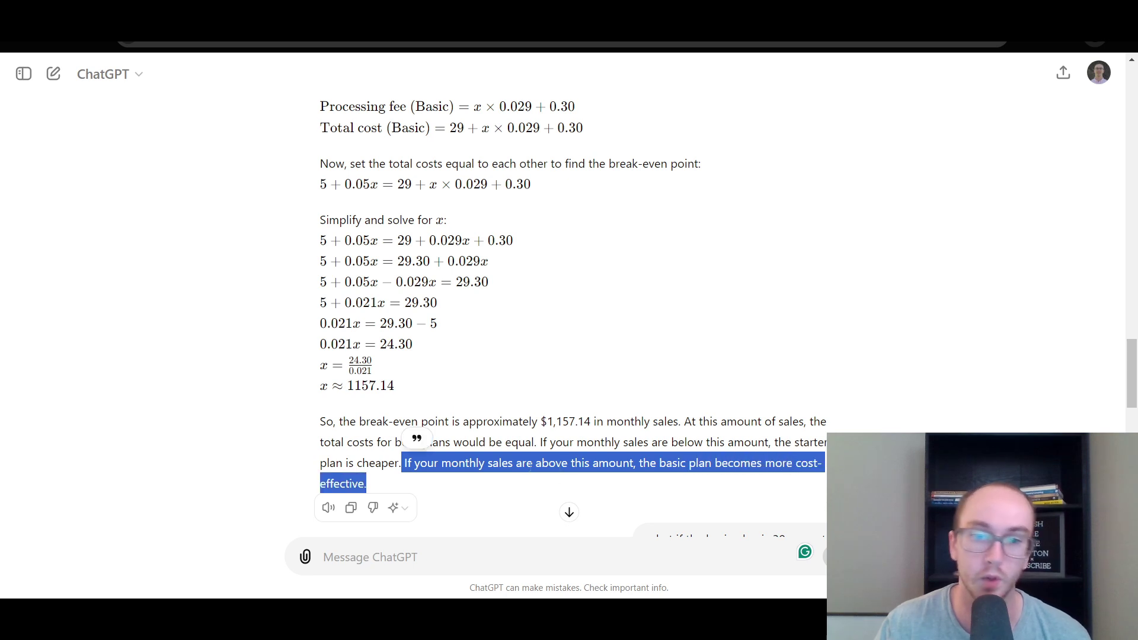
{"action": "left_click", "coordinate": [544, 444]}
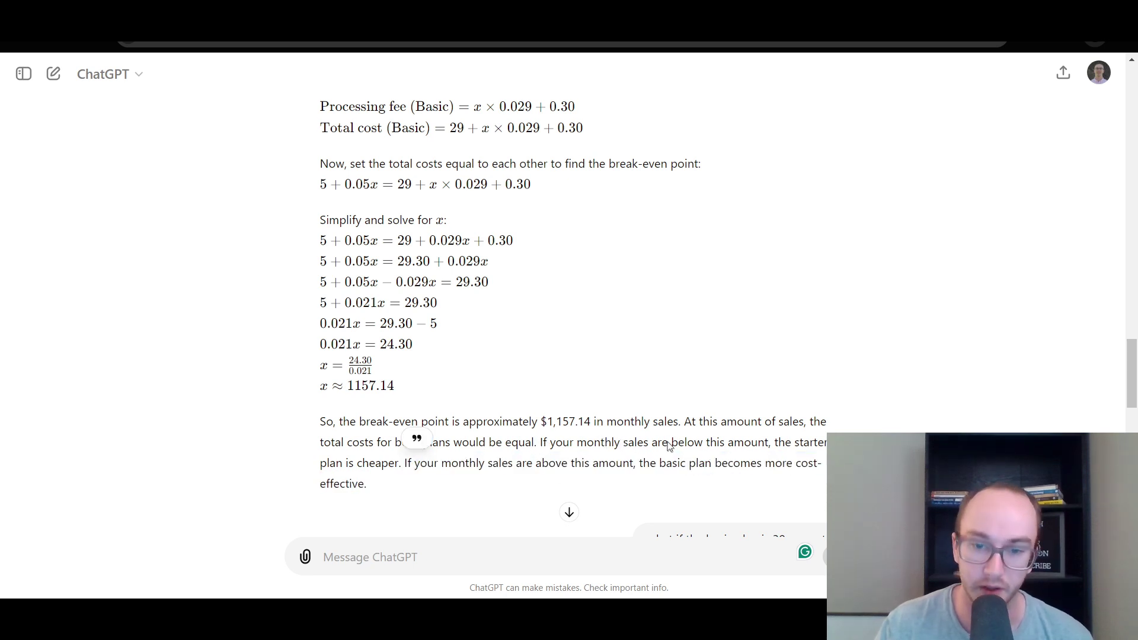
{"action": "left_click", "coordinate": [686, 443], "text": "shift"}
{"action": "left_click", "coordinate": [630, 456]}
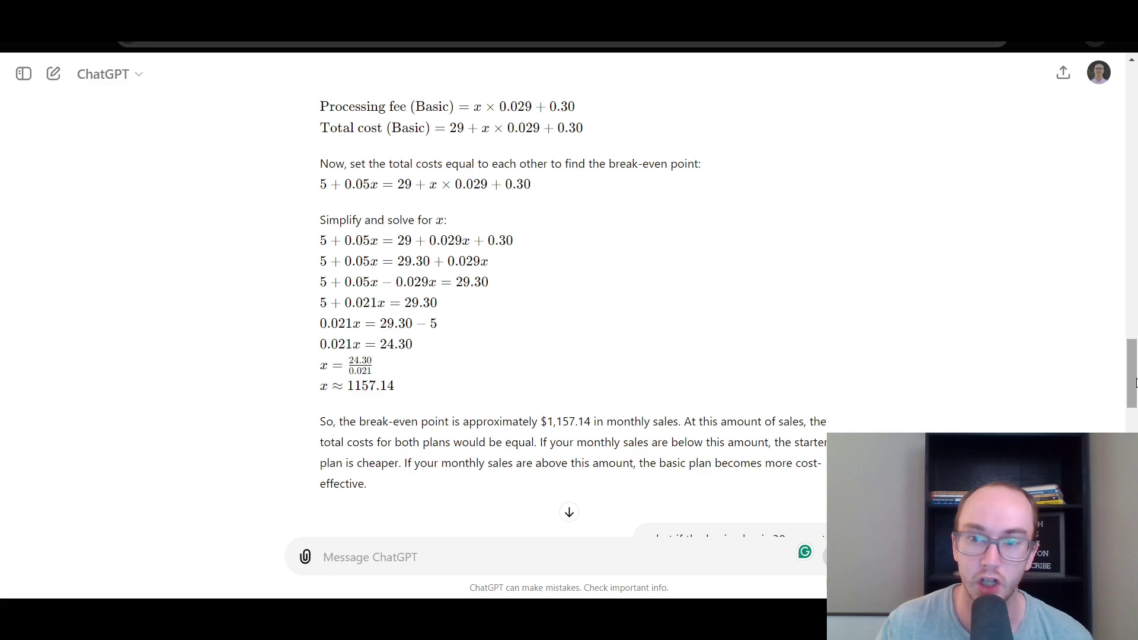
Show monthly billing on the Shopify pricing page and highlight ChatGPT's break-even sales figure for the $39 Basic plan.
{"action": "left_click_drag", "start_coordinate": [1134, 384], "coordinate": [1134, 394]}
{"action": "scroll", "coordinate": [569, 314], "scroll_direction": "down", "scroll_amount": 15}
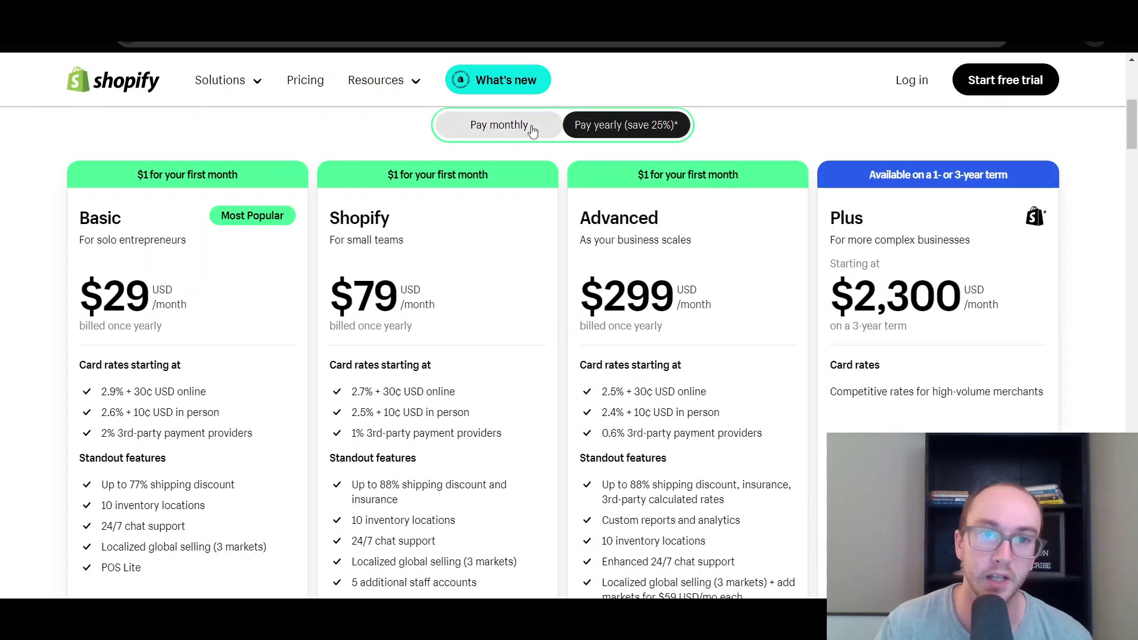
{"action": "left_click", "coordinate": [536, 126]}
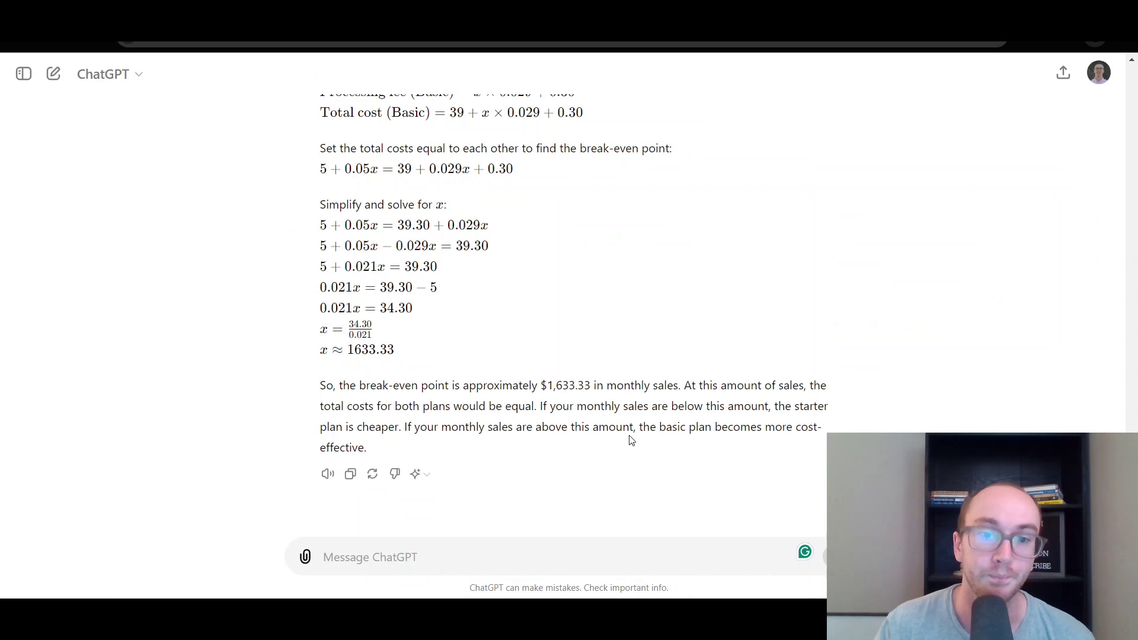
{"action": "left_click_drag", "start_coordinate": [547, 385], "coordinate": [561, 363]}
{"action": "left_click", "coordinate": [572, 405]}
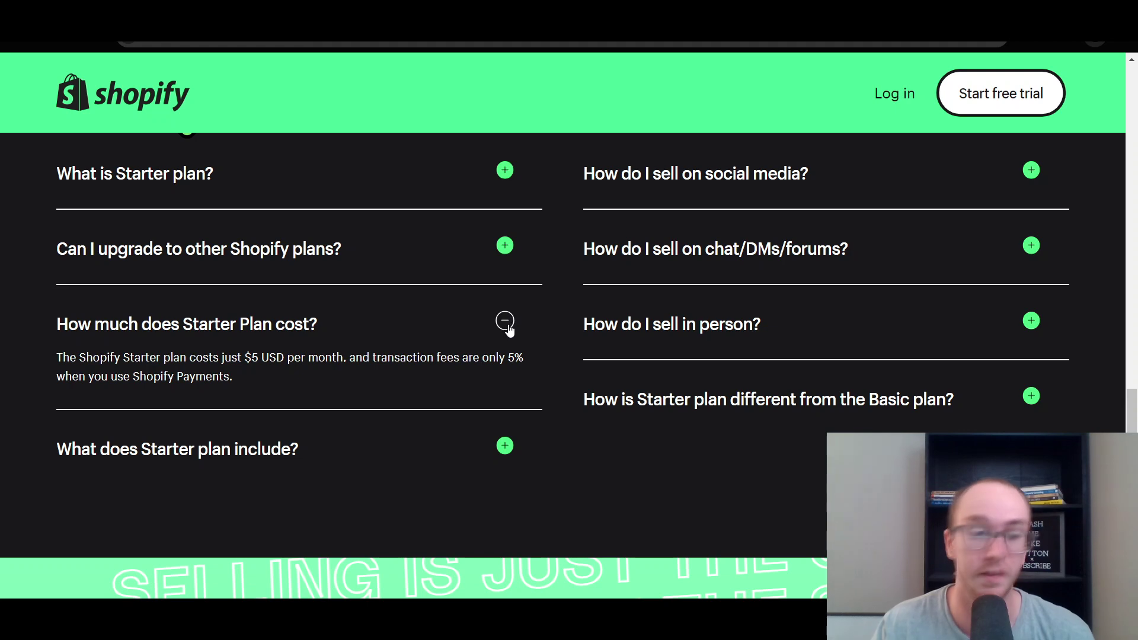
In the Starter plan FAQ, highlight the transaction fee in the cost answer and expand "What does Starter plan include?" in its place.
{"action": "left_click_drag", "start_coordinate": [507, 357], "coordinate": [478, 384]}
{"action": "left_click", "coordinate": [453, 375]}
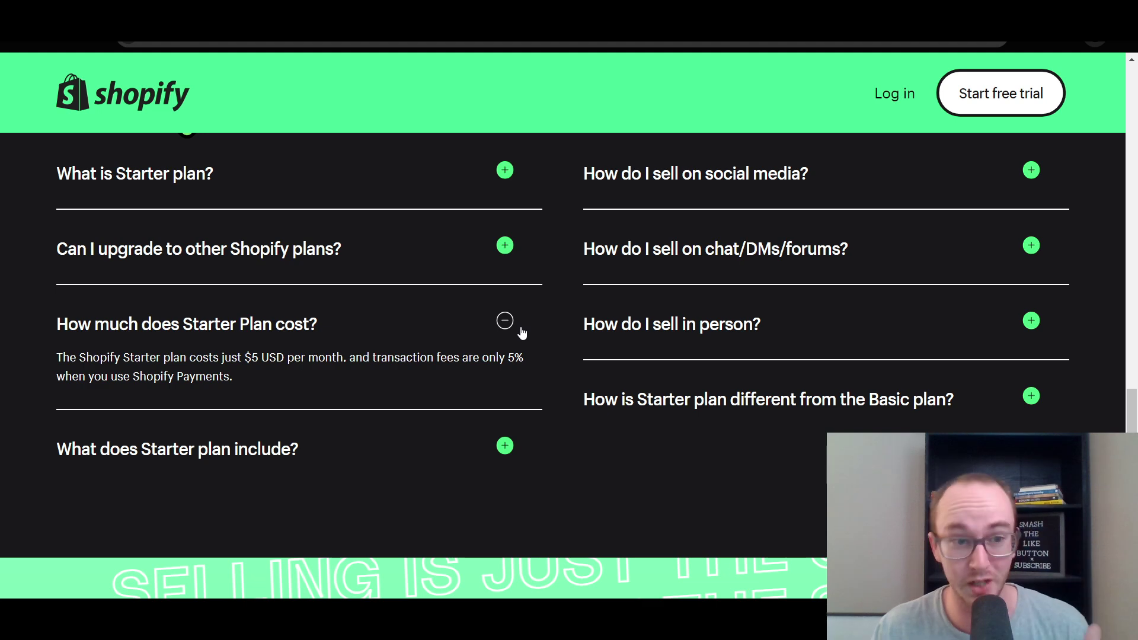
{"action": "left_click", "coordinate": [504, 321]}
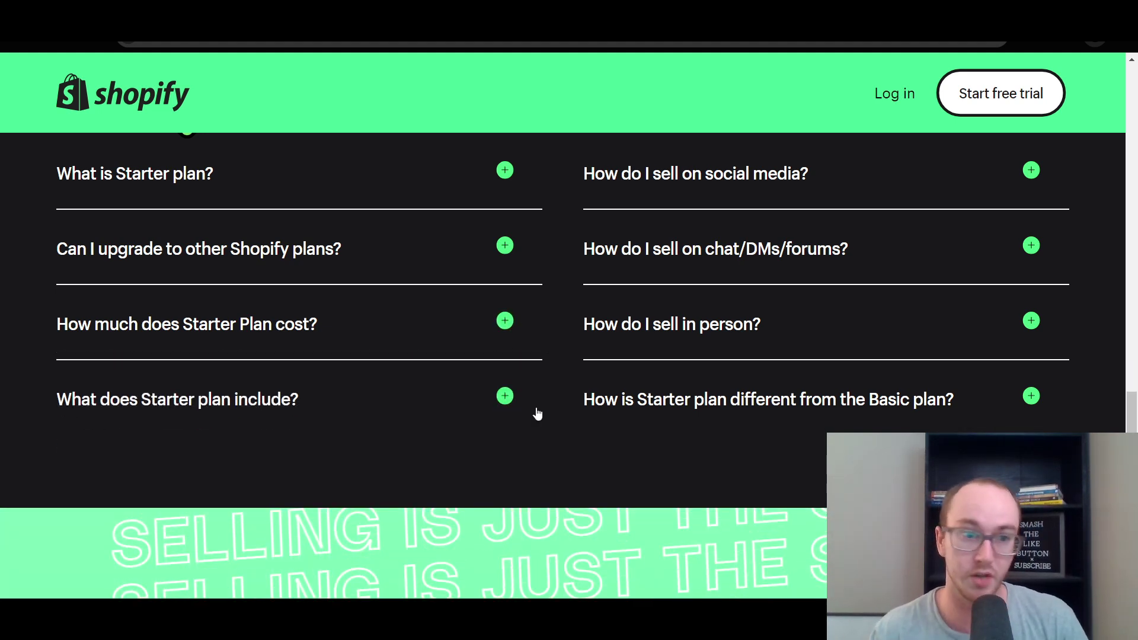
{"action": "left_click", "coordinate": [508, 398]}
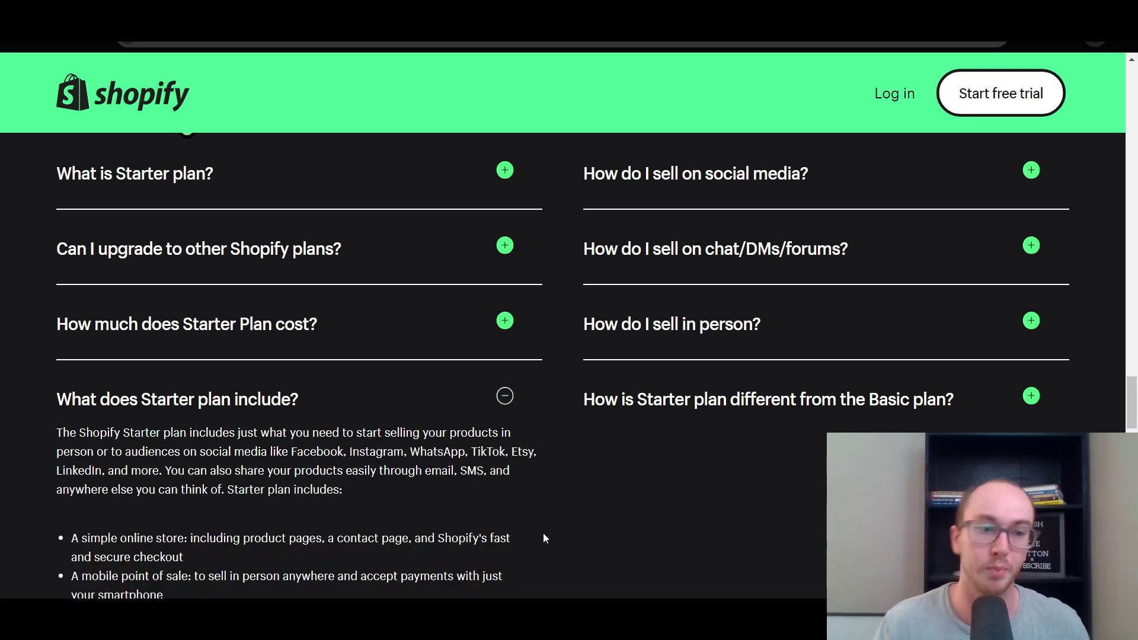
In the "What does Starter plan include?" answer, highlight the included features such as the mobile point of sale and Linkpop.
{"action": "scroll", "coordinate": [543, 532], "scroll_direction": "down", "scroll_amount": 3}
{"action": "left_click_drag", "start_coordinate": [186, 399], "coordinate": [246, 407]}
{"action": "left_click", "coordinate": [165, 411]}
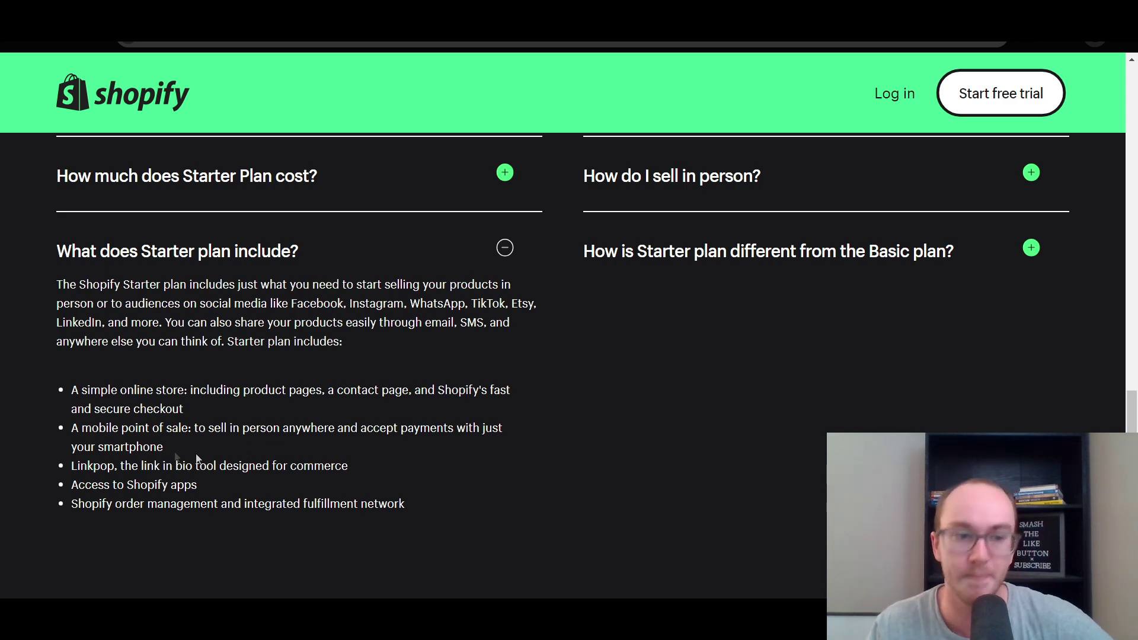
{"action": "left_click_drag", "start_coordinate": [172, 428], "coordinate": [300, 447]}
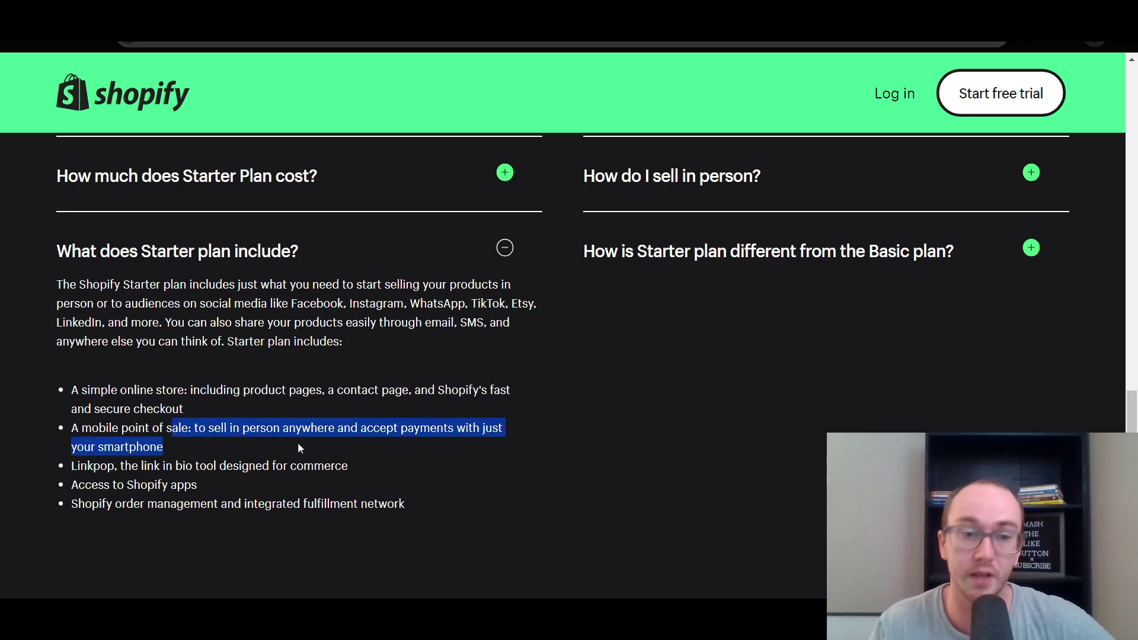
{"action": "left_click", "coordinate": [300, 448]}
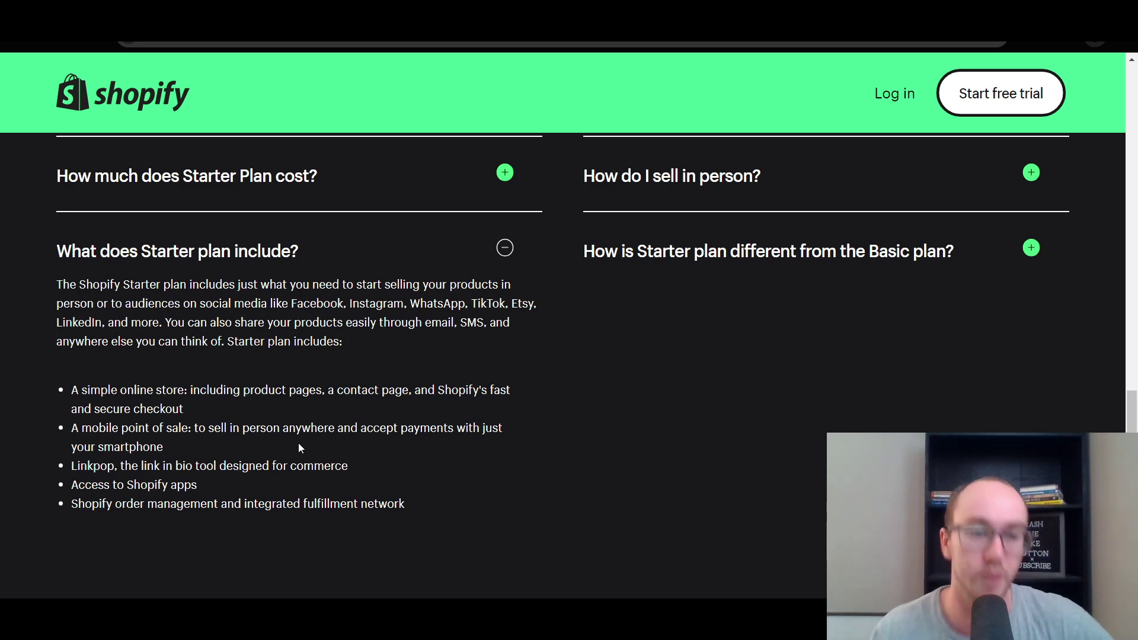
{"action": "left_click_drag", "start_coordinate": [91, 466], "coordinate": [260, 473]}
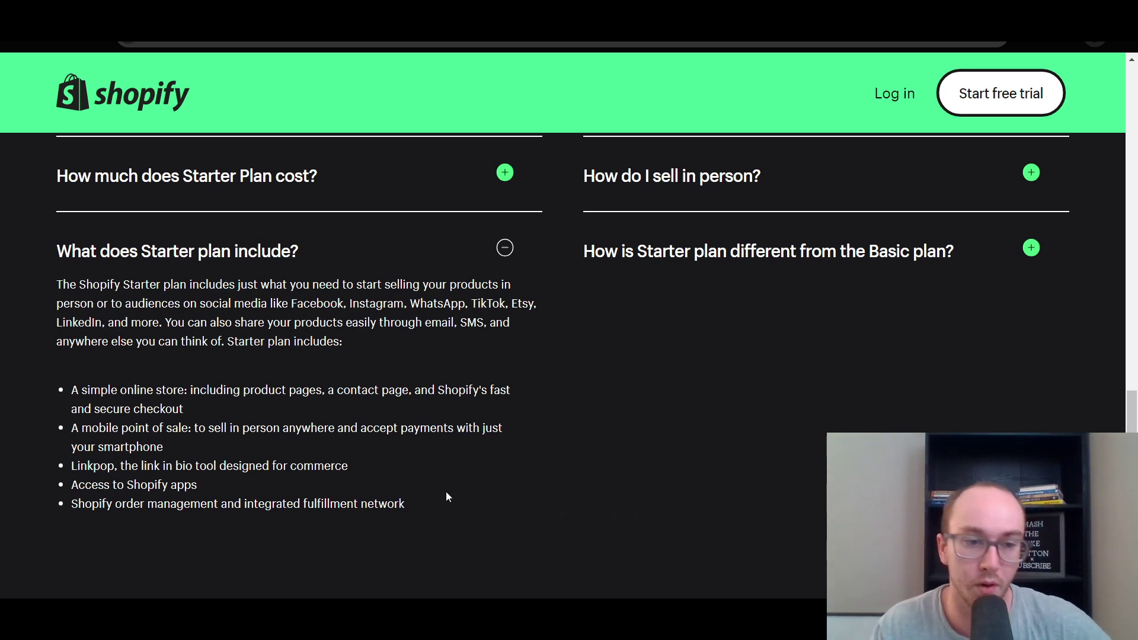
Expand "How is Starter plan different from the Basic plan?" and highlight the closing line about theme editing and blog posts.
{"action": "scroll", "coordinate": [717, 409], "scroll_direction": "up", "scroll_amount": 3}
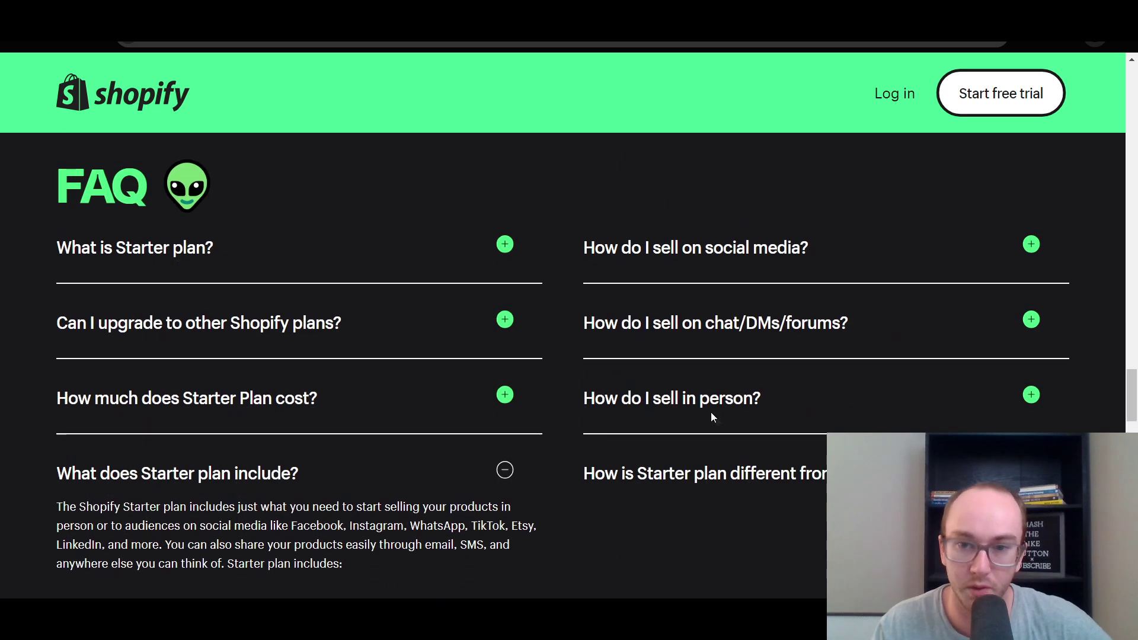
{"action": "left_click", "coordinate": [1031, 470]}
{"action": "scroll", "coordinate": [1031, 470], "scroll_direction": "down", "scroll_amount": 1}
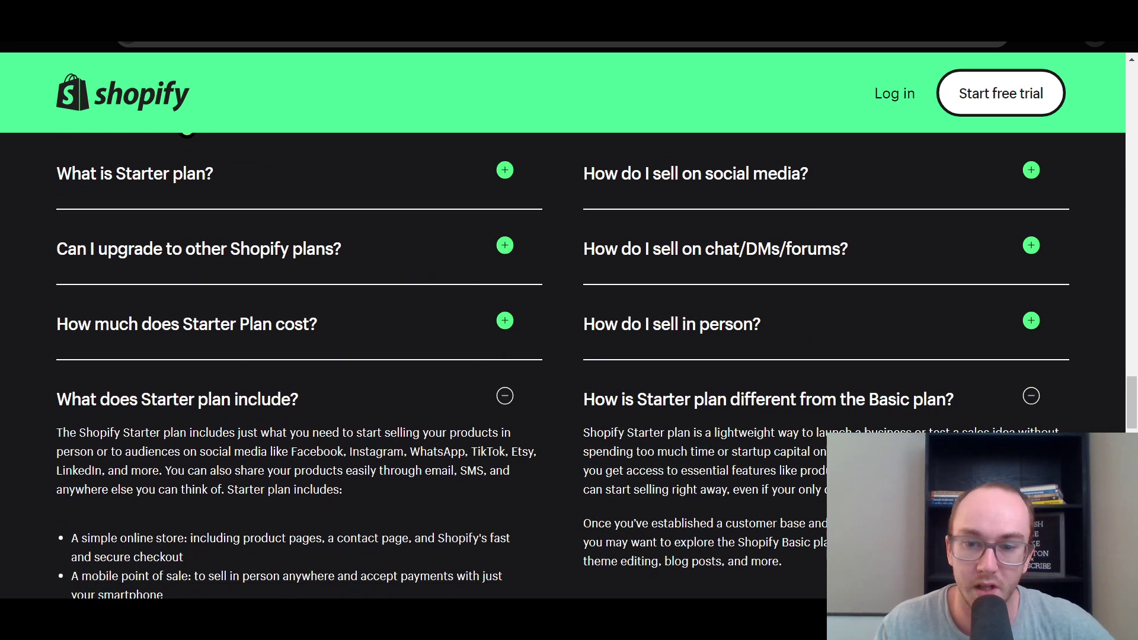
{"action": "scroll", "coordinate": [563, 365], "scroll_direction": "down", "scroll_amount": 1}
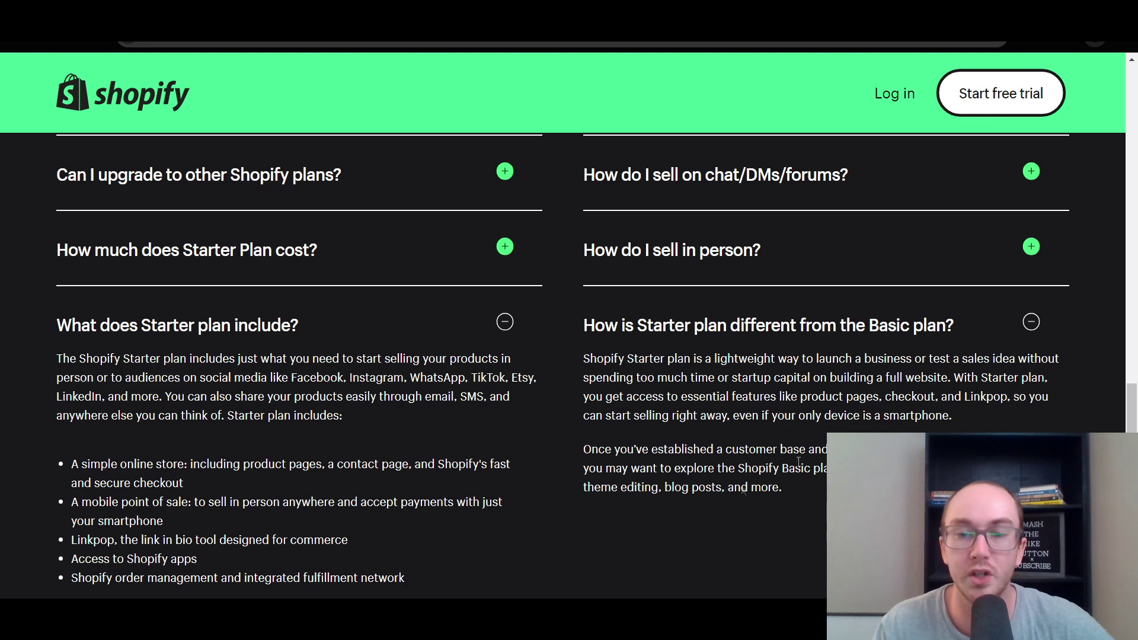
{"action": "left_click_drag", "start_coordinate": [594, 487], "coordinate": [806, 500]}
{"action": "left_click", "coordinate": [805, 500]}
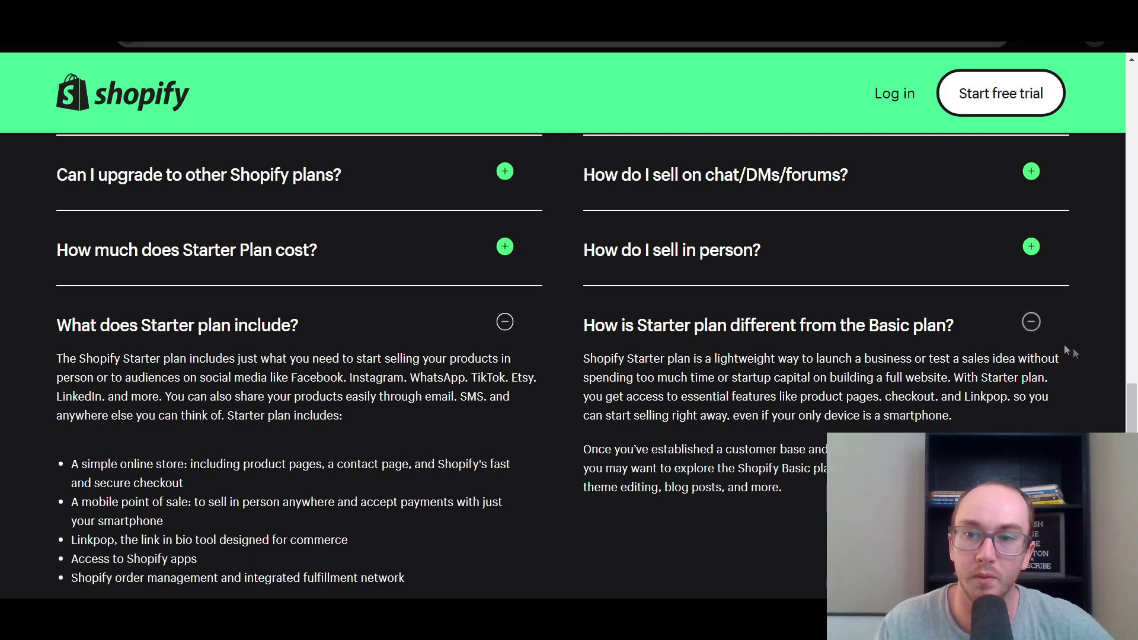
Expand the FAQ answers on selling in person, on chat/DMs/forums and on social media, highlighting part of the in-person answer.
{"action": "scroll", "coordinate": [1066, 355], "scroll_direction": "up", "scroll_amount": 2}
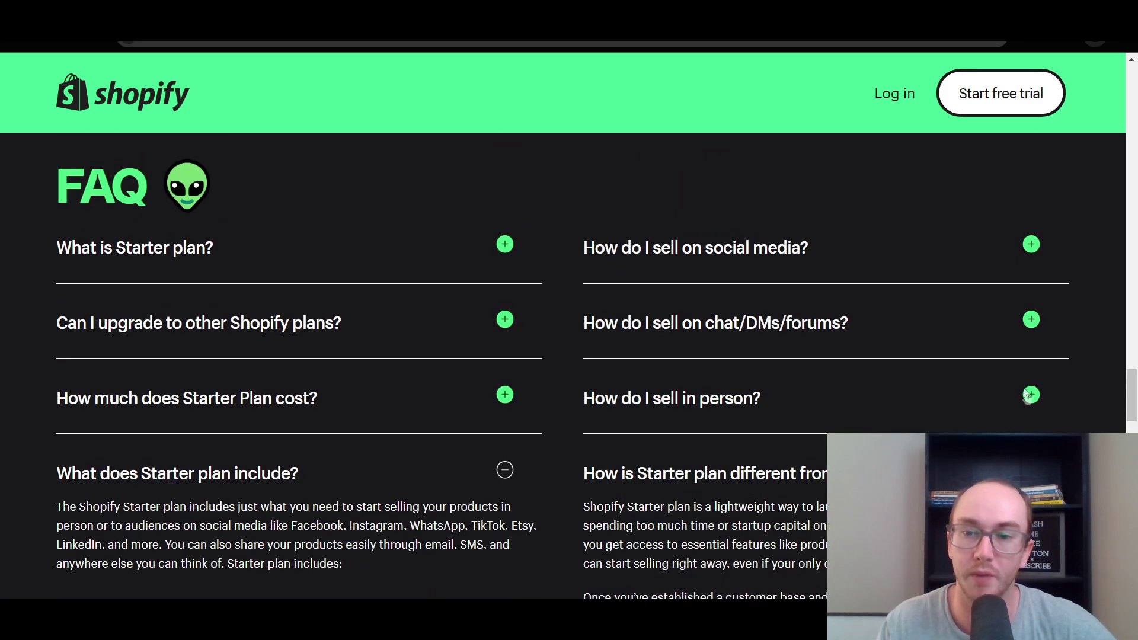
{"action": "left_click", "coordinate": [1027, 392]}
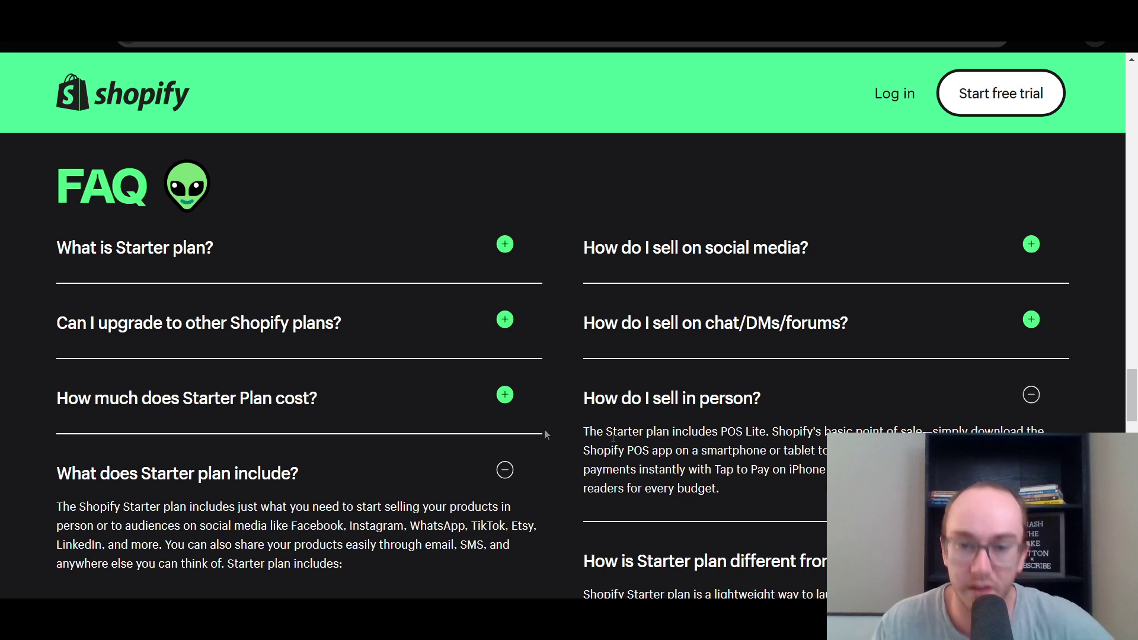
{"action": "double_click", "coordinate": [688, 433]}
{"action": "left_click", "coordinate": [782, 446]}
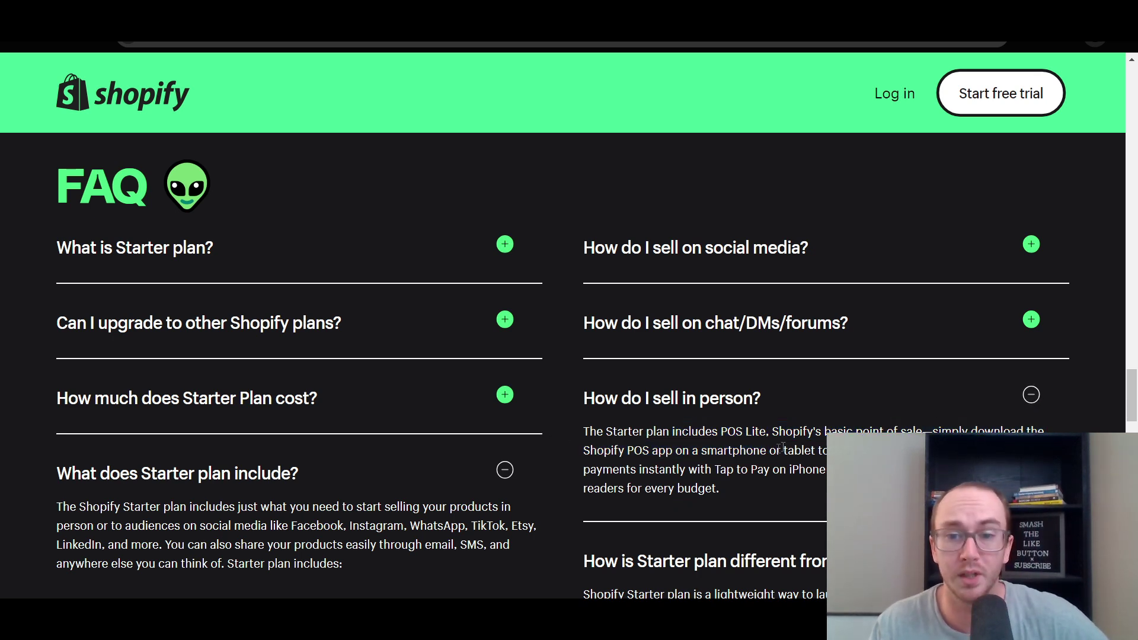
{"action": "left_click", "coordinate": [1031, 320]}
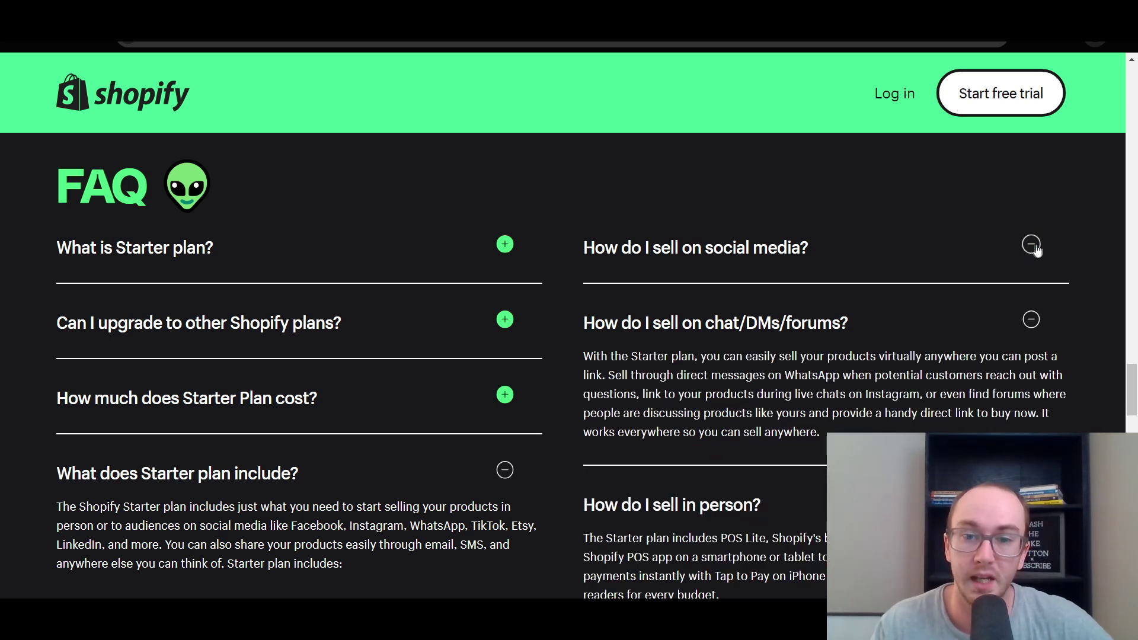
{"action": "left_click", "coordinate": [1031, 245]}
{"action": "left_click_drag", "start_coordinate": [1129, 415], "coordinate": [1130, 586]}
{"action": "scroll", "coordinate": [563, 365], "scroll_direction": "up", "scroll_amount": 10}
{"action": "scroll", "coordinate": [563, 365], "scroll_direction": "down", "scroll_amount": 3}
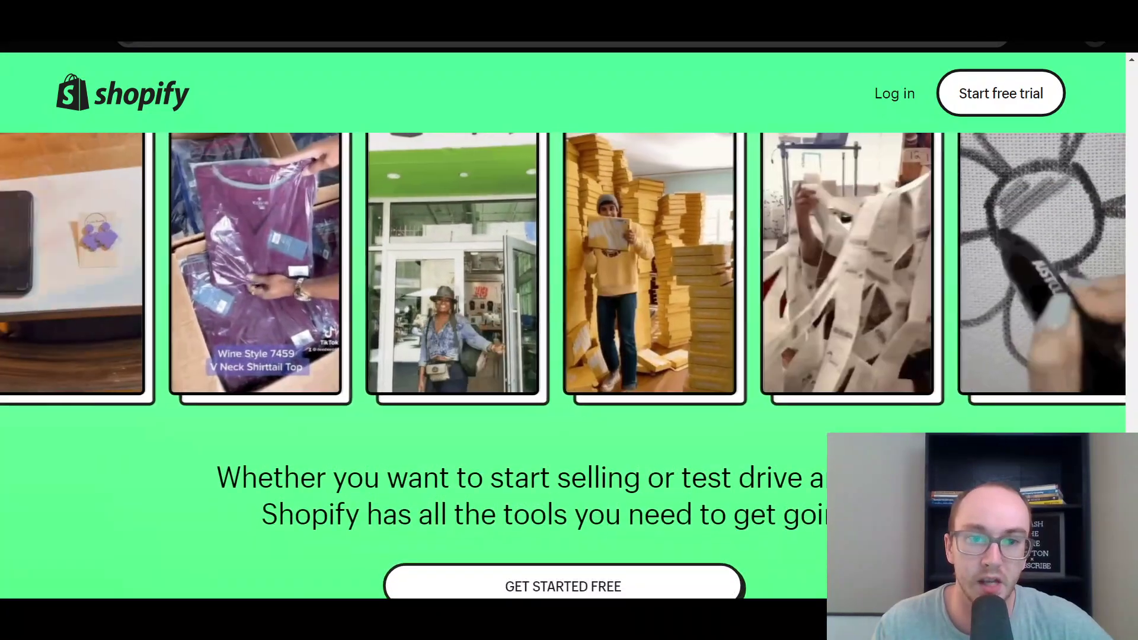
{"action": "left_click_drag", "start_coordinate": [1132, 468], "coordinate": [1133, 110]}
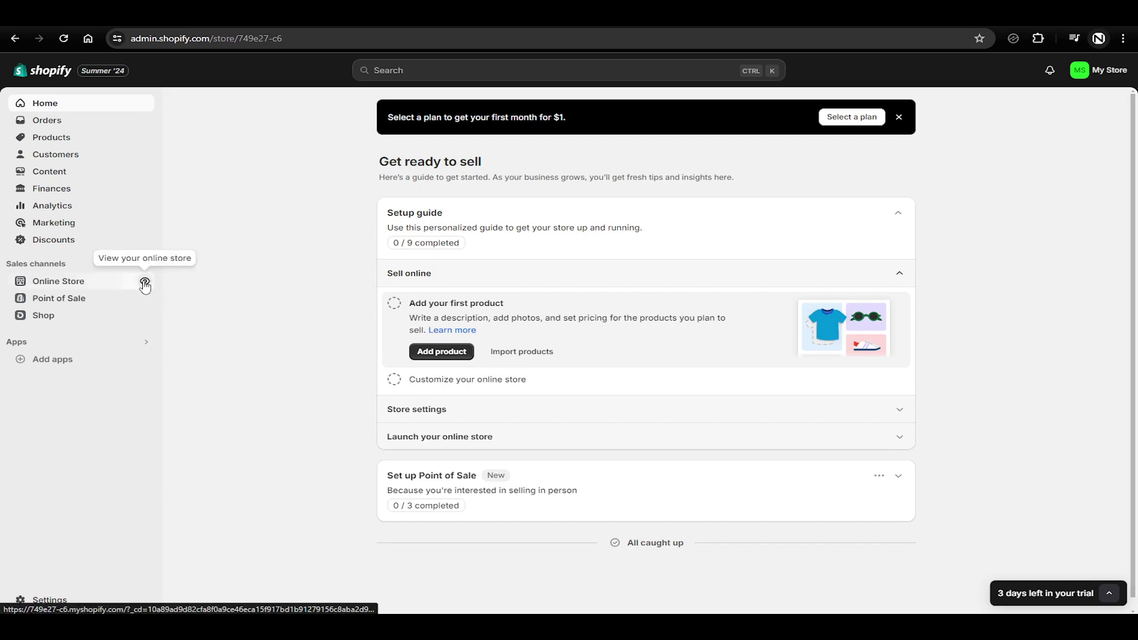
View the online store from the Shopify admin, look at its cart page and return.
{"action": "left_click", "coordinate": [146, 281]}
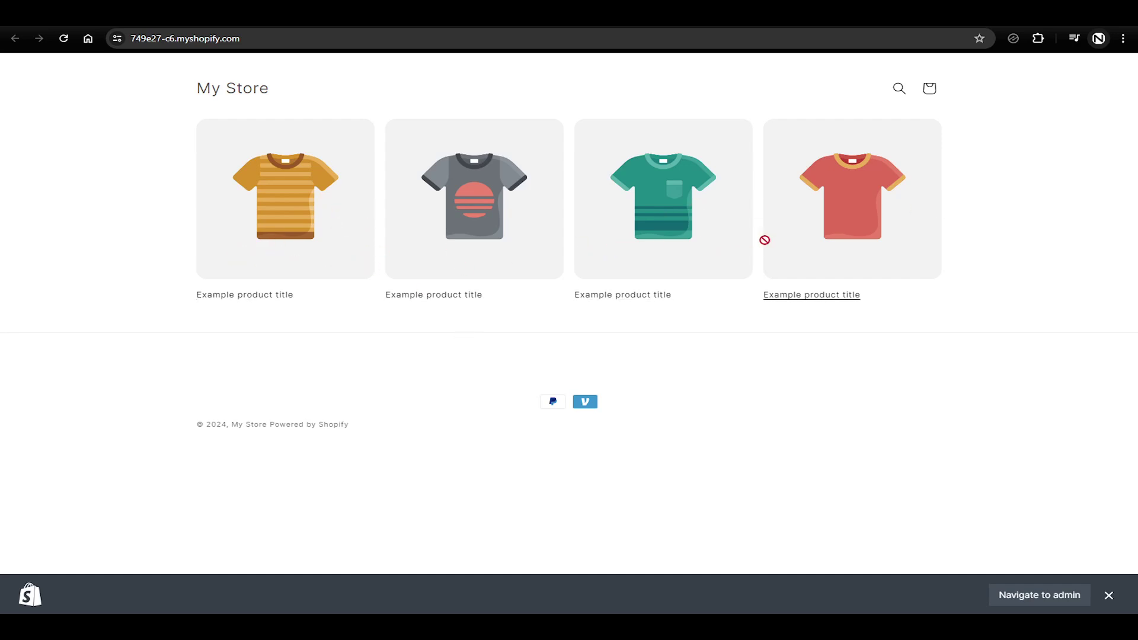
{"action": "left_click", "coordinate": [929, 90]}
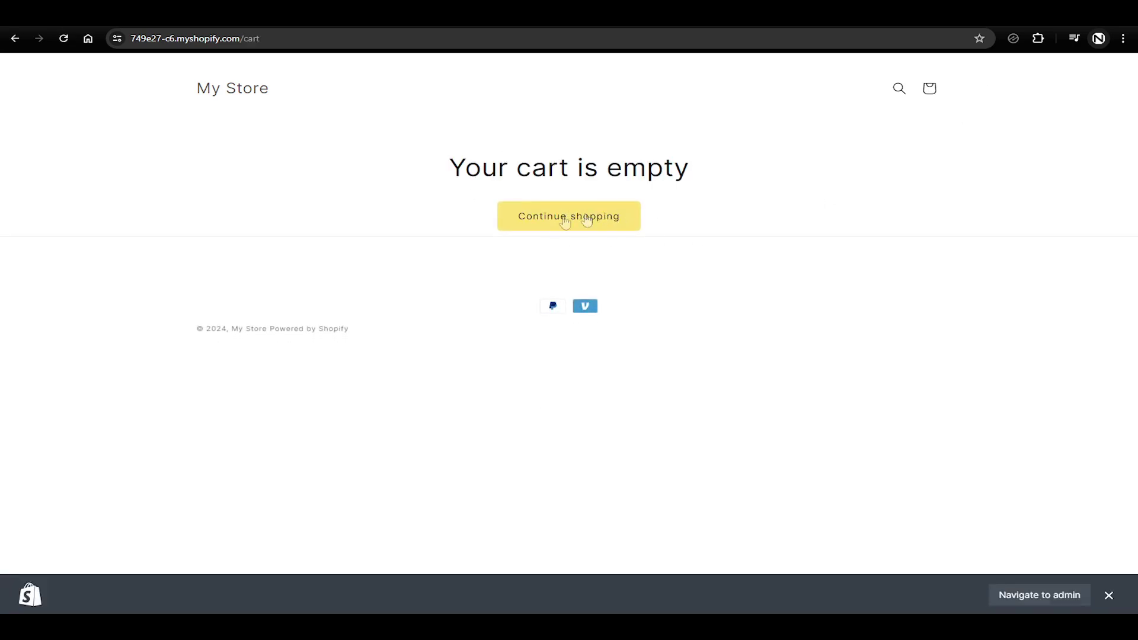
{"action": "left_click", "coordinate": [15, 38]}
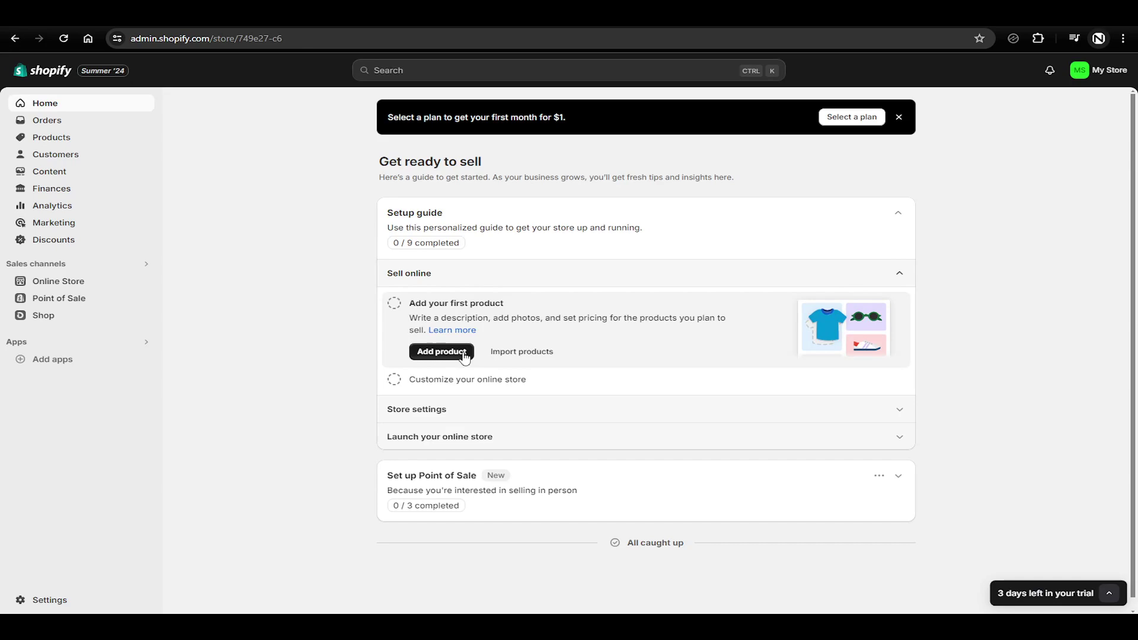
Start a new product in the Shopify admin and title it "short t shirt".
{"action": "left_click", "coordinate": [319, 351]}
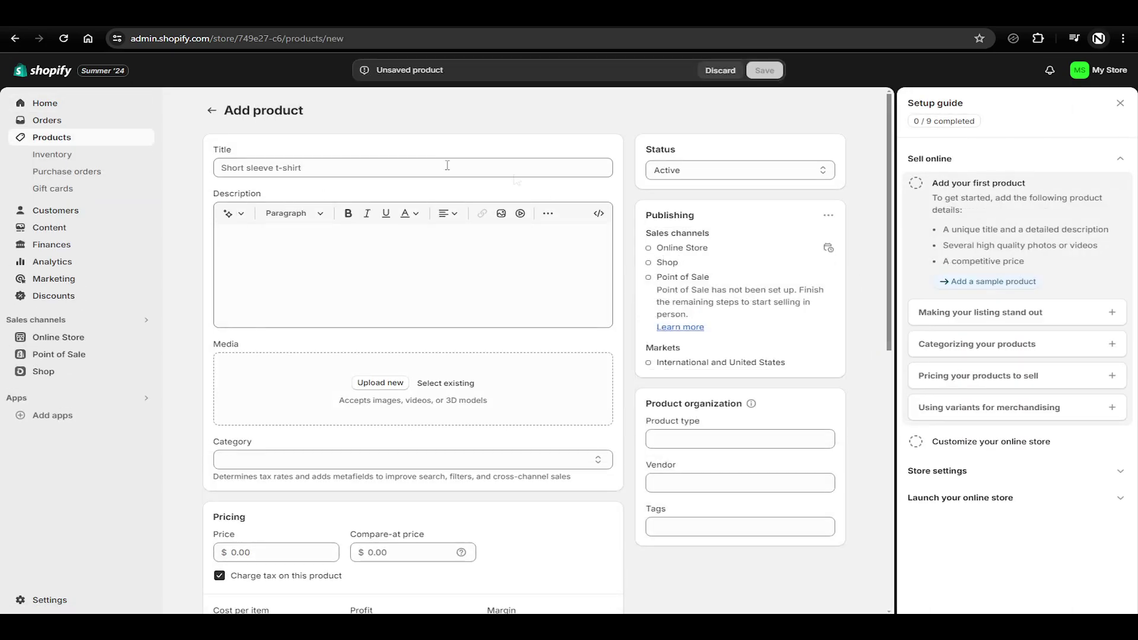
{"action": "left_click", "coordinate": [402, 169]}
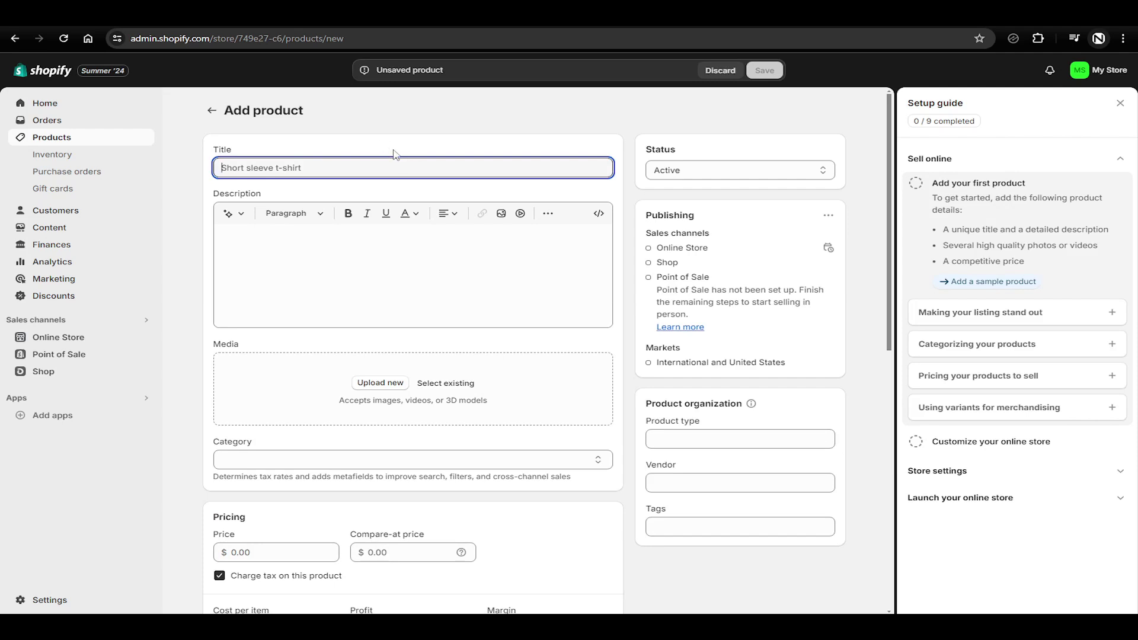
{"action": "type", "text": "short t shirt"}
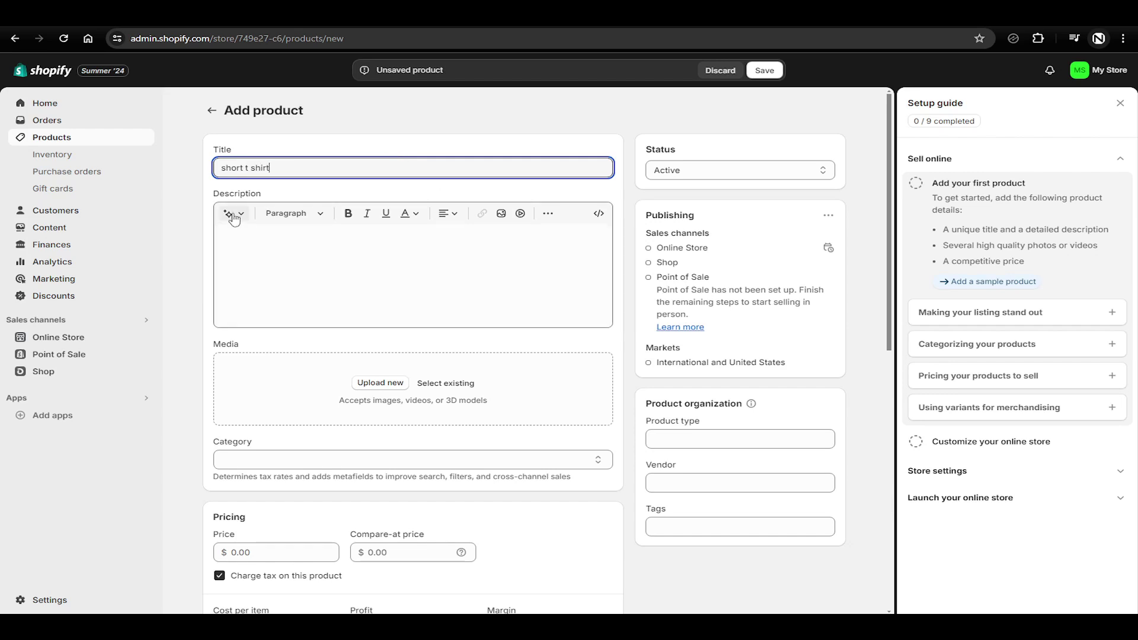
Generate an Expert-tone product description from the keywords "organic cotton blue color" and keep the generated text.
{"action": "left_click", "coordinate": [231, 213]}
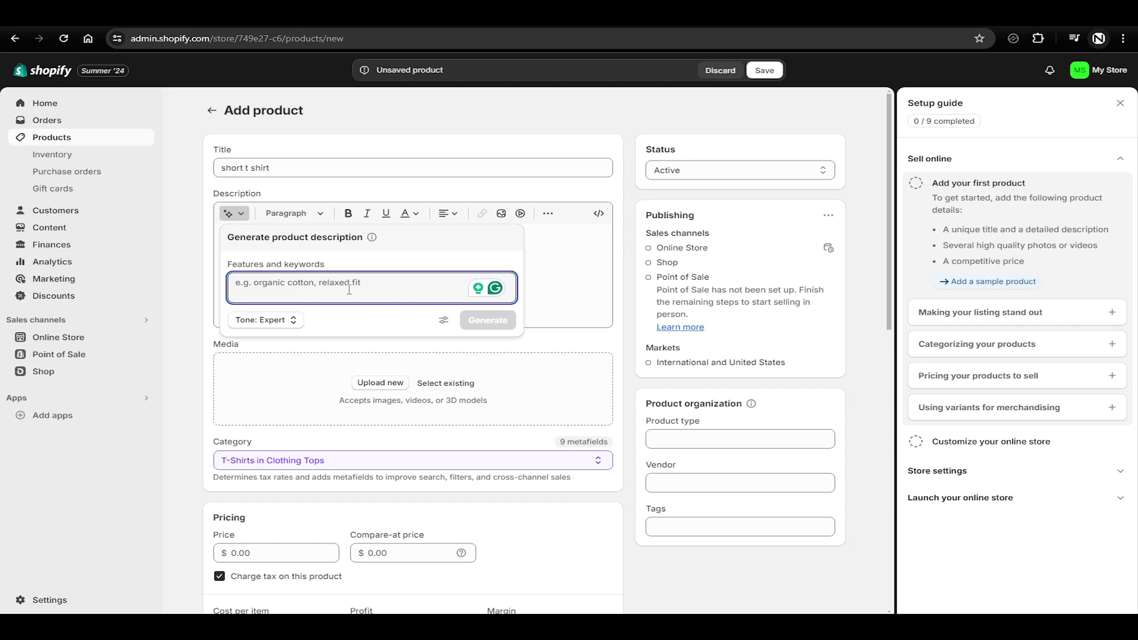
{"action": "type", "text": "organic cotton blue color"}
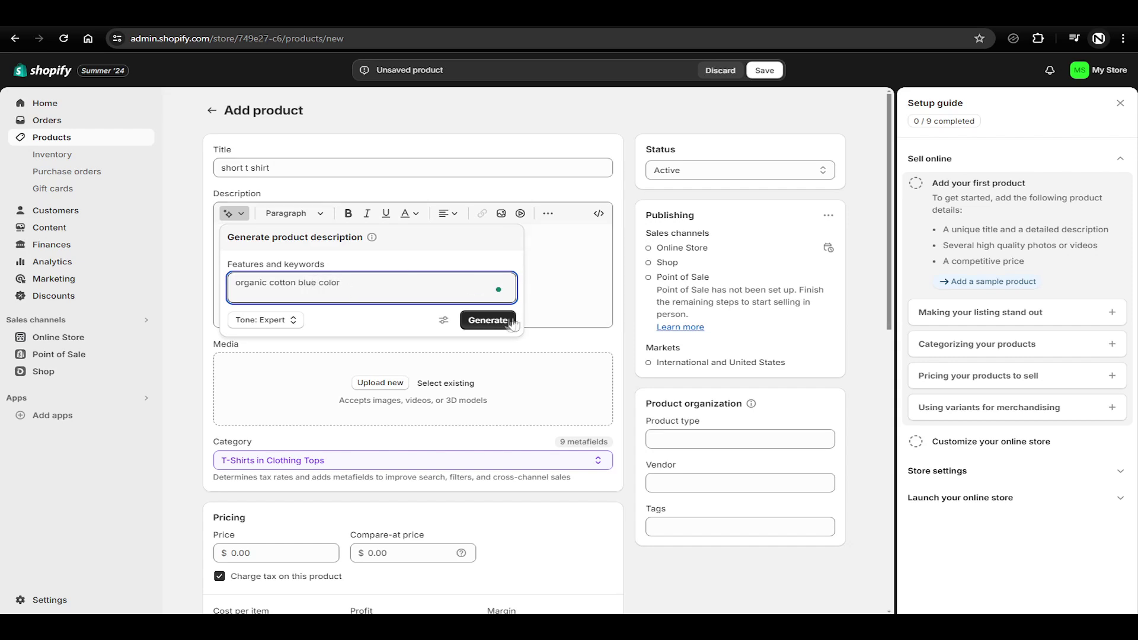
{"action": "left_click", "coordinate": [483, 320]}
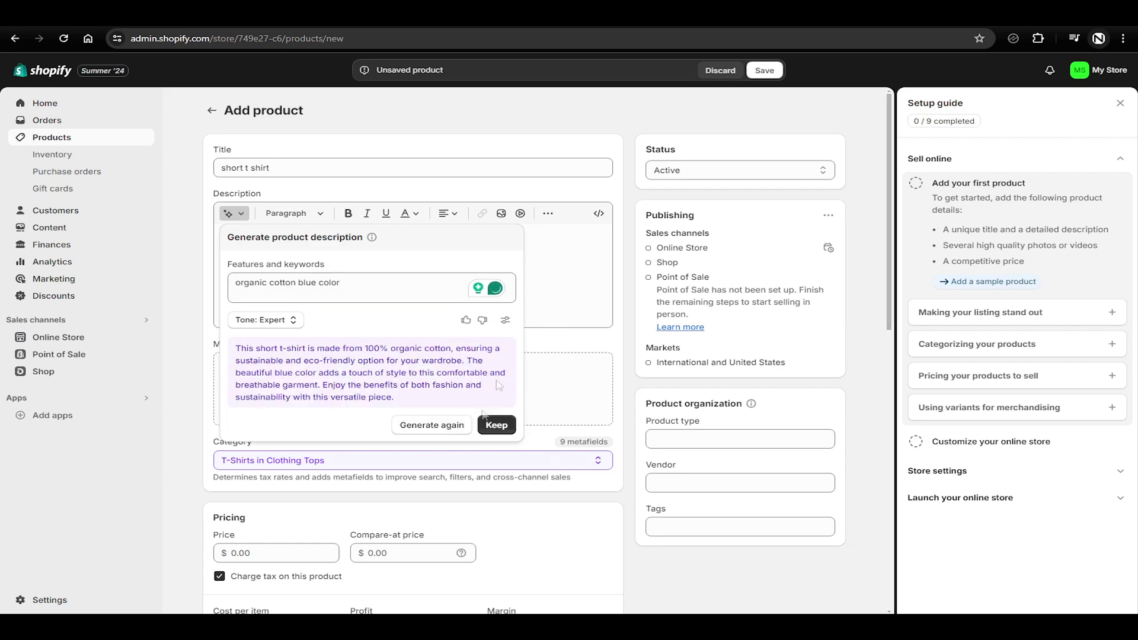
{"action": "left_click", "coordinate": [498, 425]}
{"action": "left_click", "coordinate": [173, 267]}
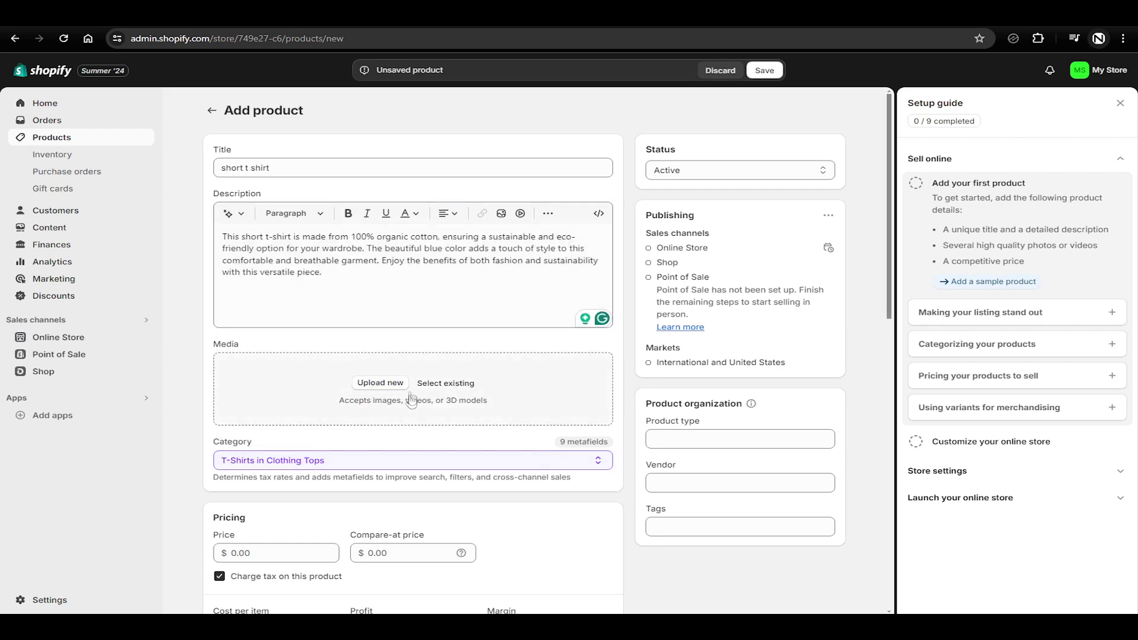
Open and dismiss the existing media selection, and set the product's price to $29.99 with a compare-at price of $40.00.
{"action": "left_click", "coordinate": [446, 384]}
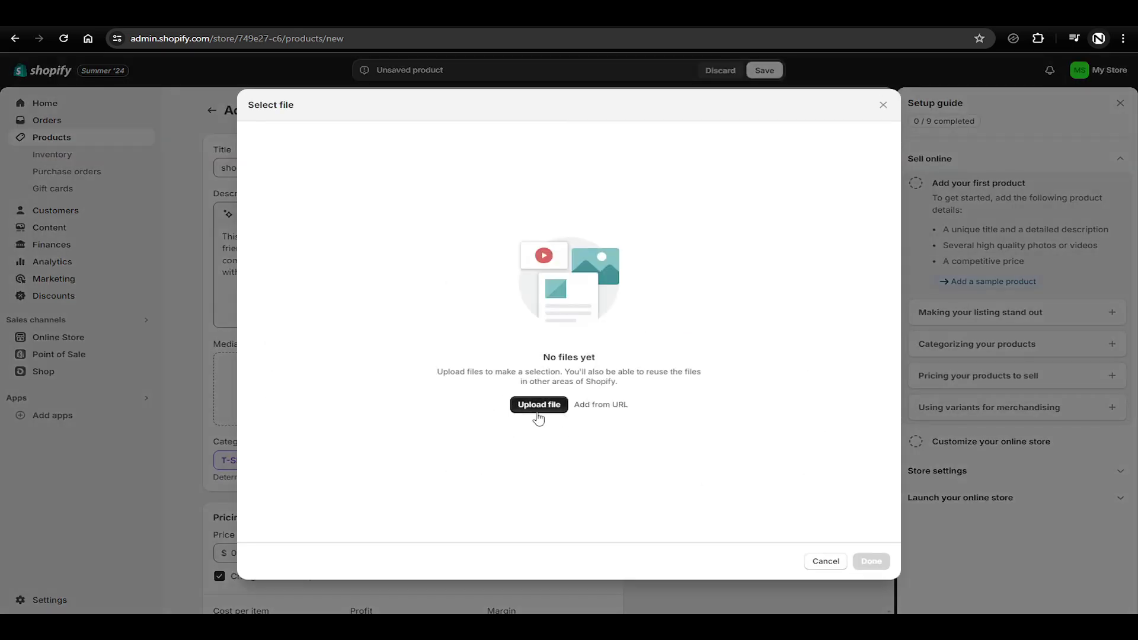
{"action": "key", "text": "Escape"}
{"action": "scroll", "coordinate": [629, 386], "scroll_direction": "down", "scroll_amount": 2}
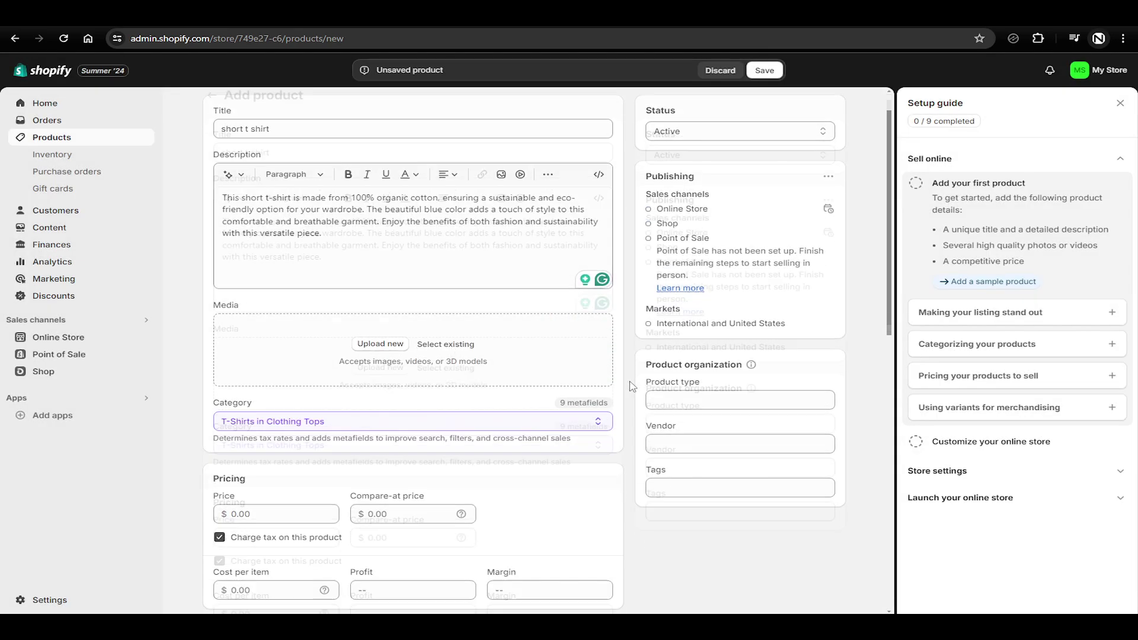
{"action": "scroll", "coordinate": [250, 435], "scroll_direction": "down", "scroll_amount": 1}
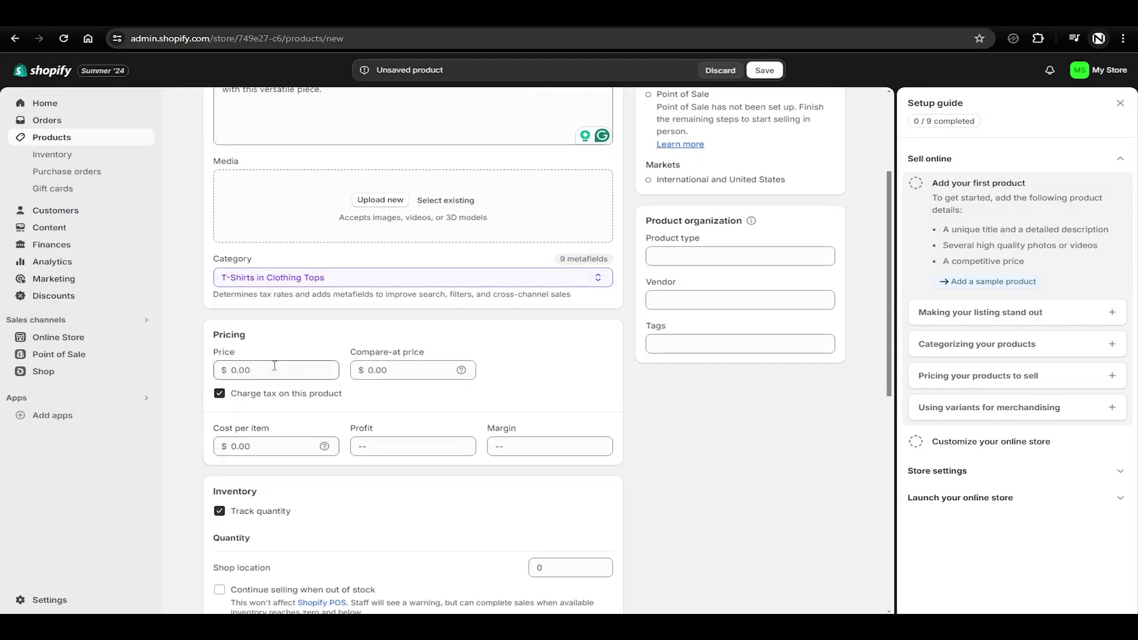
{"action": "left_click", "coordinate": [276, 377]}
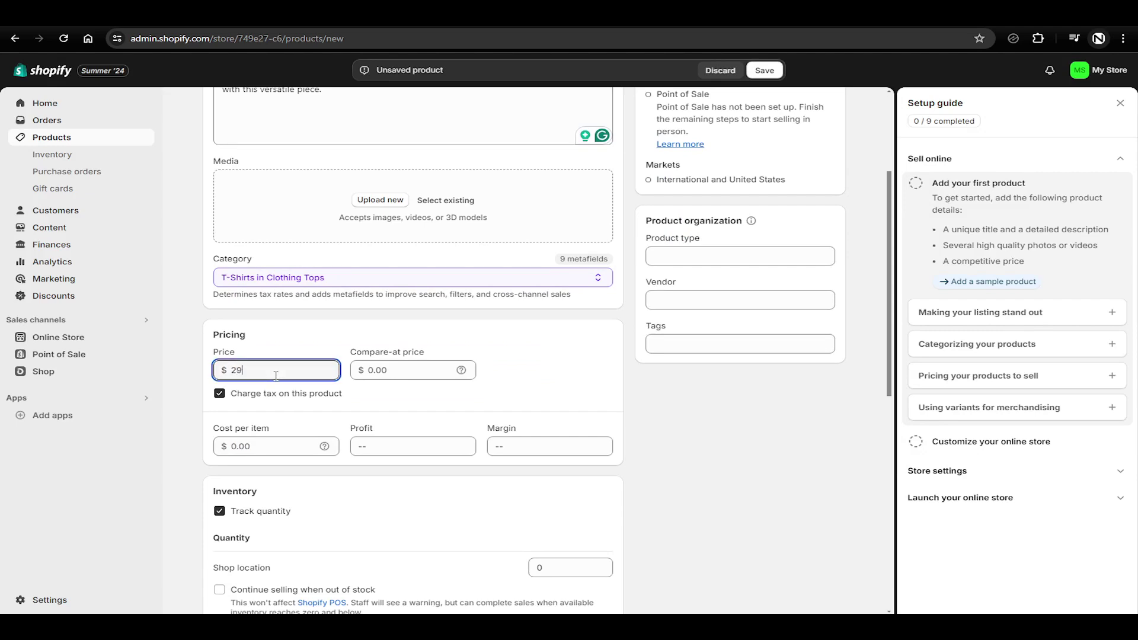
{"action": "left_click", "coordinate": [395, 372]}
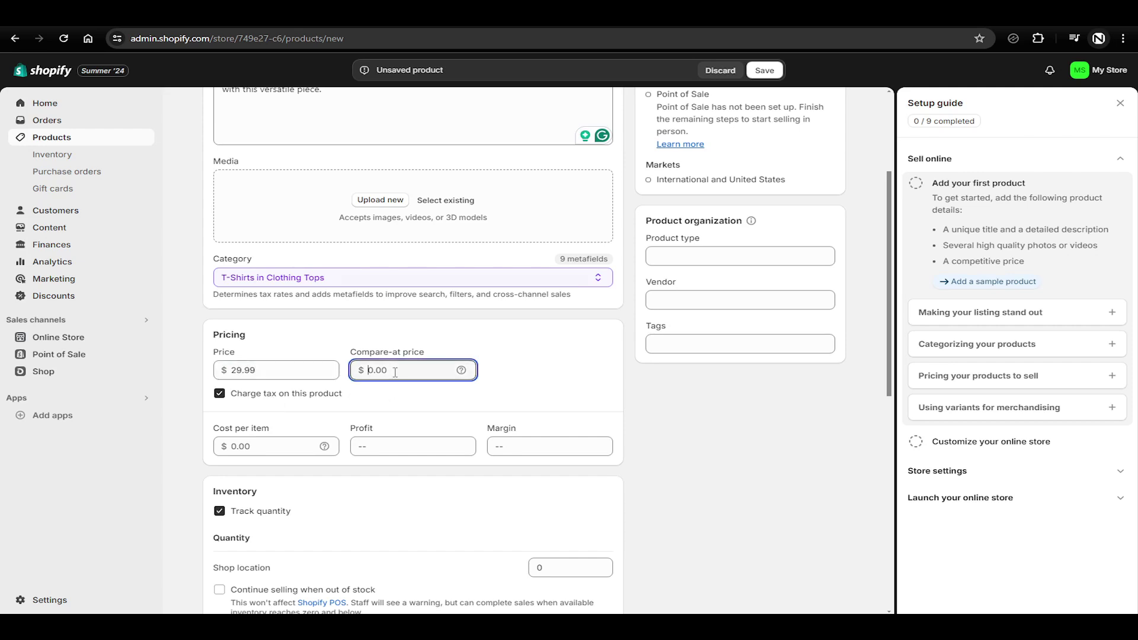
{"action": "left_click", "coordinate": [401, 356]}
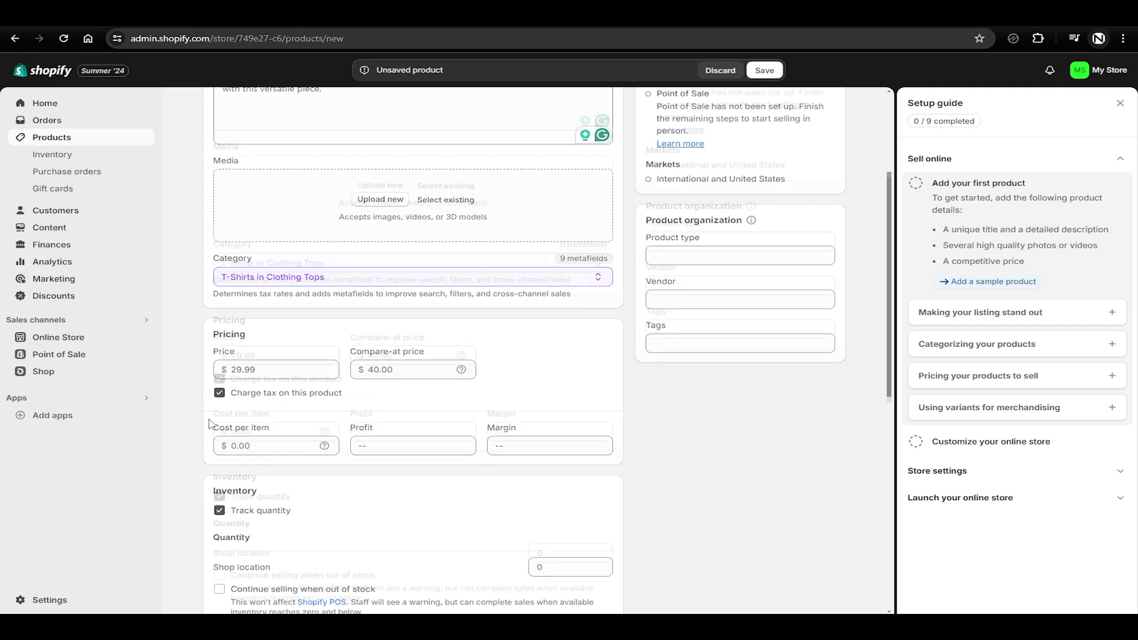
Set the product's cost per item to $5.00.
{"action": "scroll", "coordinate": [201, 417], "scroll_direction": "down", "scroll_amount": 1}
{"action": "mouse_move", "coordinate": [324, 386]}
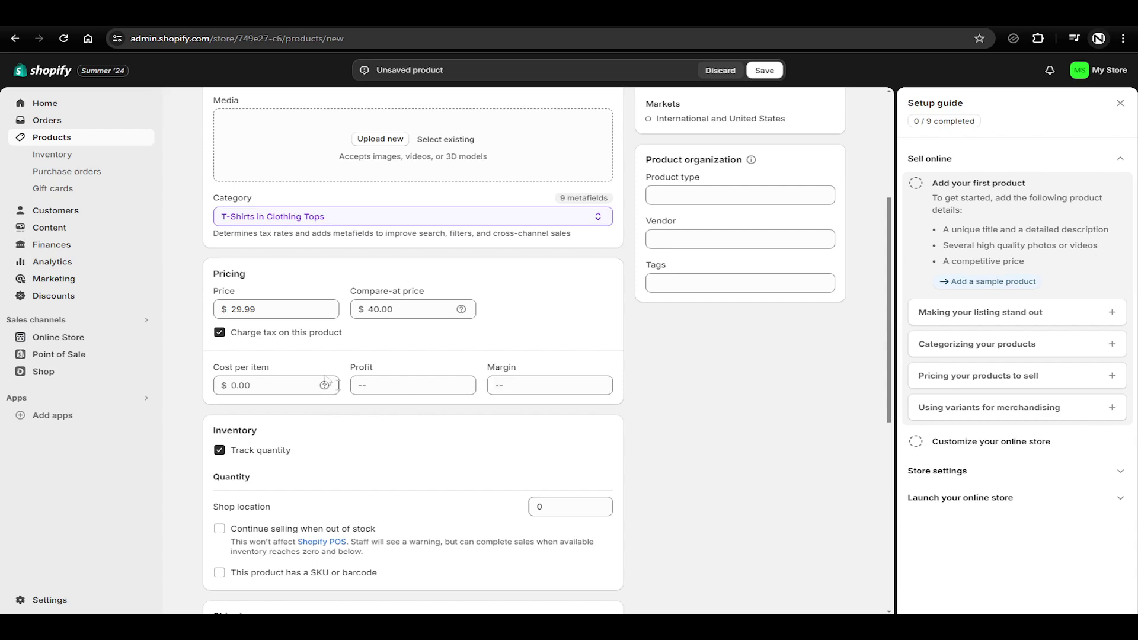
{"action": "scroll", "coordinate": [305, 511], "scroll_direction": "down", "scroll_amount": 1}
{"action": "left_click", "coordinate": [254, 328]}
{"action": "type", "text": "5"}
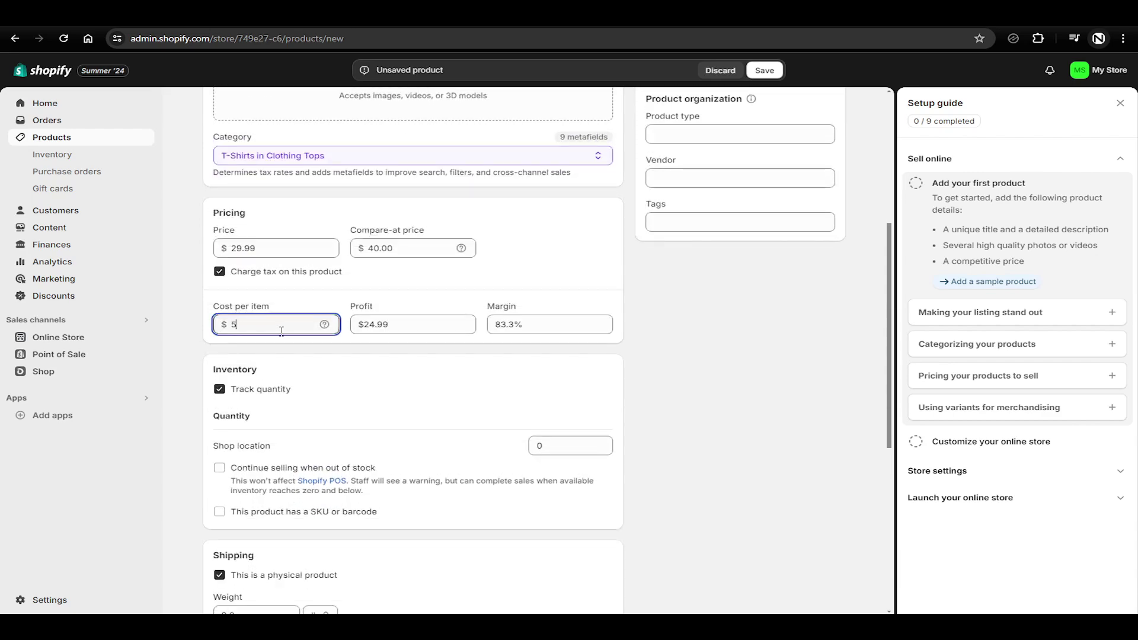
{"action": "left_click", "coordinate": [405, 304]}
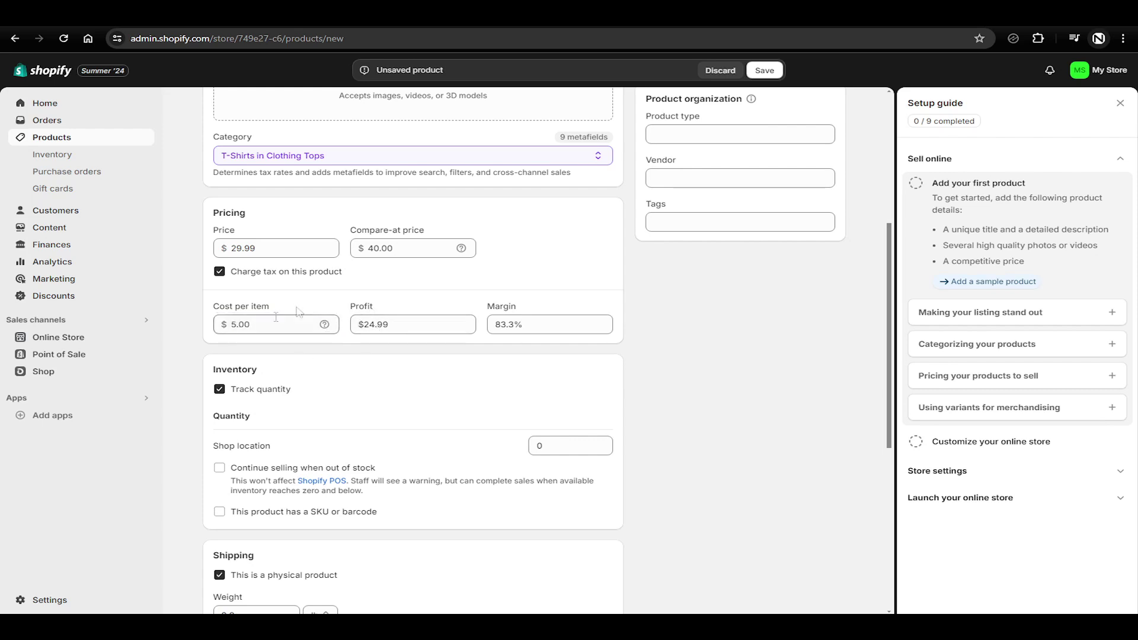
Set the product's cost per item to $10.00 and look over the inventory, shipping and variants sections.
{"action": "left_click_drag", "start_coordinate": [254, 324], "coordinate": [226, 322]}
{"action": "type", "text": "10"}
{"action": "left_click", "coordinate": [367, 304]}
{"action": "scroll", "coordinate": [413, 377], "scroll_direction": "down", "scroll_amount": 1}
{"action": "scroll", "coordinate": [246, 350], "scroll_direction": "down", "scroll_amount": 1}
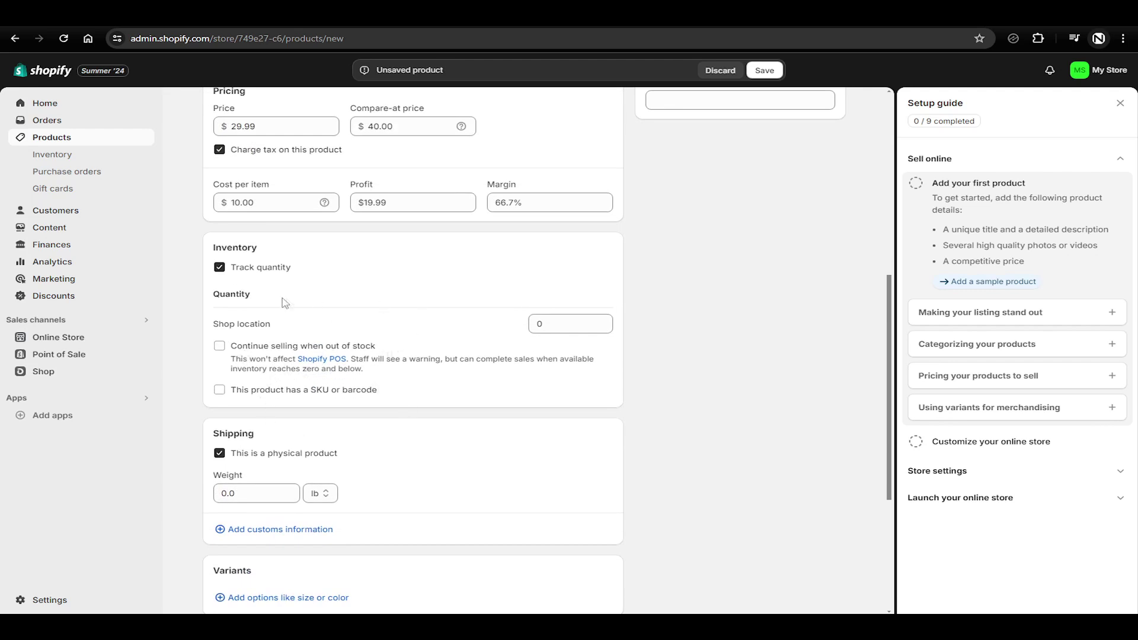
{"action": "scroll", "coordinate": [346, 427], "scroll_direction": "down", "scroll_amount": 3}
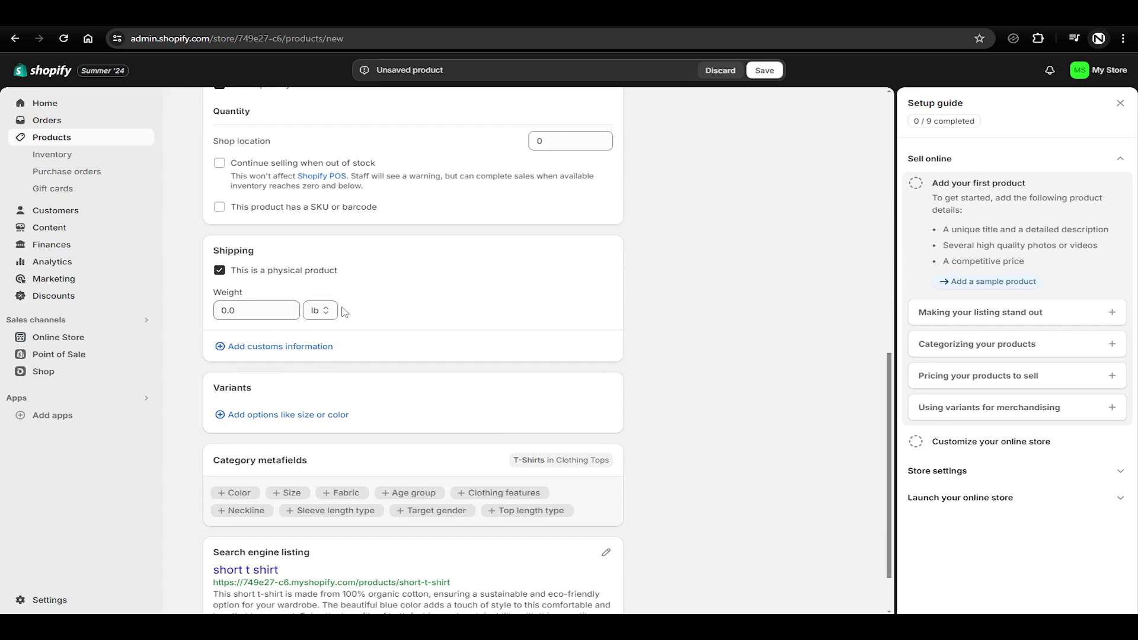
Set the product's shipping weight to 1.0 lb.
{"action": "left_click_drag", "start_coordinate": [249, 315], "coordinate": [210, 320]}
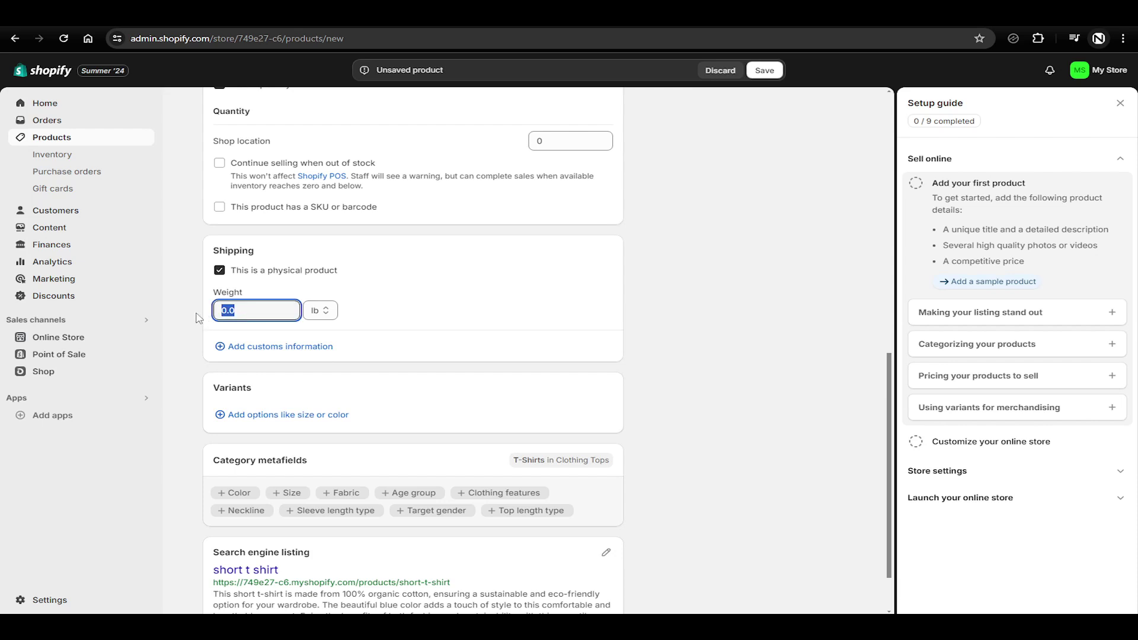
{"action": "type", "text": "1"}
{"action": "left_click", "coordinate": [168, 377]}
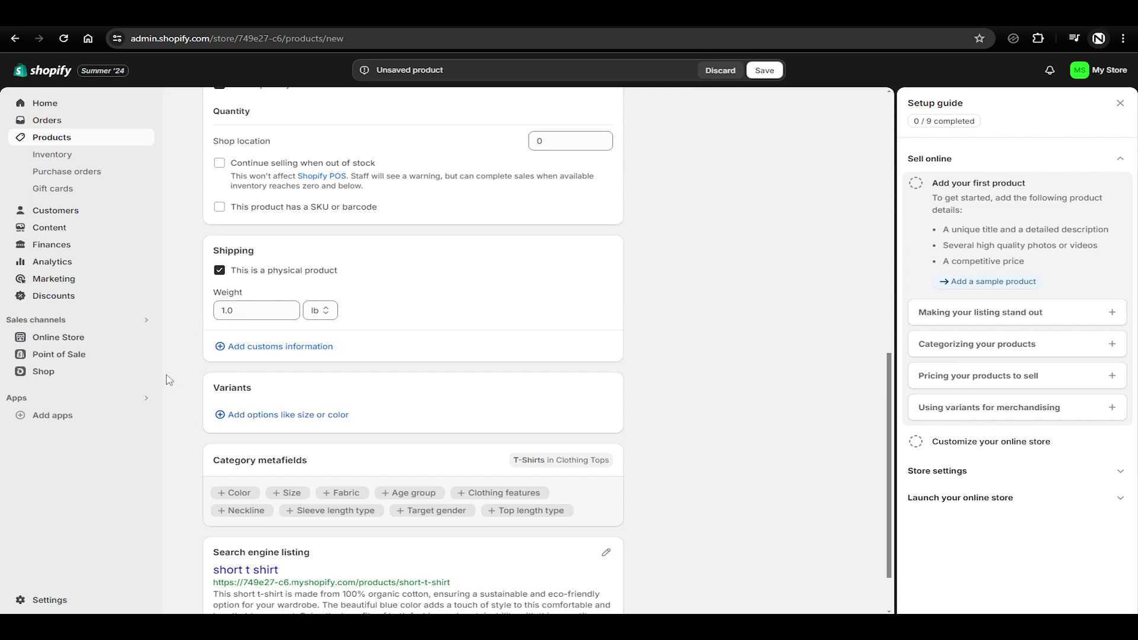
Look over the variants and category metafields, save the short t shirt product, and open the theme editor from the setup guide.
{"action": "scroll", "coordinate": [169, 367], "scroll_direction": "down", "scroll_amount": 1}
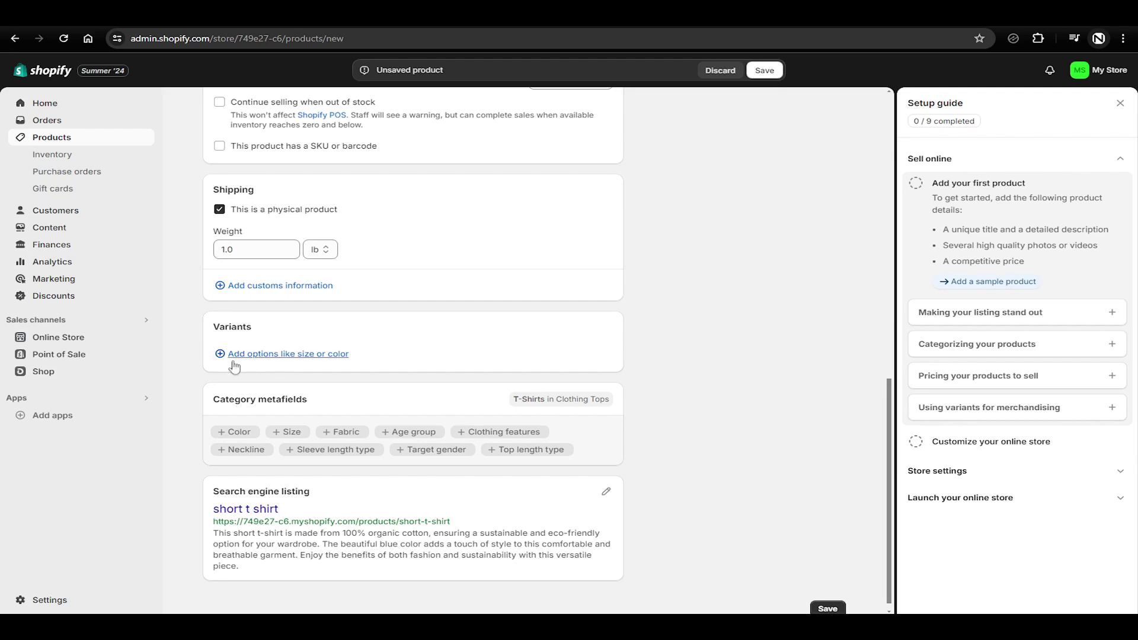
{"action": "scroll", "coordinate": [180, 371], "scroll_direction": "down", "scroll_amount": 1}
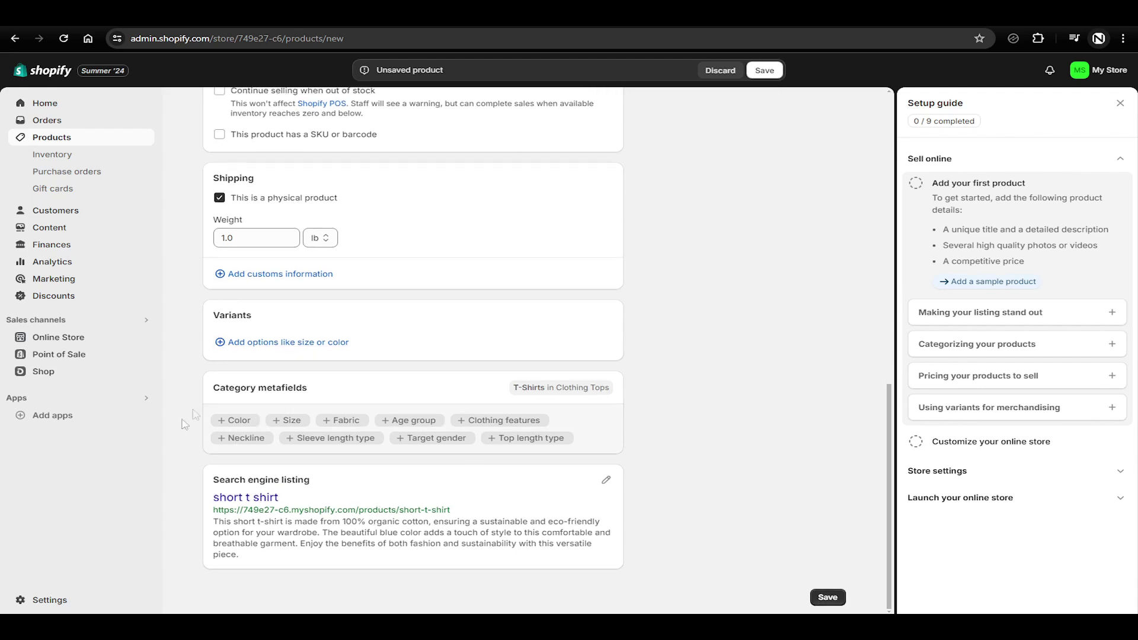
{"action": "scroll", "coordinate": [199, 413], "scroll_direction": "up", "scroll_amount": 1}
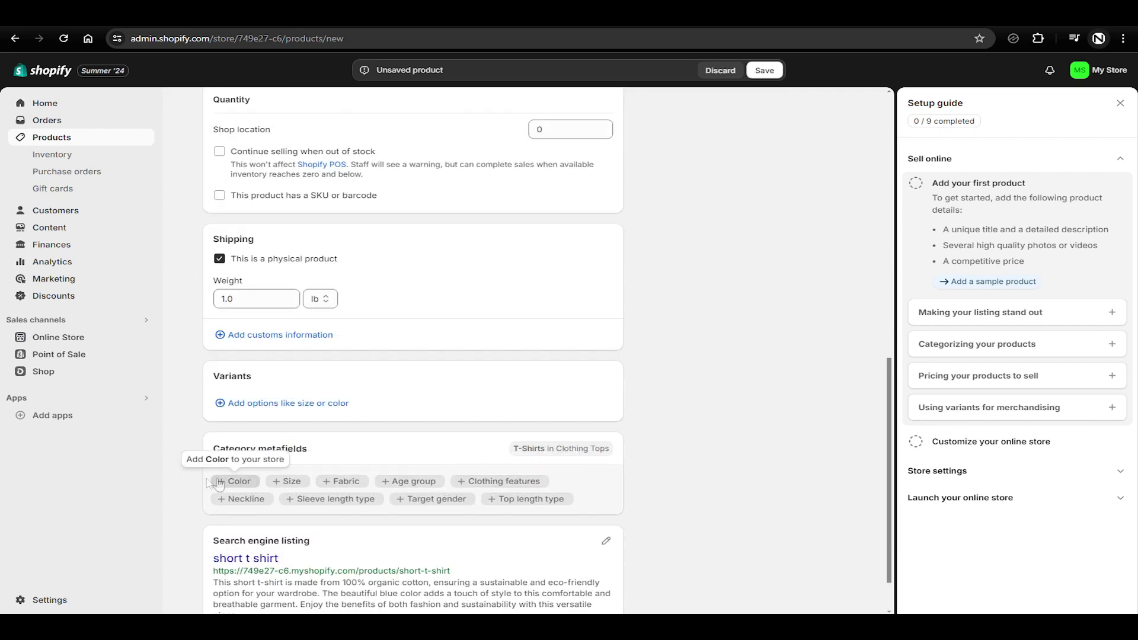
{"action": "scroll", "coordinate": [249, 451], "scroll_direction": "down", "scroll_amount": 1}
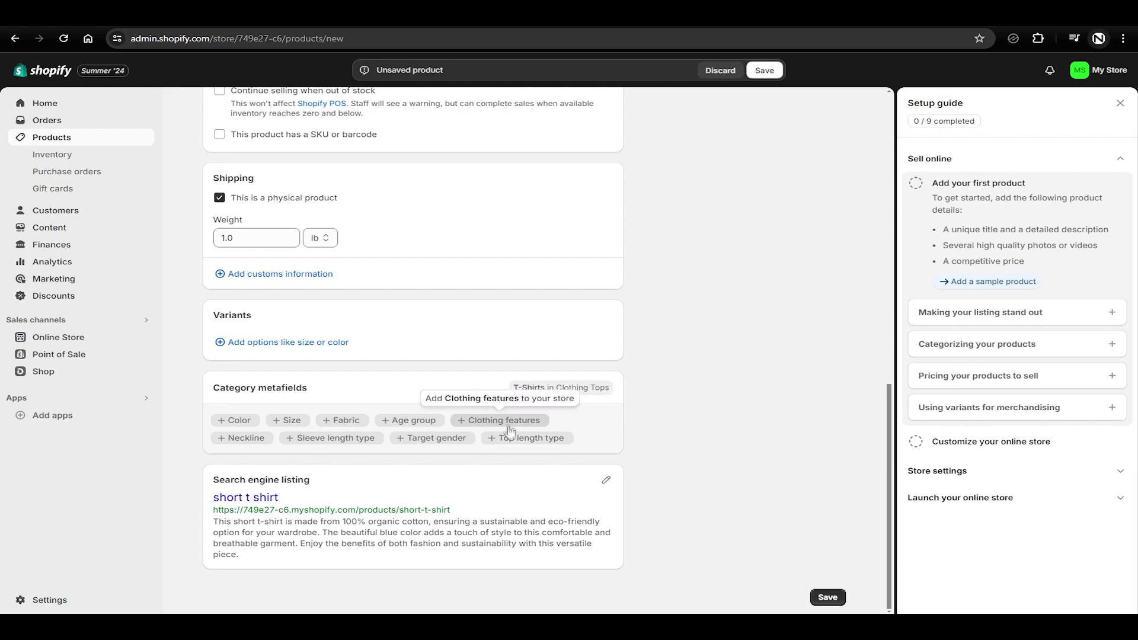
{"action": "scroll", "coordinate": [613, 443], "scroll_direction": "up", "scroll_amount": 7}
{"action": "scroll", "coordinate": [614, 443], "scroll_direction": "up", "scroll_amount": 5}
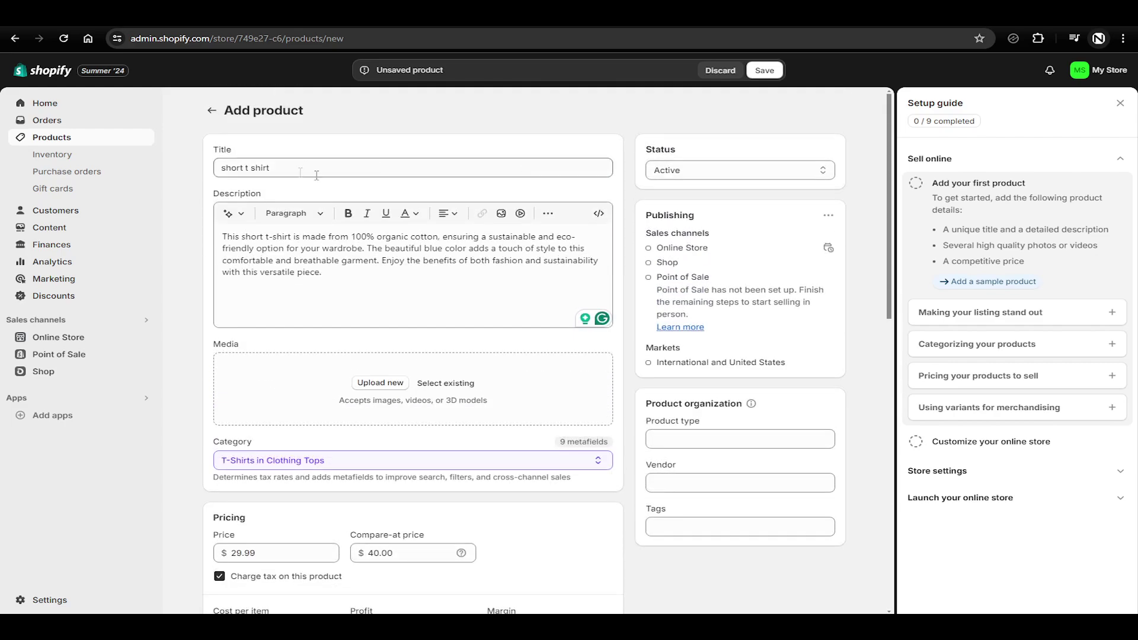
{"action": "left_click", "coordinate": [765, 70]}
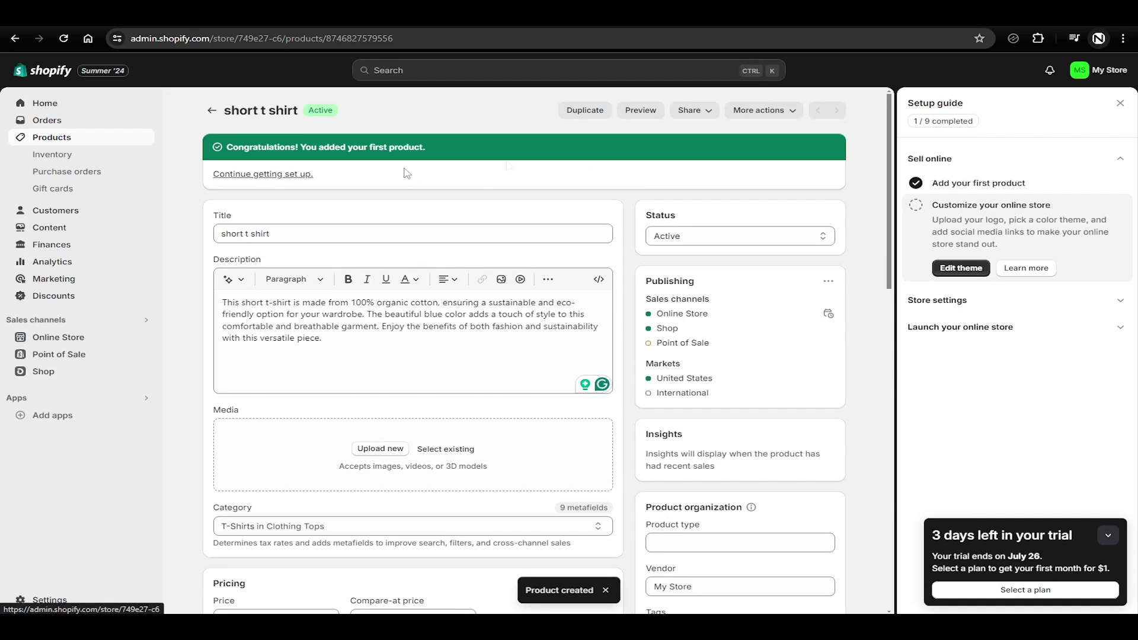
{"action": "left_click", "coordinate": [285, 177]}
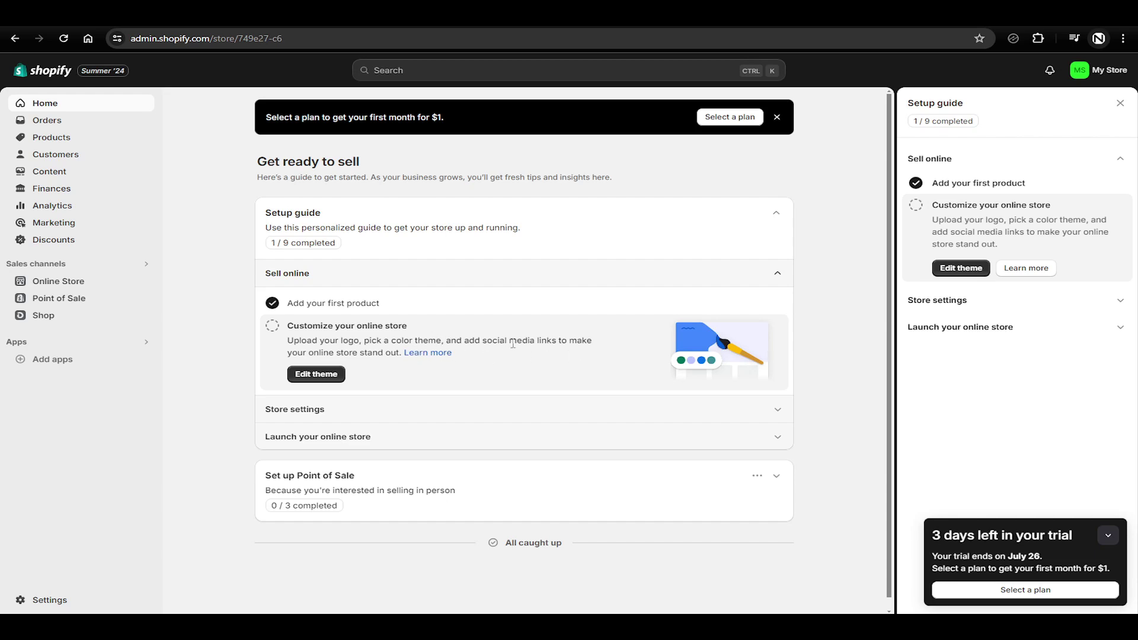
{"action": "left_click", "coordinate": [344, 382]}
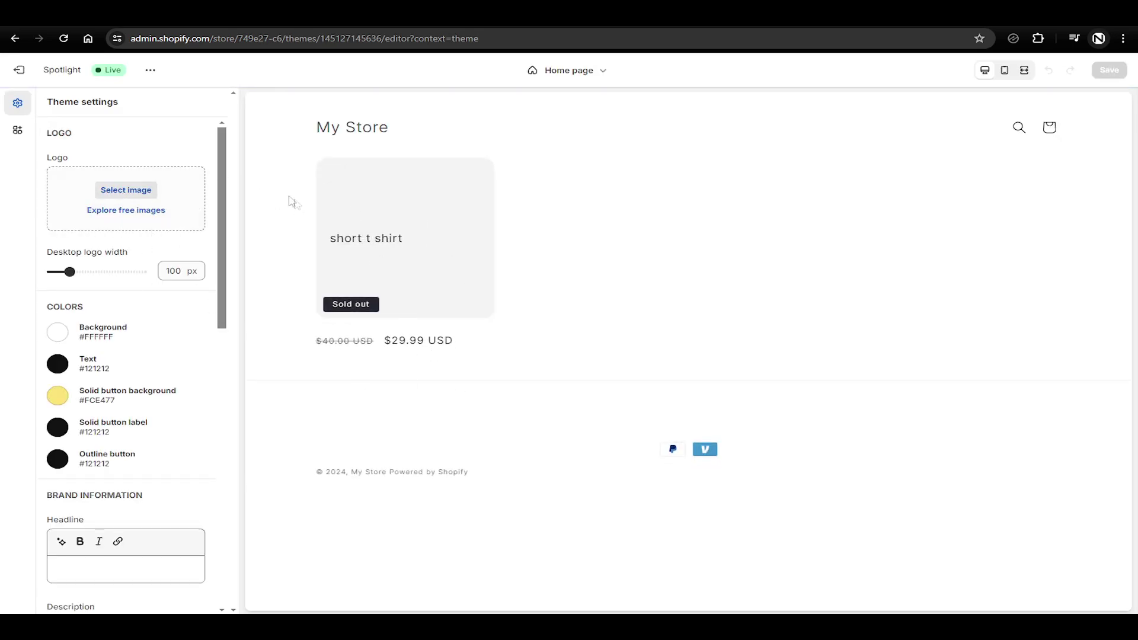
Use the free image of a woman in a kitchen holding a mug as the logo, with a desktop logo width of 150 px.
{"action": "left_click", "coordinate": [126, 210]}
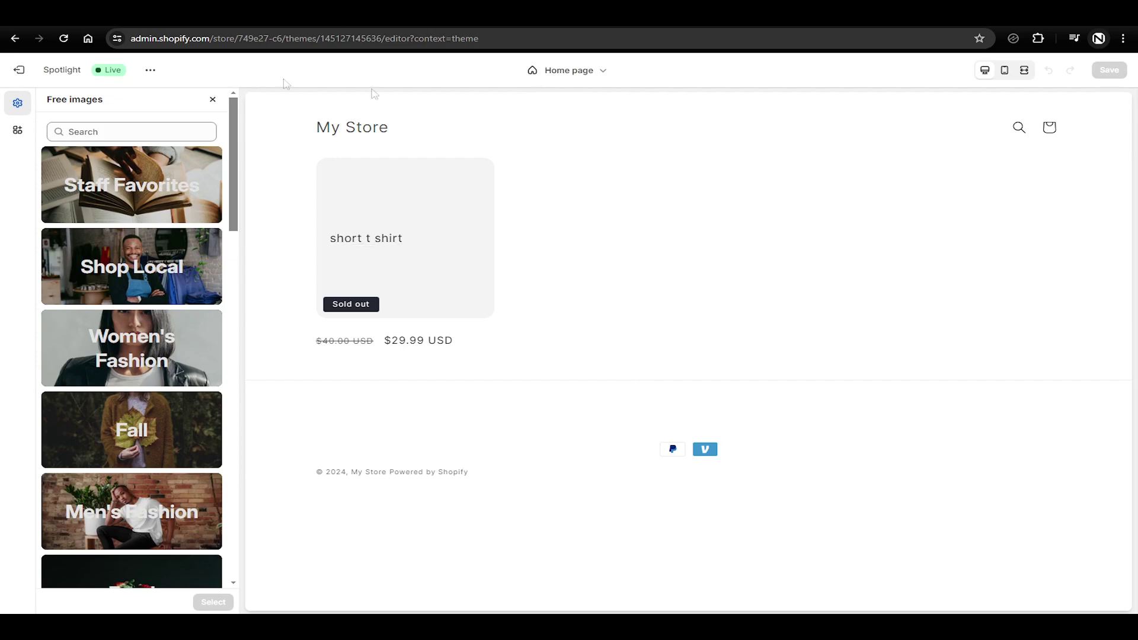
{"action": "left_click_drag", "start_coordinate": [234, 162], "coordinate": [233, 281]}
{"action": "scroll", "coordinate": [171, 424], "scroll_direction": "up", "scroll_amount": 2}
{"action": "left_click", "coordinate": [170, 423]}
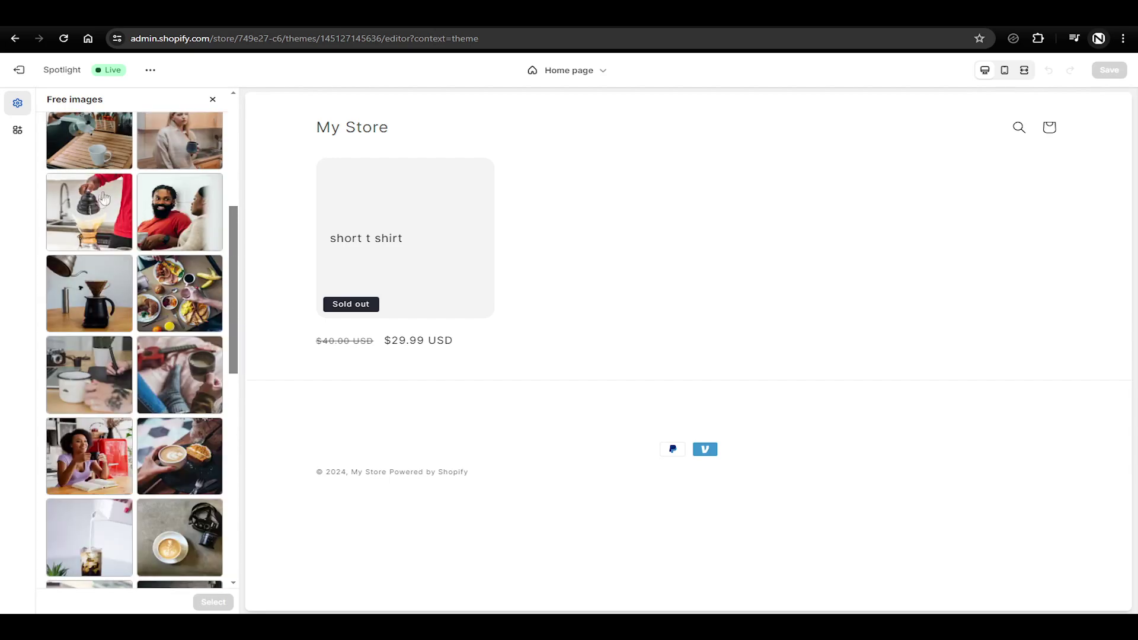
{"action": "scroll", "coordinate": [152, 153], "scroll_direction": "up", "scroll_amount": 3}
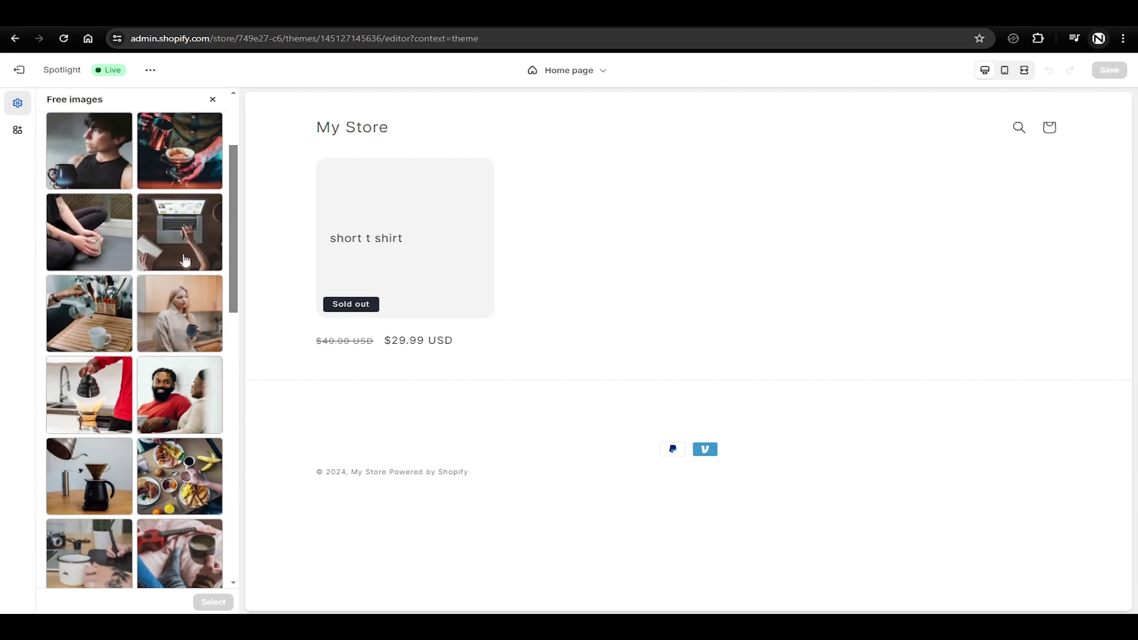
{"action": "left_click", "coordinate": [184, 303]}
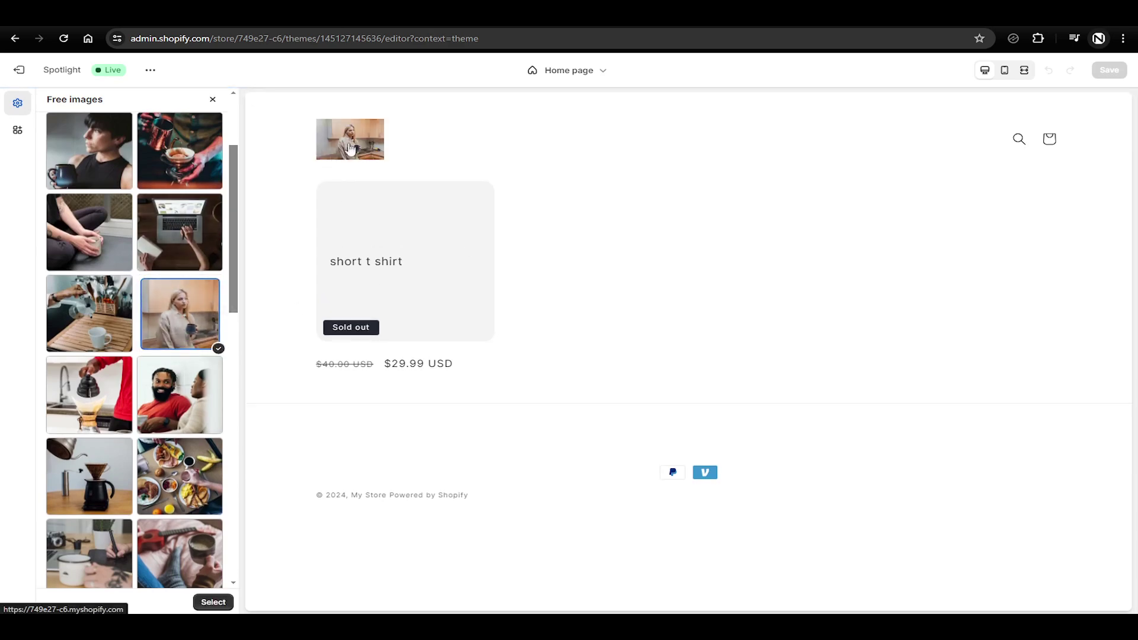
{"action": "left_click", "coordinate": [212, 601]}
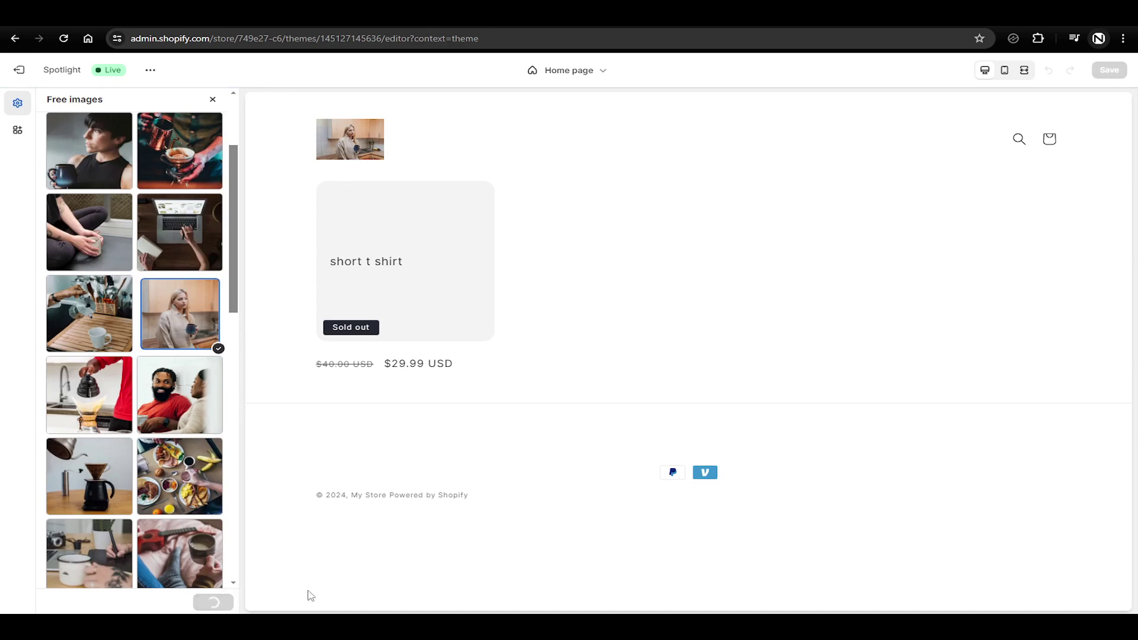
{"action": "left_click_drag", "start_coordinate": [69, 391], "coordinate": [96, 392]}
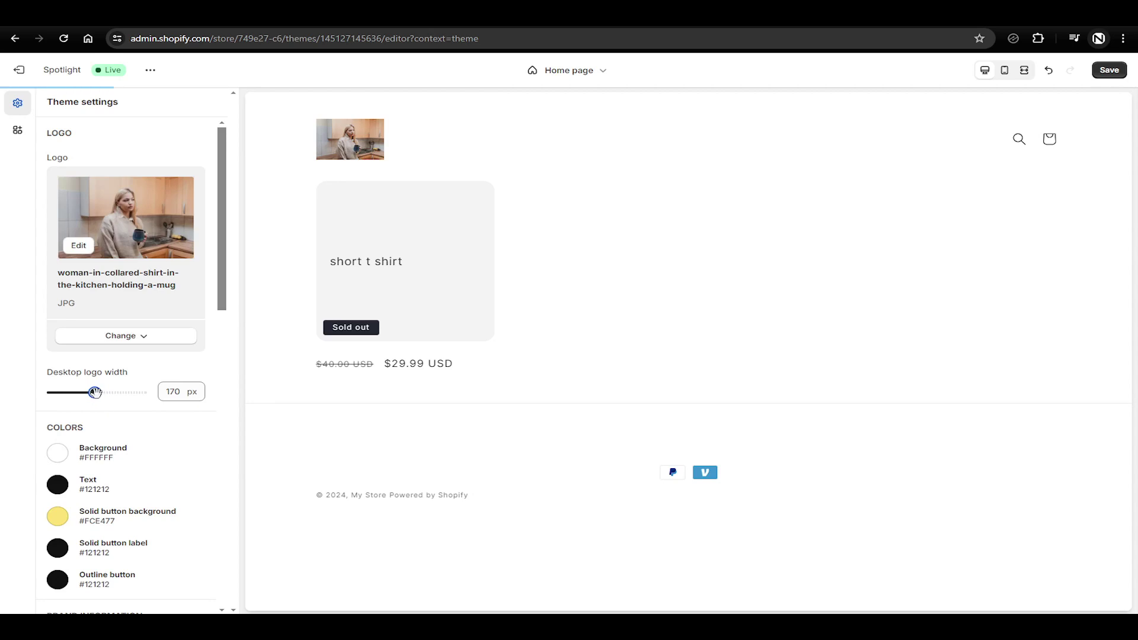
{"action": "mouse_move", "coordinate": [96, 392]}
{"action": "left_mouse_down"}
{"action": "mouse_move", "coordinate": [113, 392]}
{"action": "mouse_move", "coordinate": [87, 392]}
{"action": "left_mouse_up"}
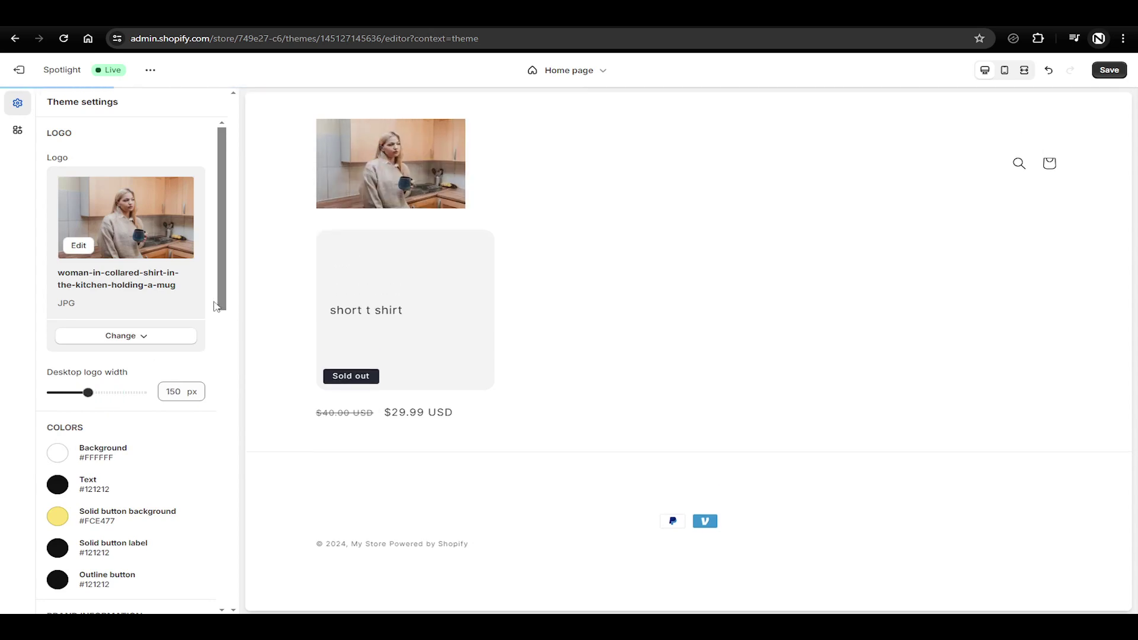
Try the black, red, grey and white swatches for the theme's background color, and settle on light blue #D2DEFF.
{"action": "left_click_drag", "start_coordinate": [220, 275], "coordinate": [224, 332]}
{"action": "left_click", "coordinate": [58, 309]}
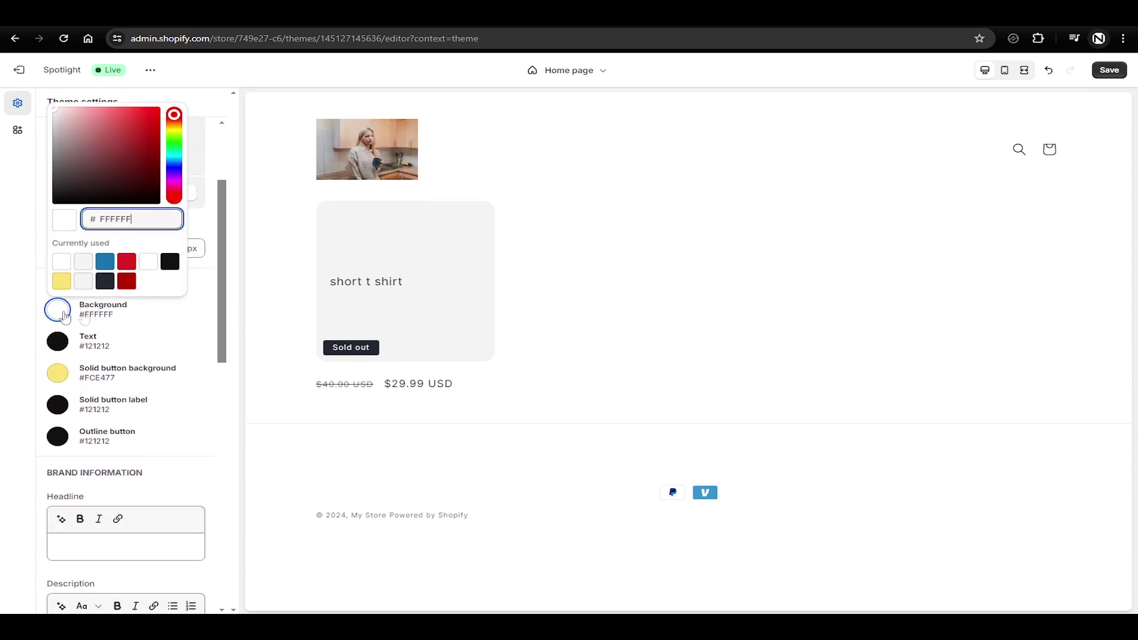
{"action": "left_click", "coordinate": [169, 262]}
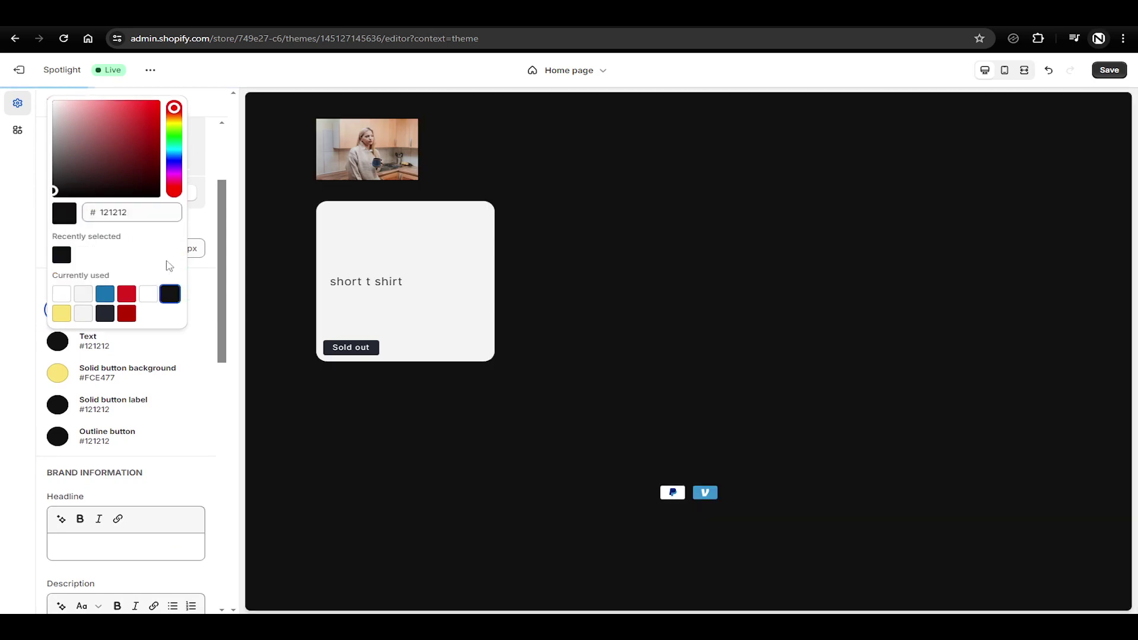
{"action": "left_click", "coordinate": [126, 295]}
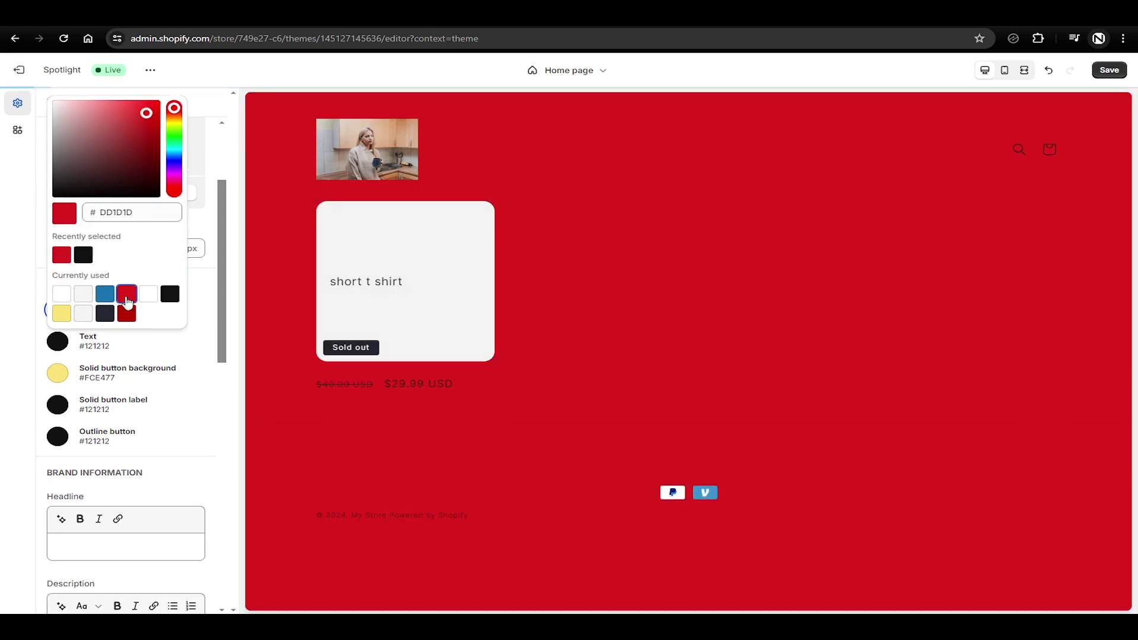
{"action": "left_click", "coordinate": [105, 313]}
{"action": "left_click", "coordinate": [83, 312]}
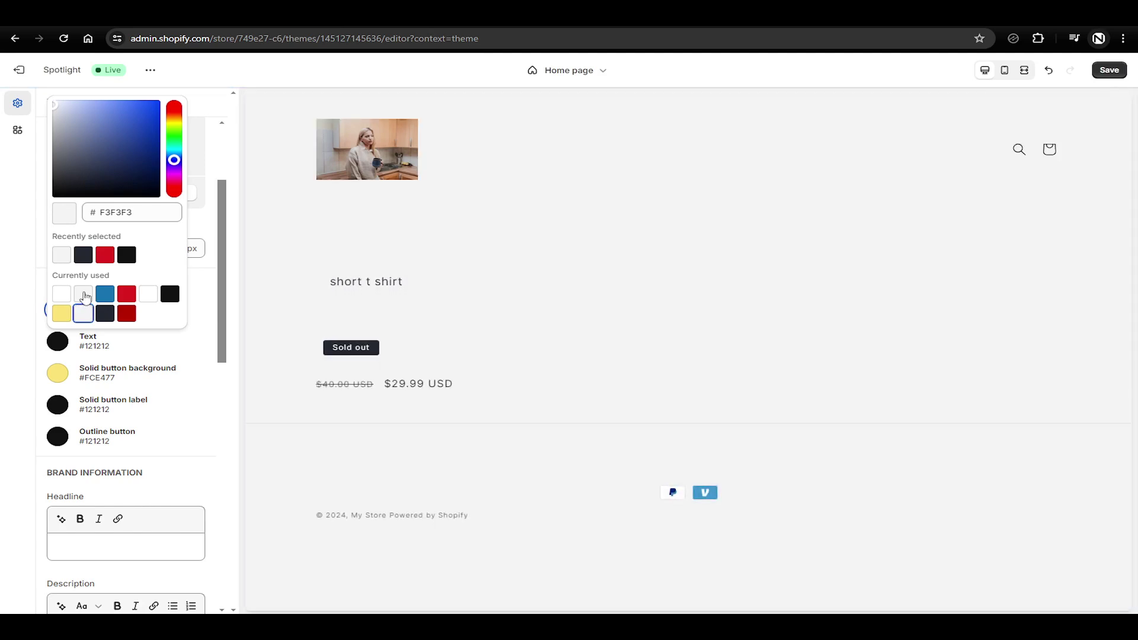
{"action": "left_click", "coordinate": [82, 295]}
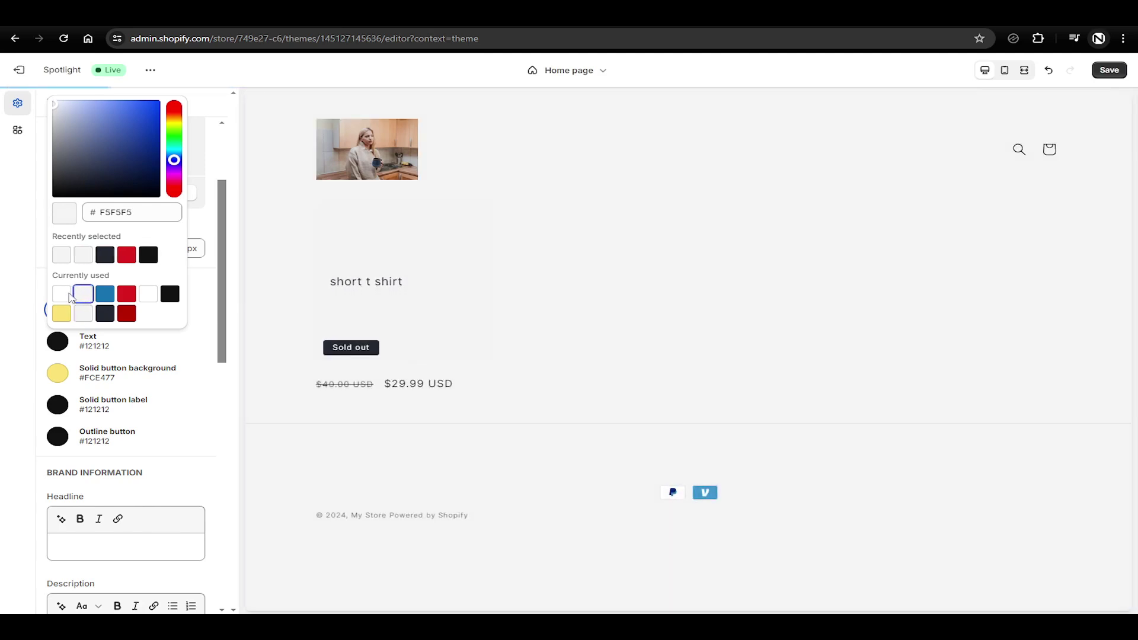
{"action": "left_click", "coordinate": [65, 294]}
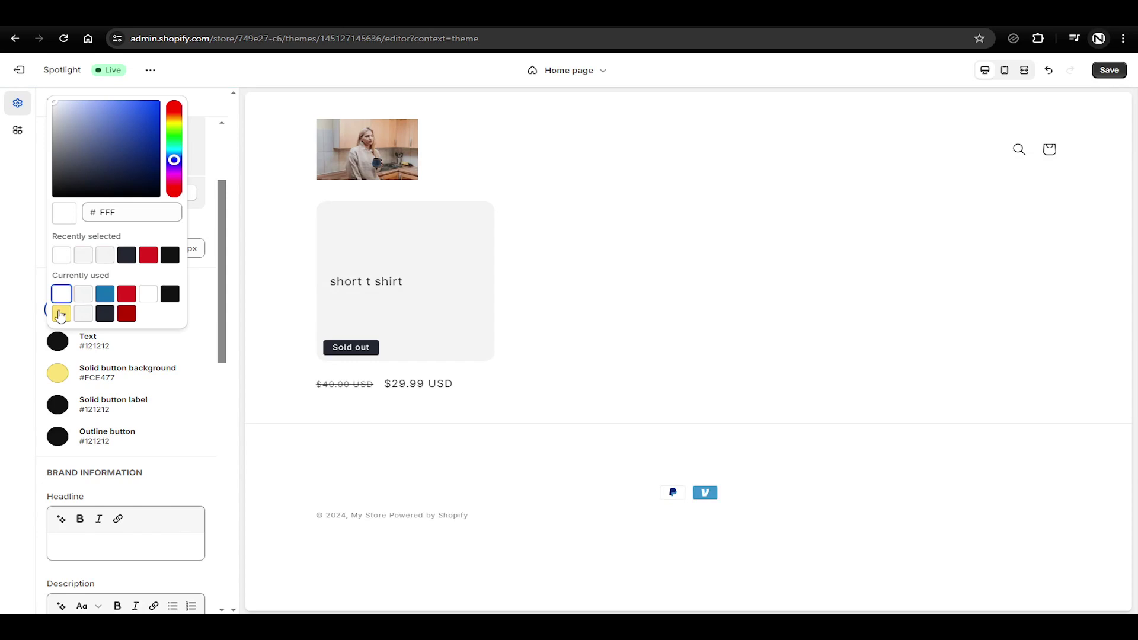
{"action": "left_click_drag", "start_coordinate": [133, 137], "coordinate": [71, 88]}
{"action": "left_click", "coordinate": [187, 197]}
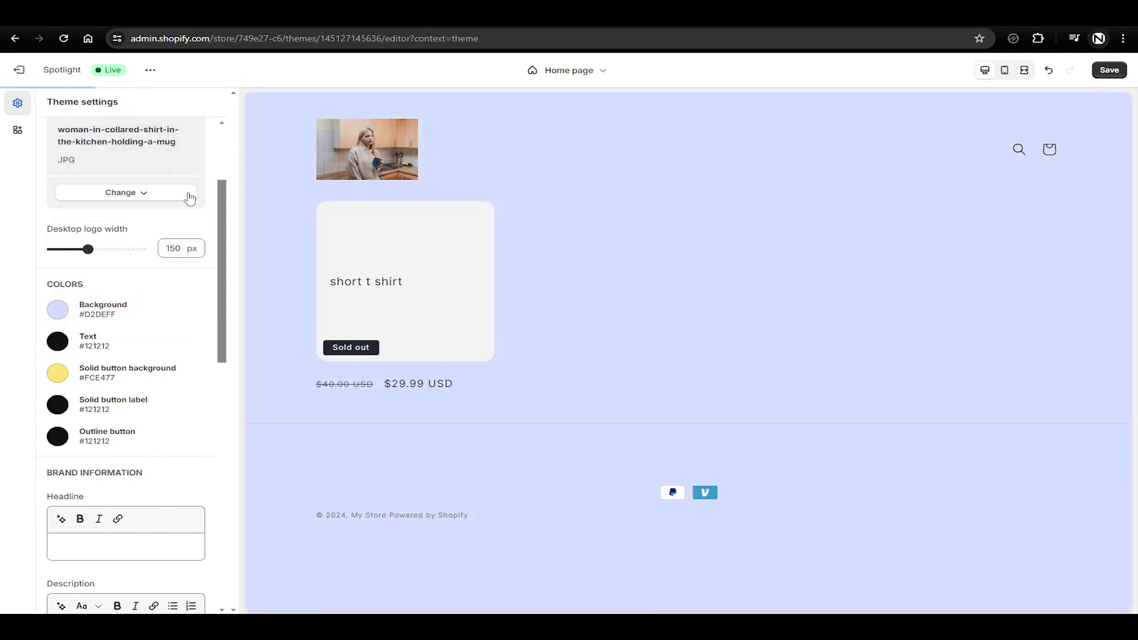
Try blue #1773B0 as the theme's text color and set it back to #121212.
{"action": "scroll", "coordinate": [166, 361], "scroll_direction": "down", "scroll_amount": 2}
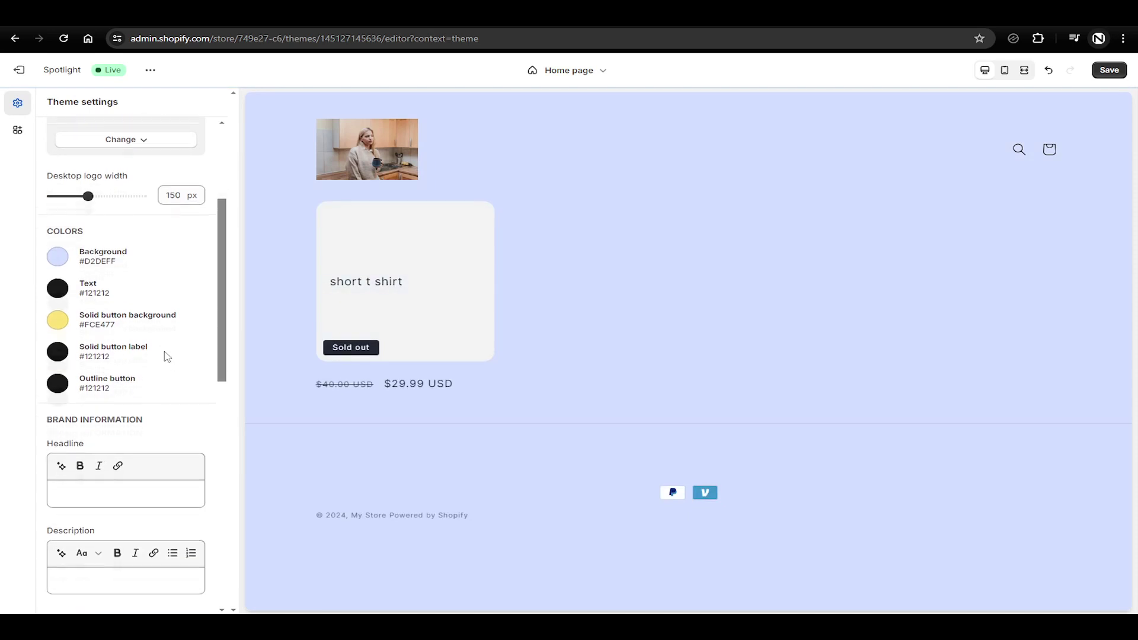
{"action": "left_click", "coordinate": [58, 281]}
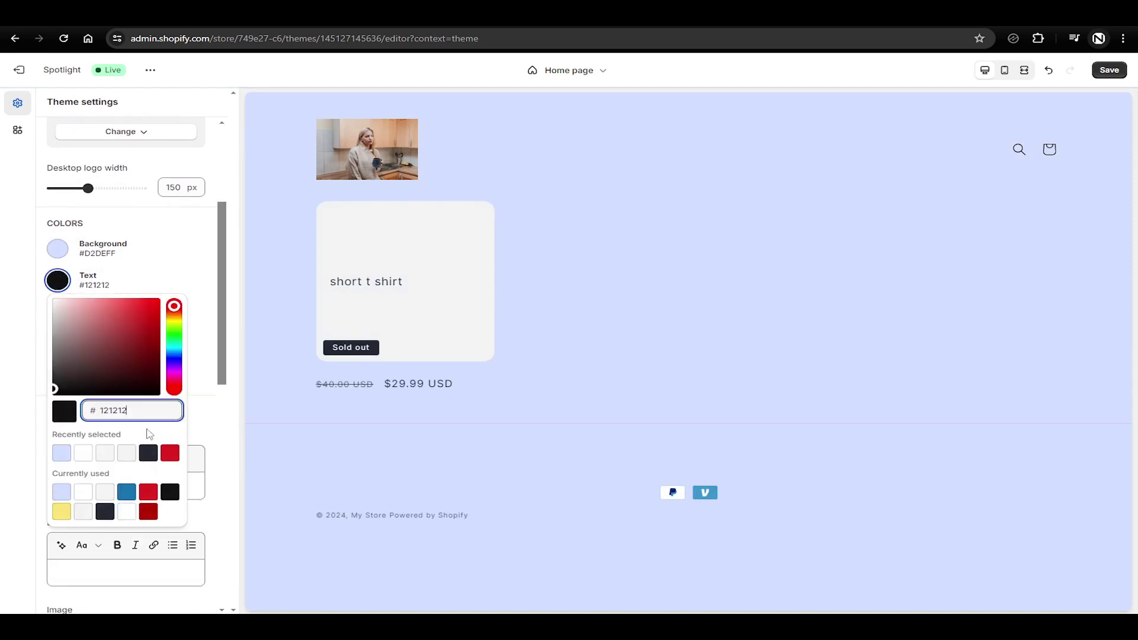
{"action": "left_click", "coordinate": [131, 492]}
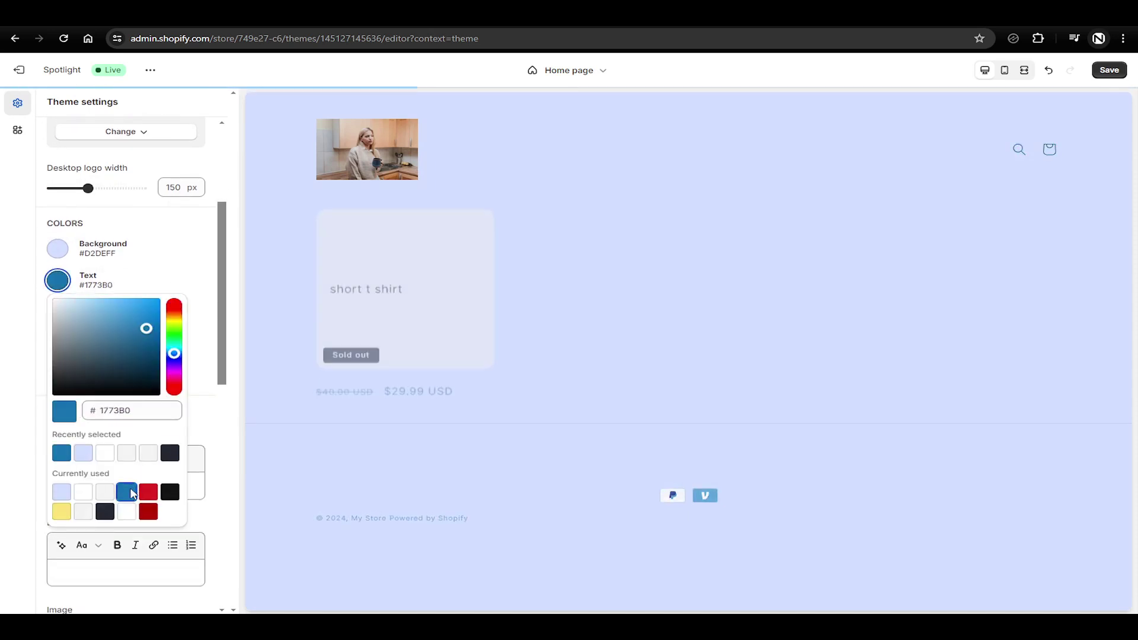
{"action": "left_click", "coordinate": [169, 493]}
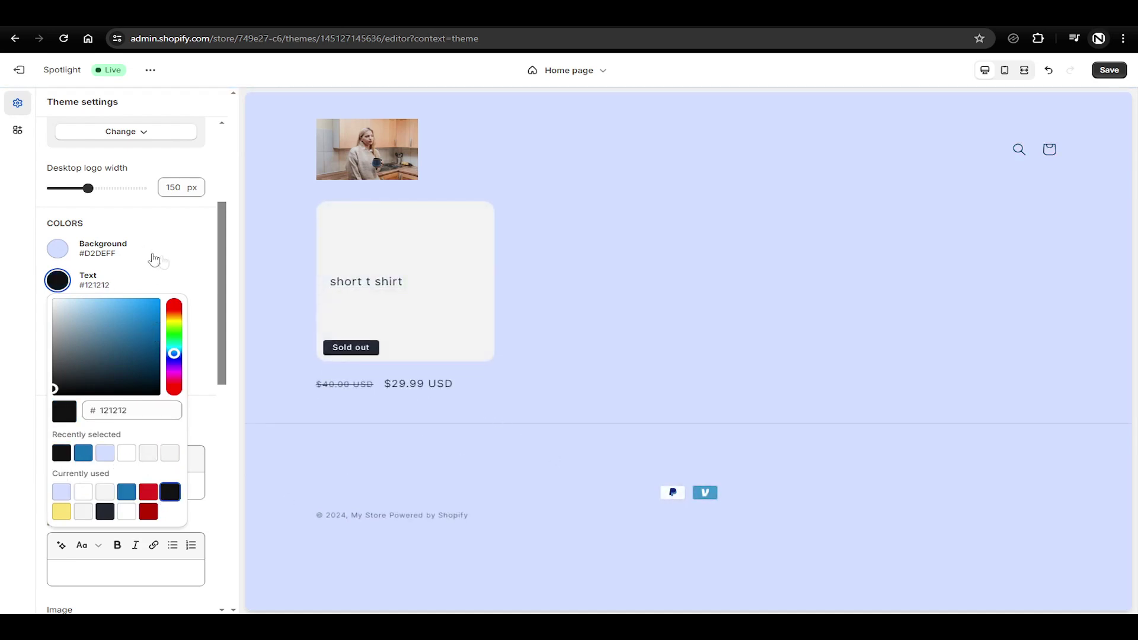
{"action": "left_click", "coordinate": [186, 265]}
Try other colors, including red, for the solid button background and set it back to yellow #FCE477.
{"action": "left_click_drag", "start_coordinate": [218, 292], "coordinate": [216, 308]}
{"action": "left_click", "coordinate": [208, 308]}
{"action": "left_click", "coordinate": [58, 312]}
{"action": "left_click", "coordinate": [170, 264]}
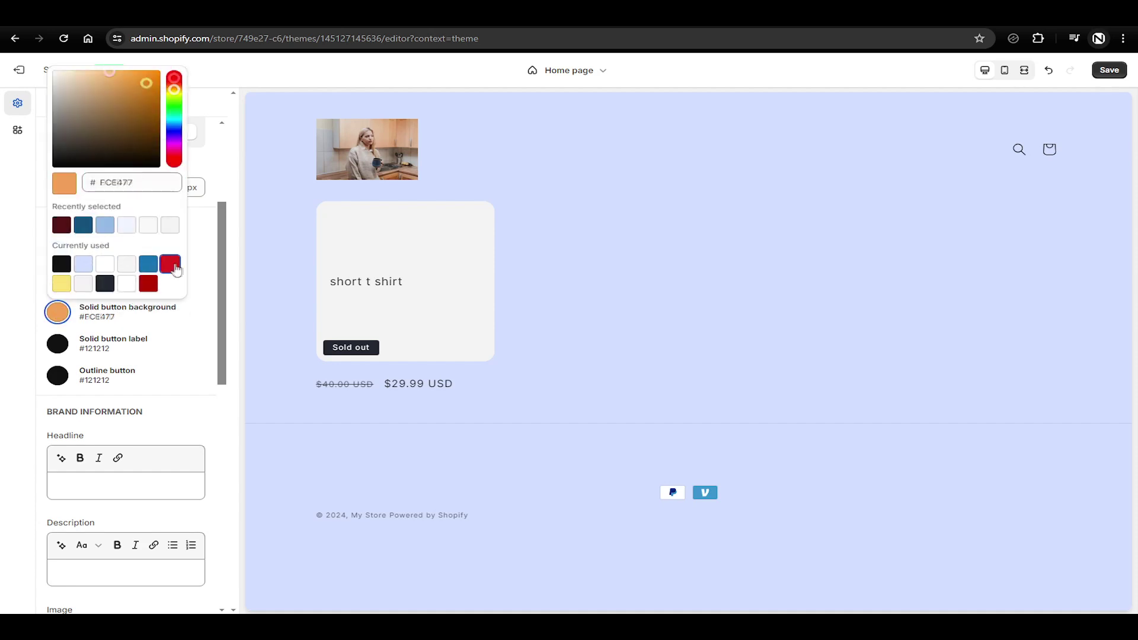
{"action": "left_click", "coordinate": [62, 283]}
{"action": "left_click", "coordinate": [202, 314]}
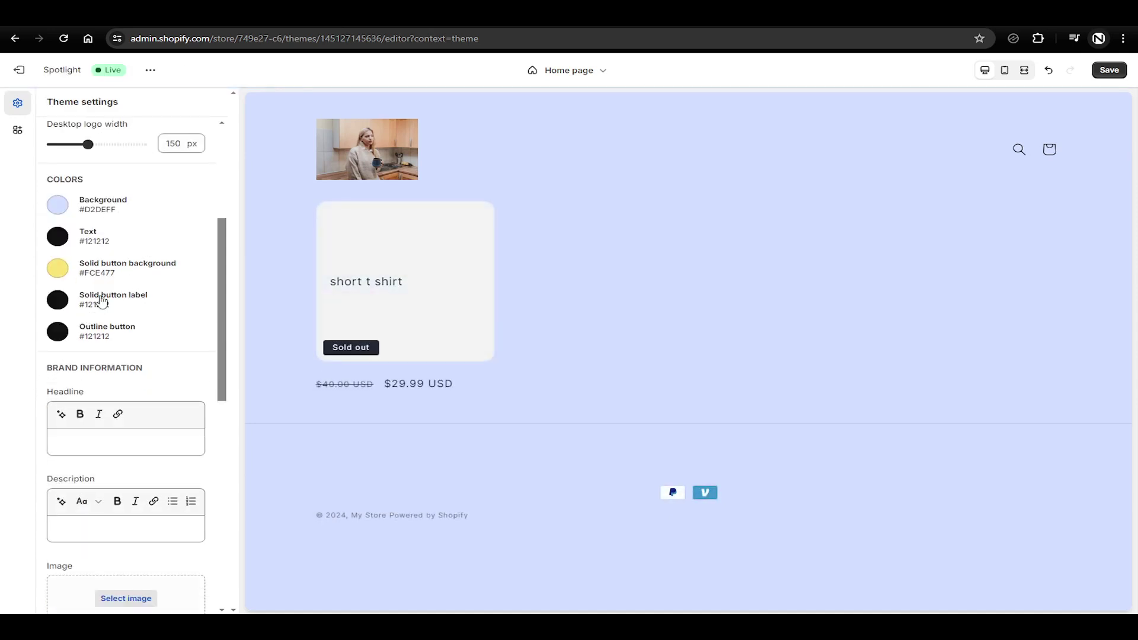
Look over the outline button color, brand information and social media sections of the theme settings.
{"action": "left_click", "coordinate": [58, 331]}
{"action": "left_click_drag", "start_coordinate": [219, 332], "coordinate": [198, 543]}
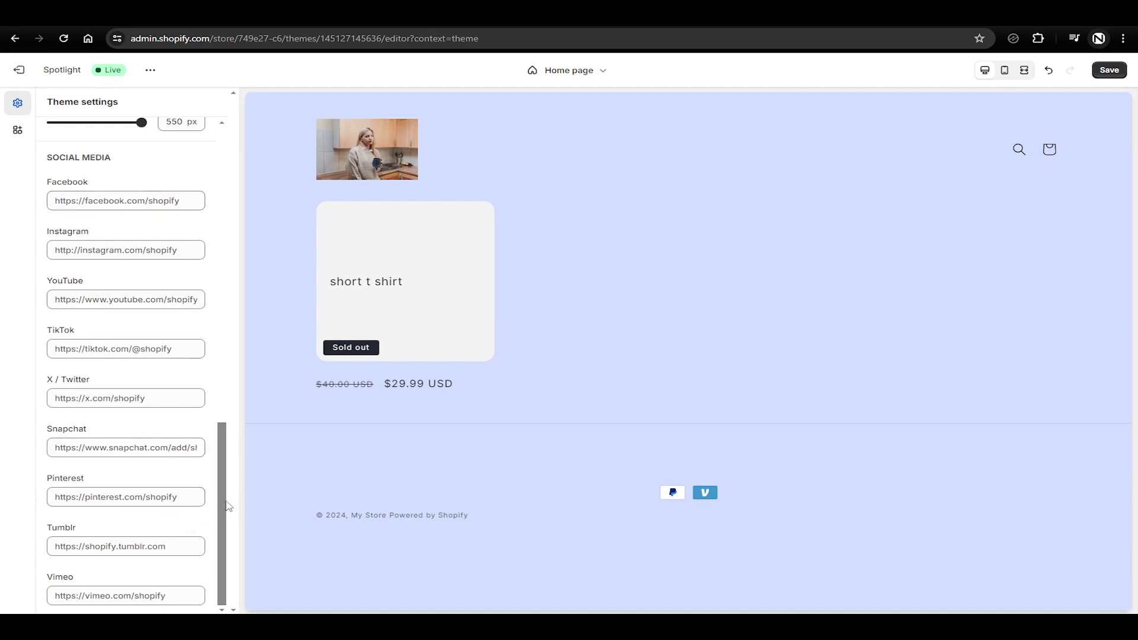
{"action": "scroll", "coordinate": [225, 498], "scroll_direction": "up", "scroll_amount": 2}
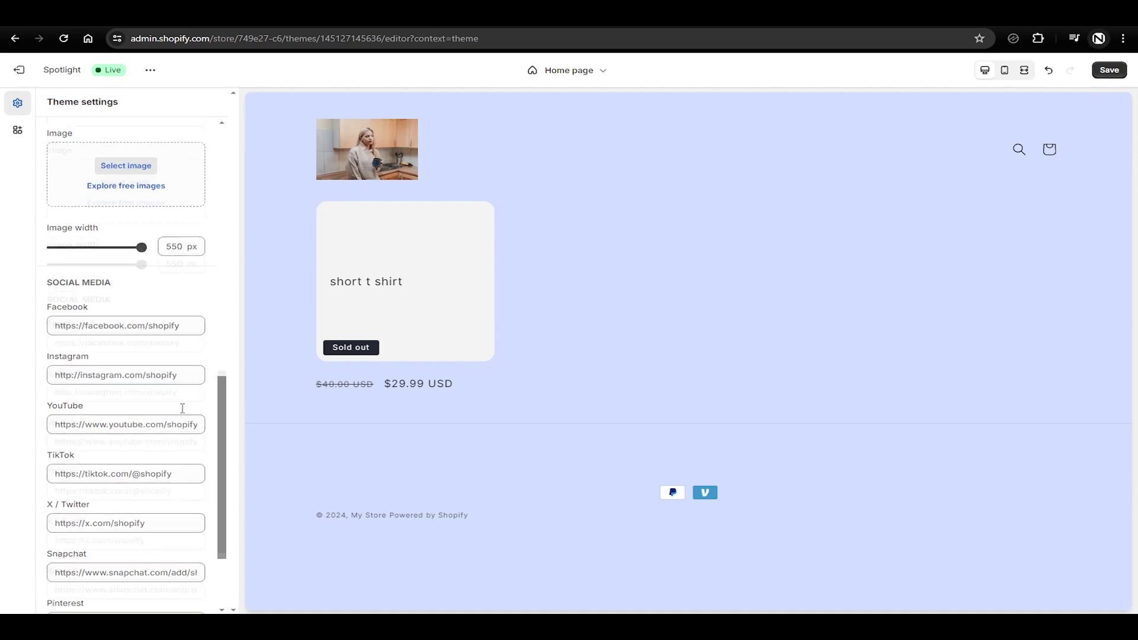
{"action": "scroll", "coordinate": [145, 421], "scroll_direction": "down", "scroll_amount": 1}
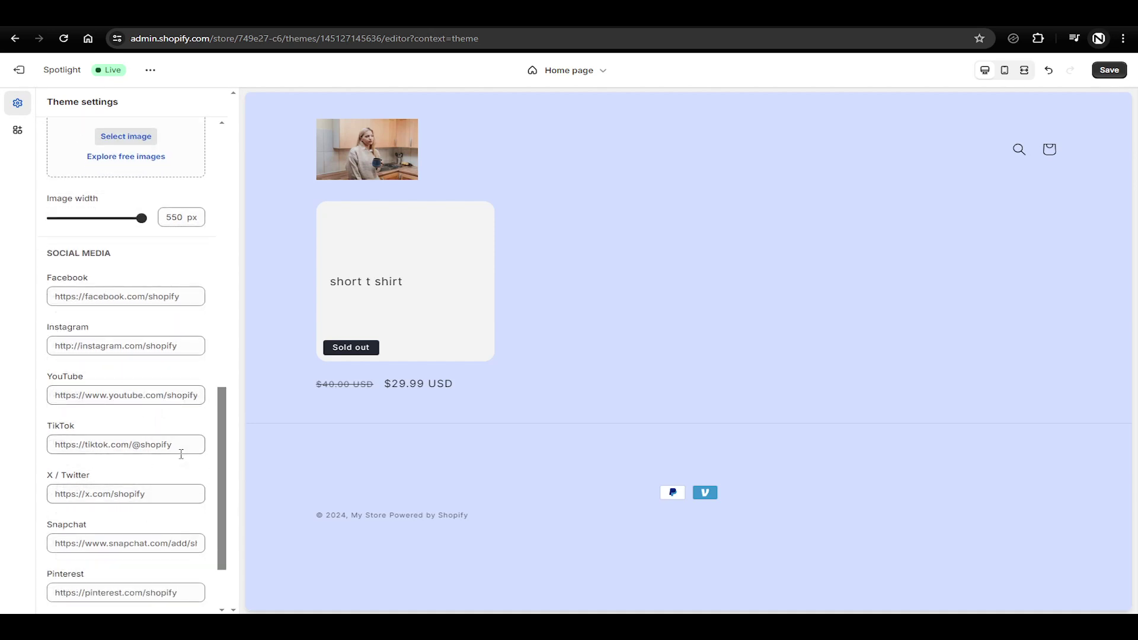
{"action": "scroll", "coordinate": [193, 367], "scroll_direction": "up", "scroll_amount": 8}
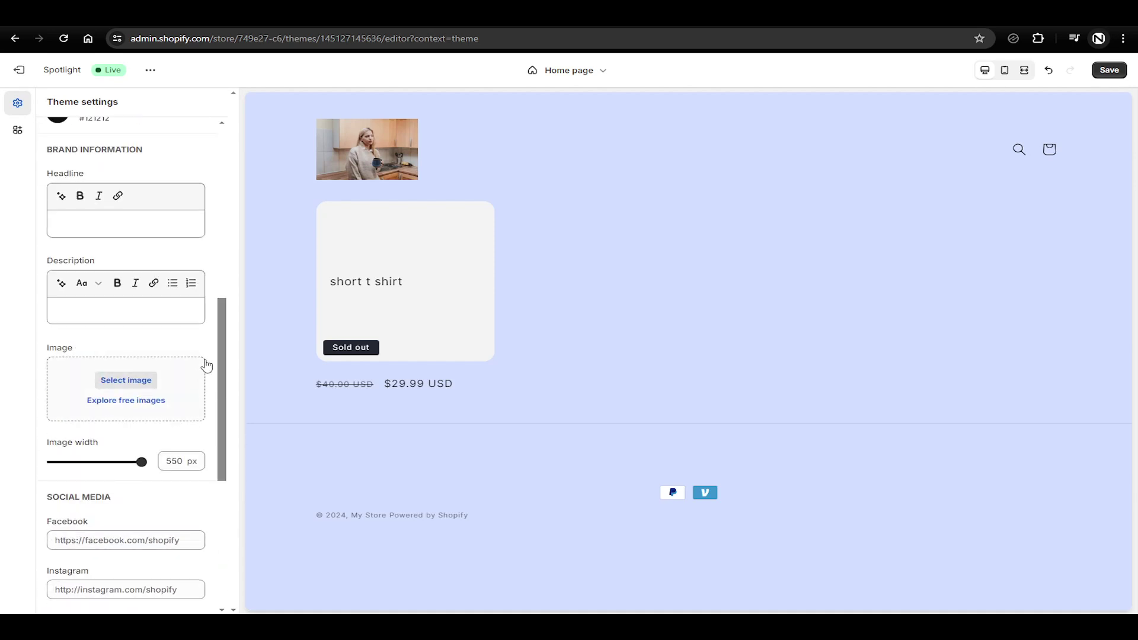
{"action": "scroll", "coordinate": [206, 363], "scroll_direction": "up", "scroll_amount": 5}
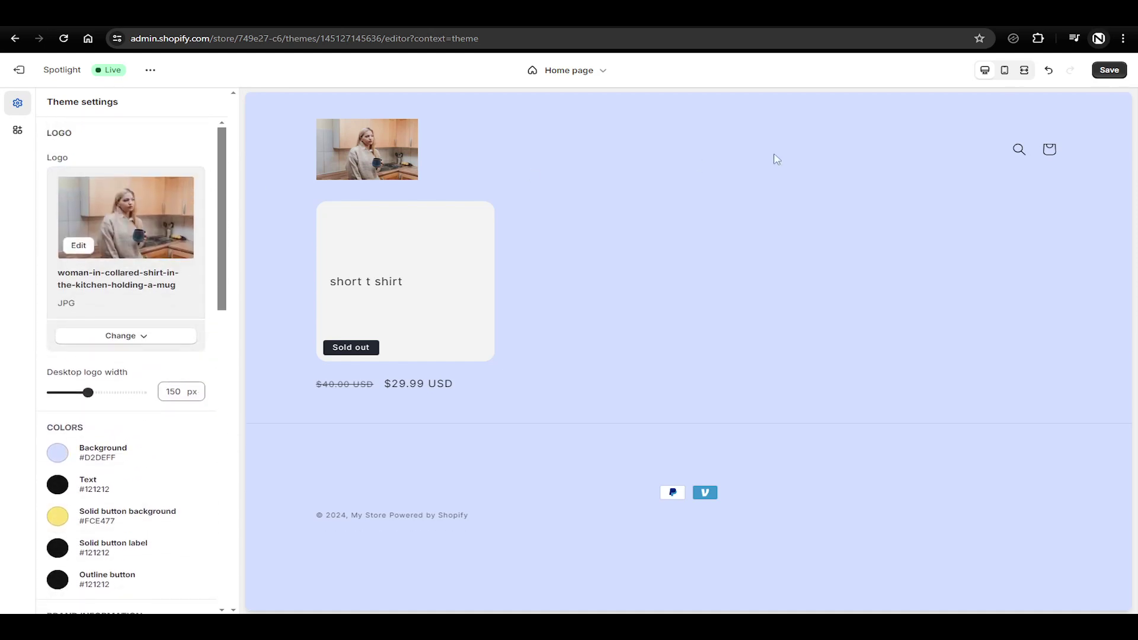
Save the Spotlight theme customizations and leave the theme editor.
{"action": "left_click", "coordinate": [1109, 70]}
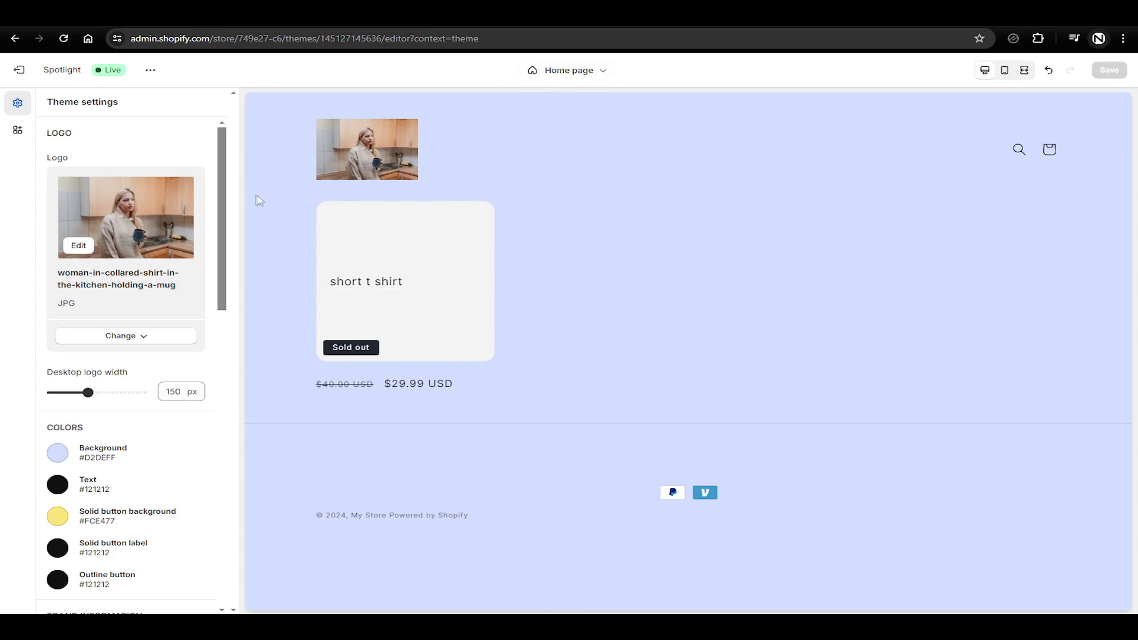
{"action": "left_click", "coordinate": [18, 70]}
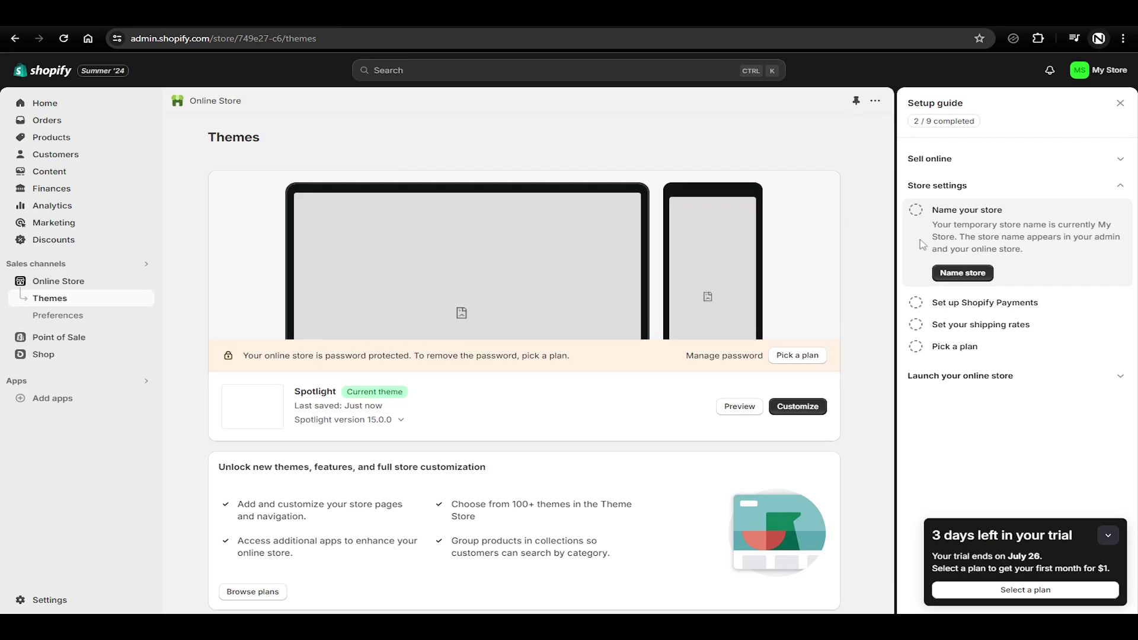
Look over the store name, phone and email fields from the setup guide, and close the guide and the store settings.
{"action": "left_click", "coordinate": [961, 273]}
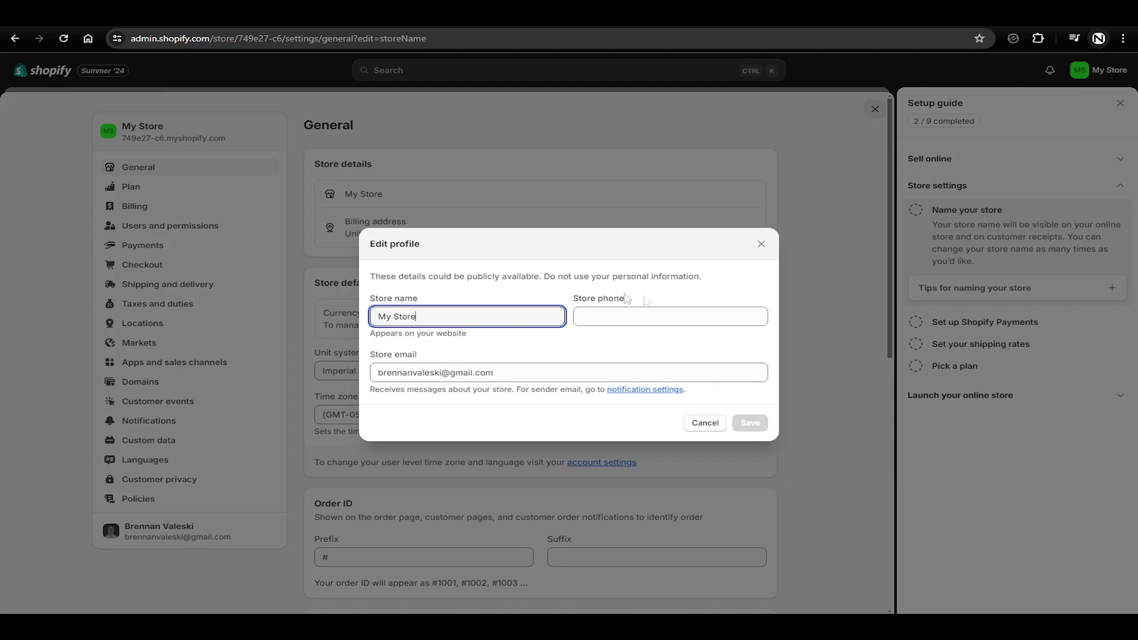
{"action": "left_click", "coordinate": [652, 307]}
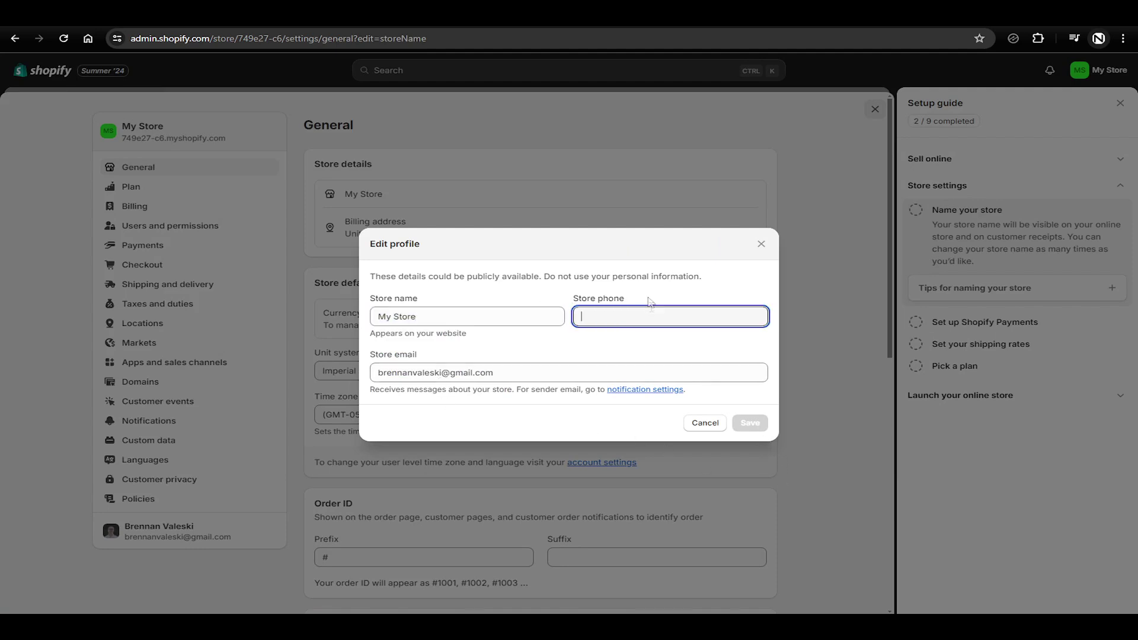
{"action": "left_click", "coordinate": [525, 309]}
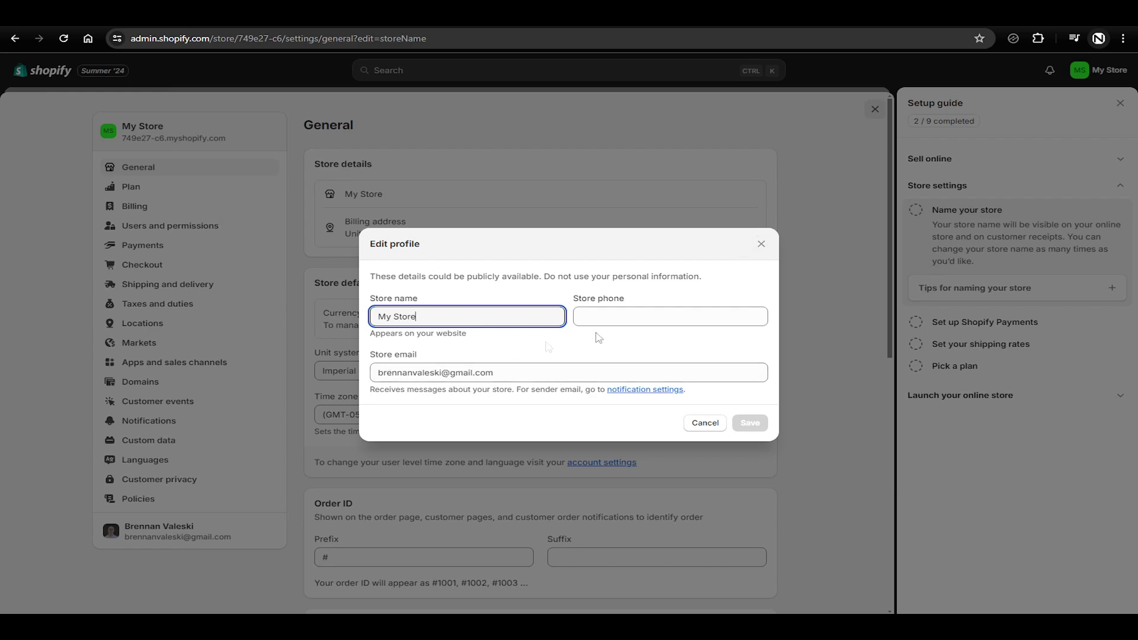
{"action": "left_click", "coordinate": [762, 244]}
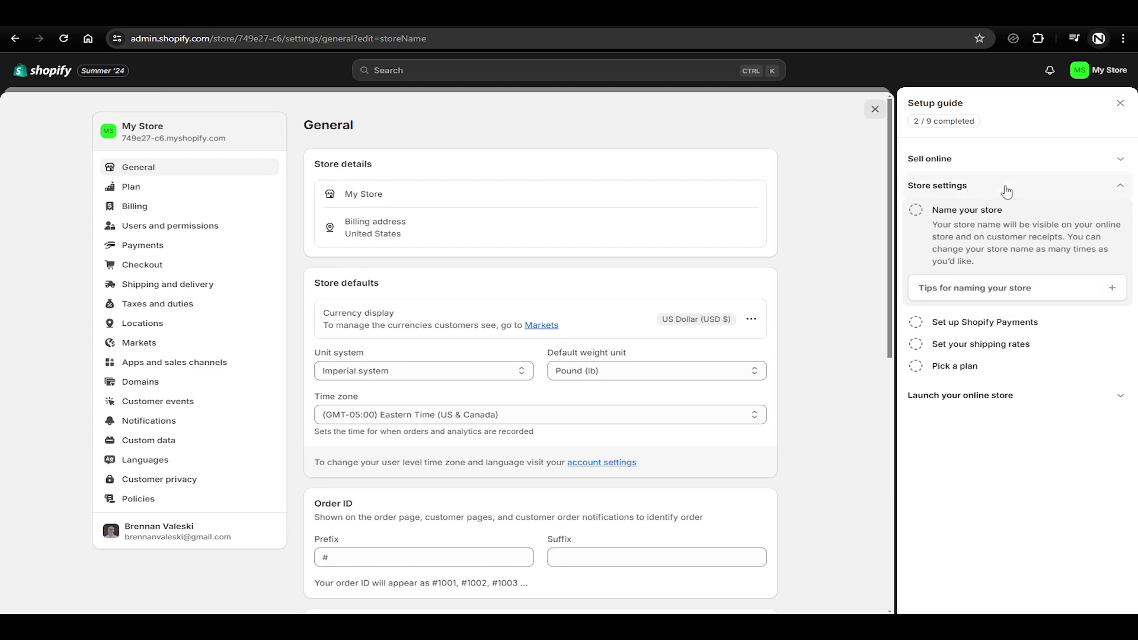
{"action": "left_click", "coordinate": [1120, 103]}
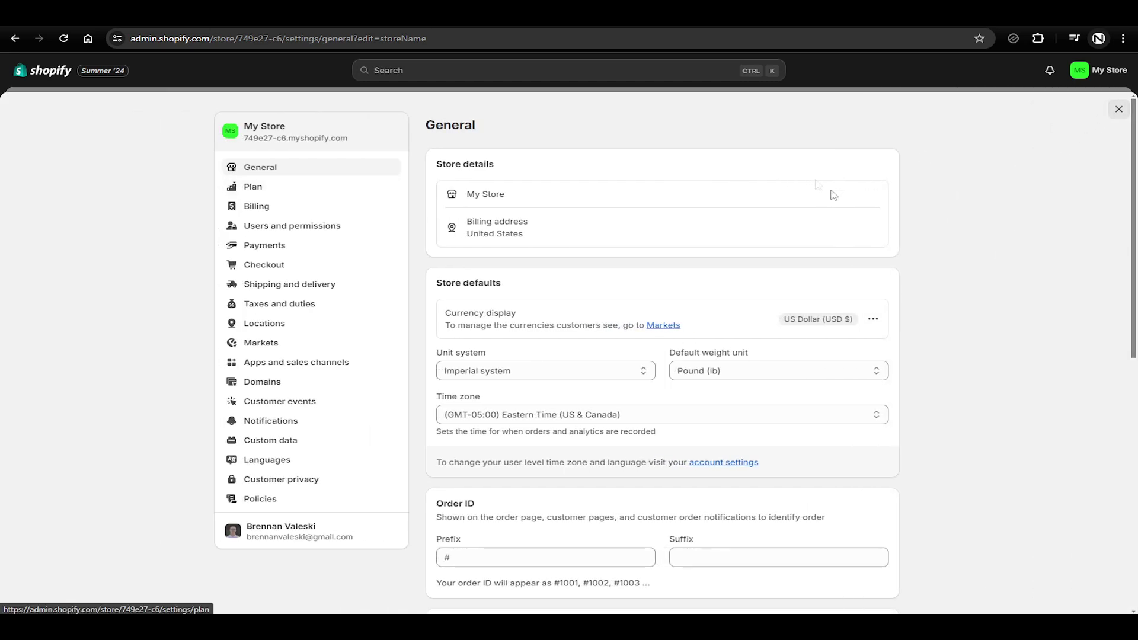
{"action": "left_click", "coordinate": [1118, 109]}
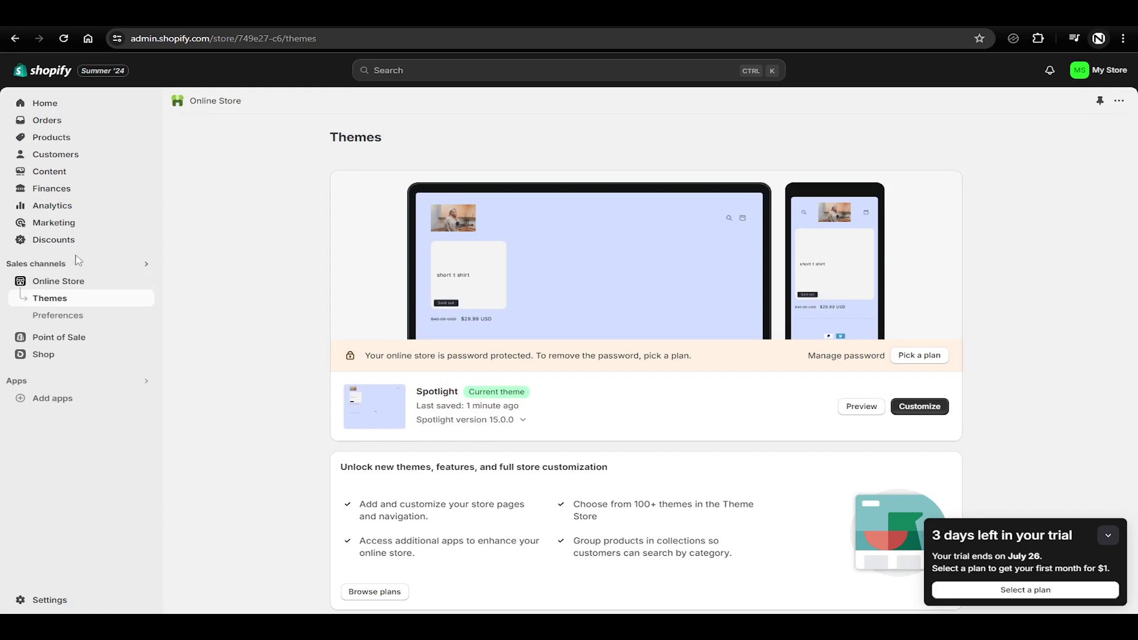
Open the short t shirt product and examine the unavailable inventory categories for its shop location.
{"action": "left_click", "coordinate": [47, 141]}
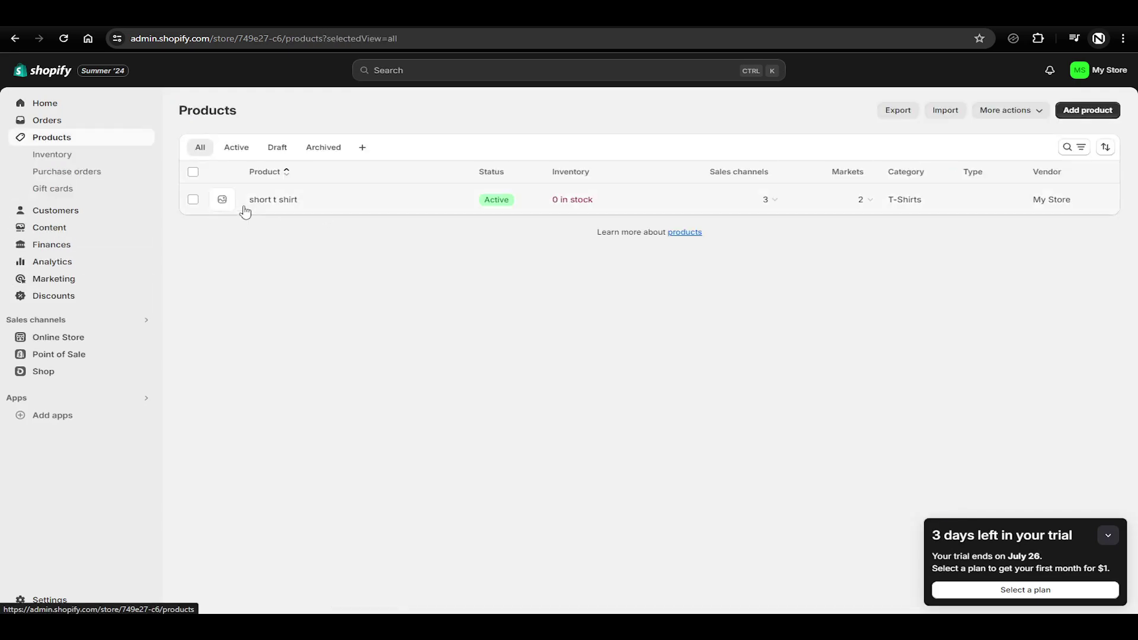
{"action": "left_click", "coordinate": [674, 200]}
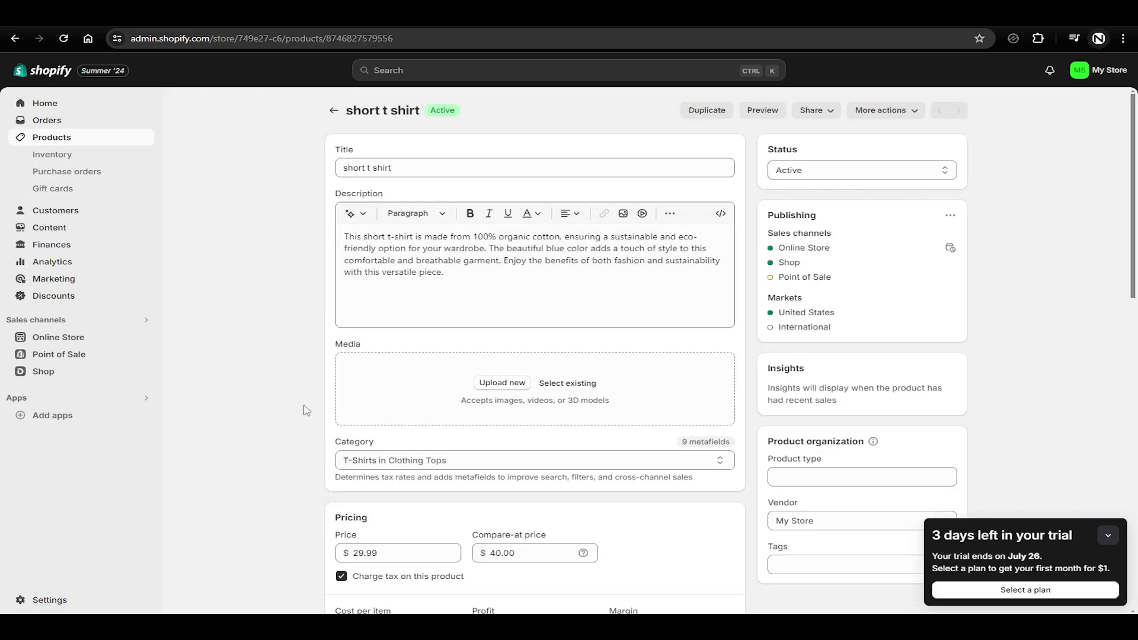
{"action": "scroll", "coordinate": [304, 403], "scroll_direction": "down", "scroll_amount": 8}
{"action": "scroll", "coordinate": [304, 404], "scroll_direction": "down", "scroll_amount": 3}
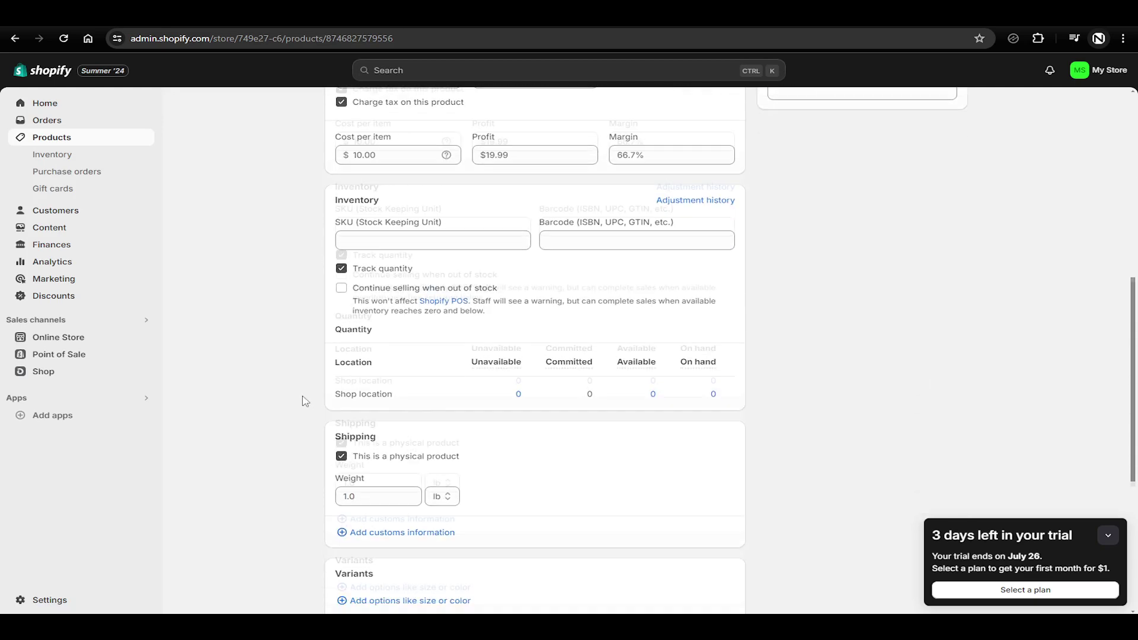
{"action": "left_click", "coordinate": [519, 265]}
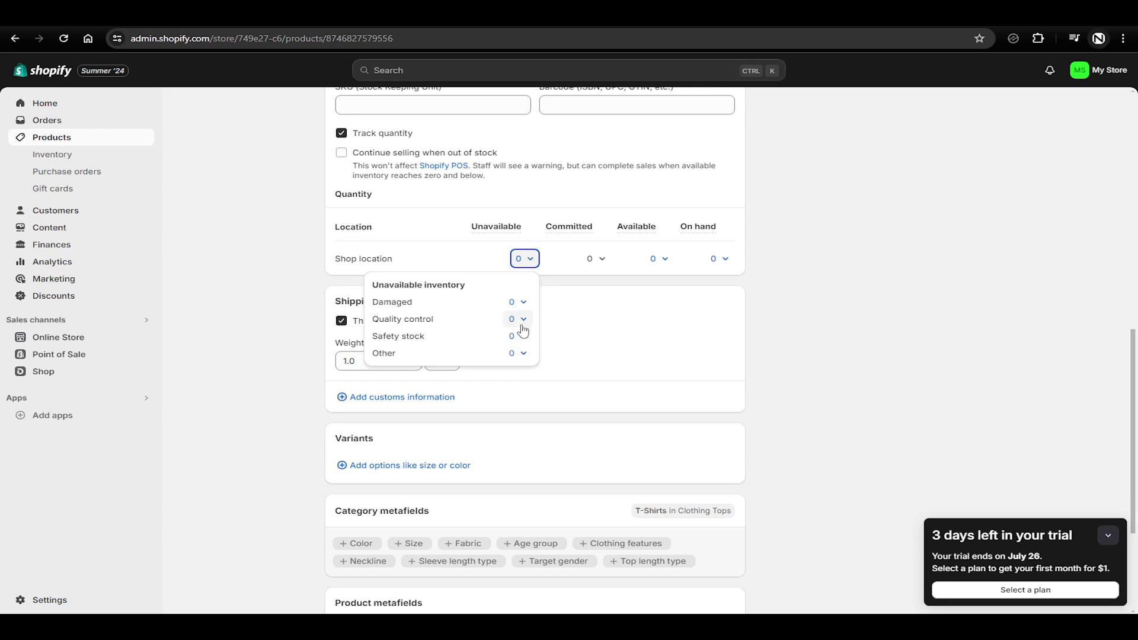
{"action": "left_click", "coordinate": [588, 302]}
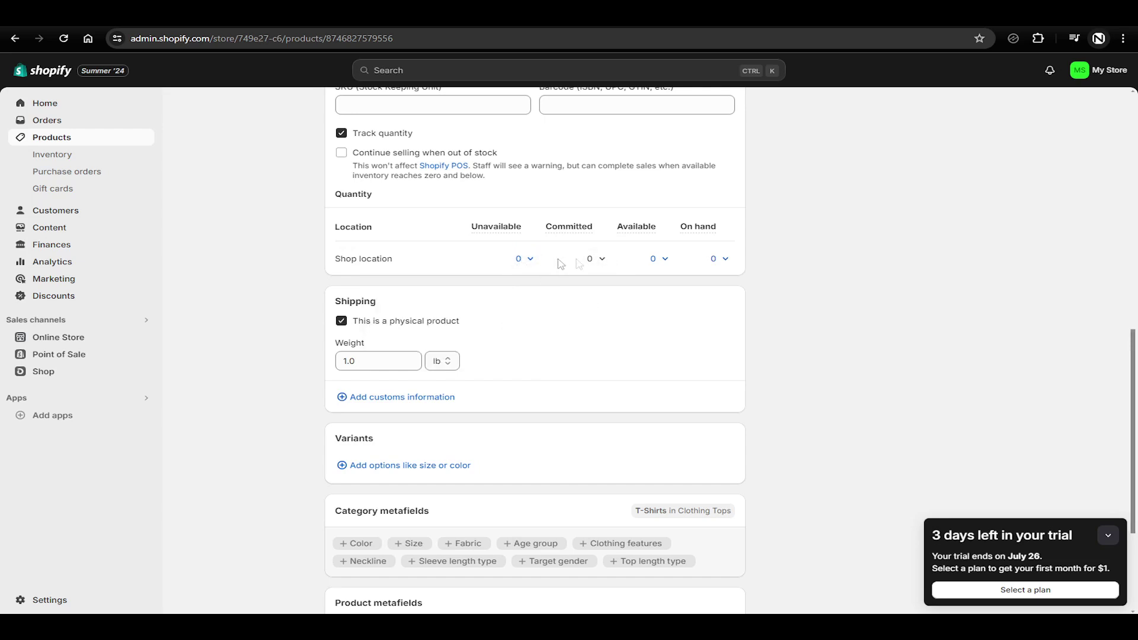
Set the short t shirt's available quantity at the shop location to 7 and return to the product list.
{"action": "left_click", "coordinate": [655, 259]}
{"action": "left_click", "coordinate": [596, 288]}
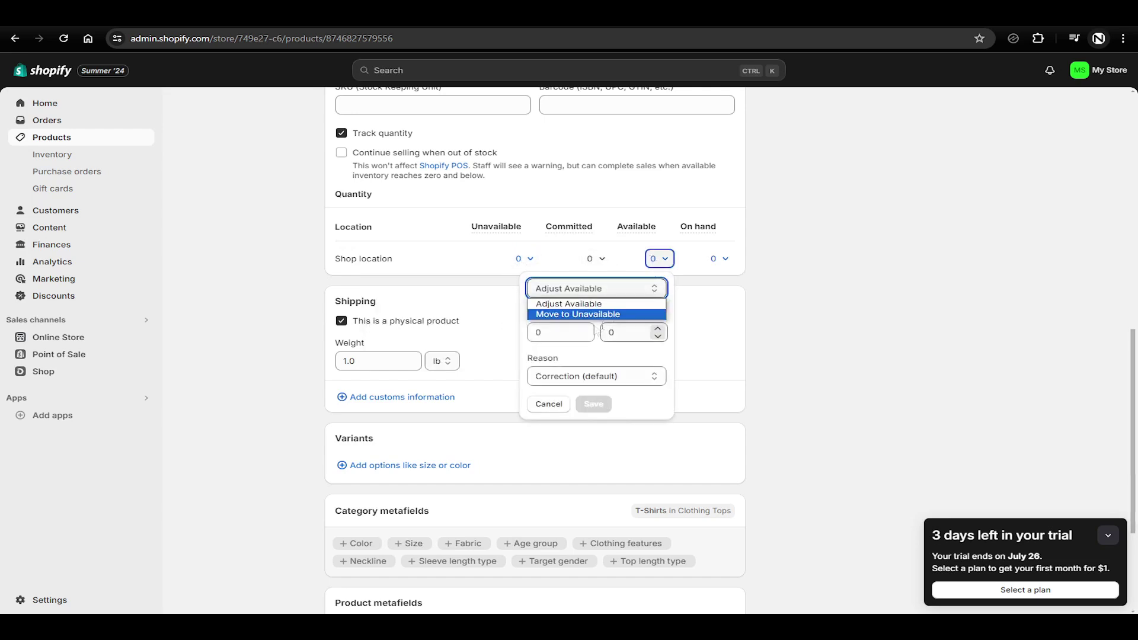
{"action": "left_click", "coordinate": [553, 333]}
{"action": "type", "text": "1"}
{"action": "left_click", "coordinate": [635, 331]}
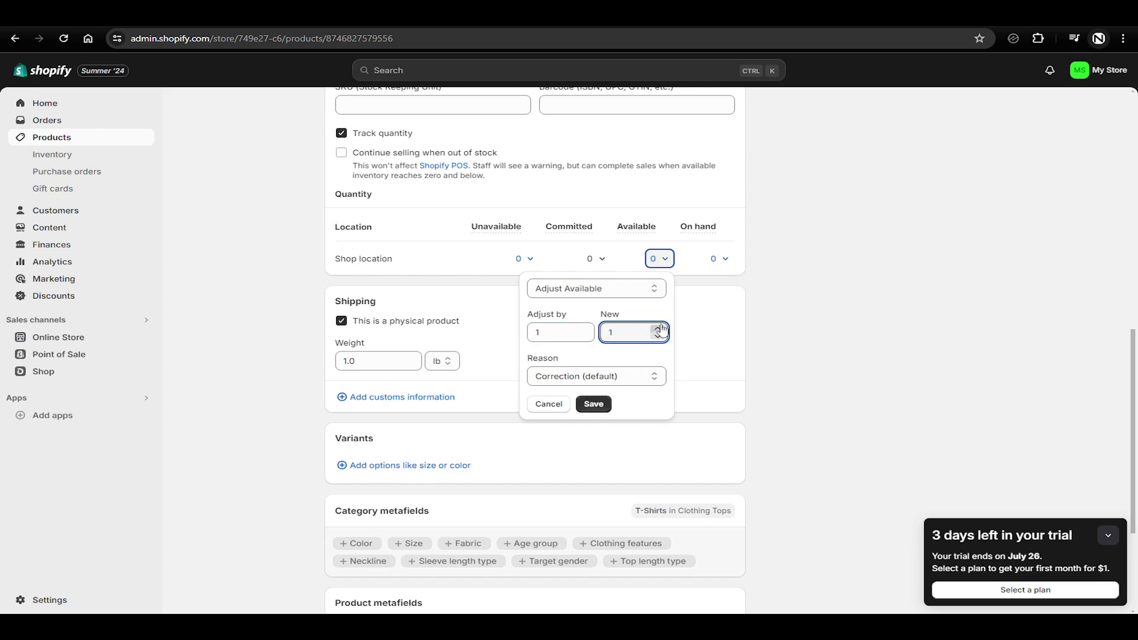
{"action": "left_click", "coordinate": [594, 405]}
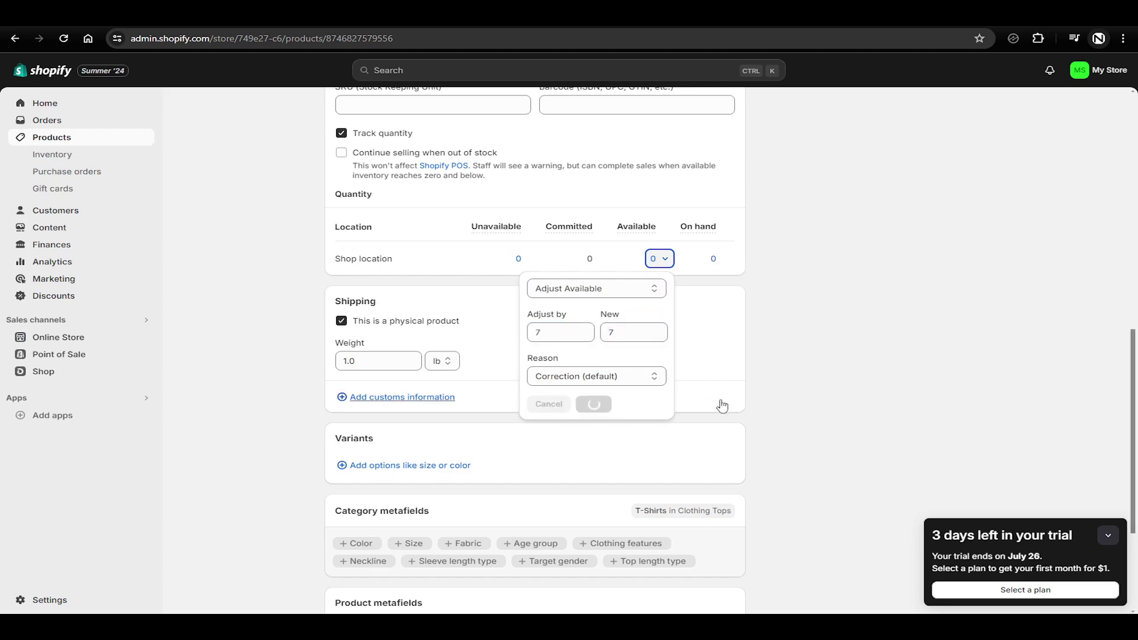
{"action": "scroll", "coordinate": [788, 453], "scroll_direction": "up", "scroll_amount": 10}
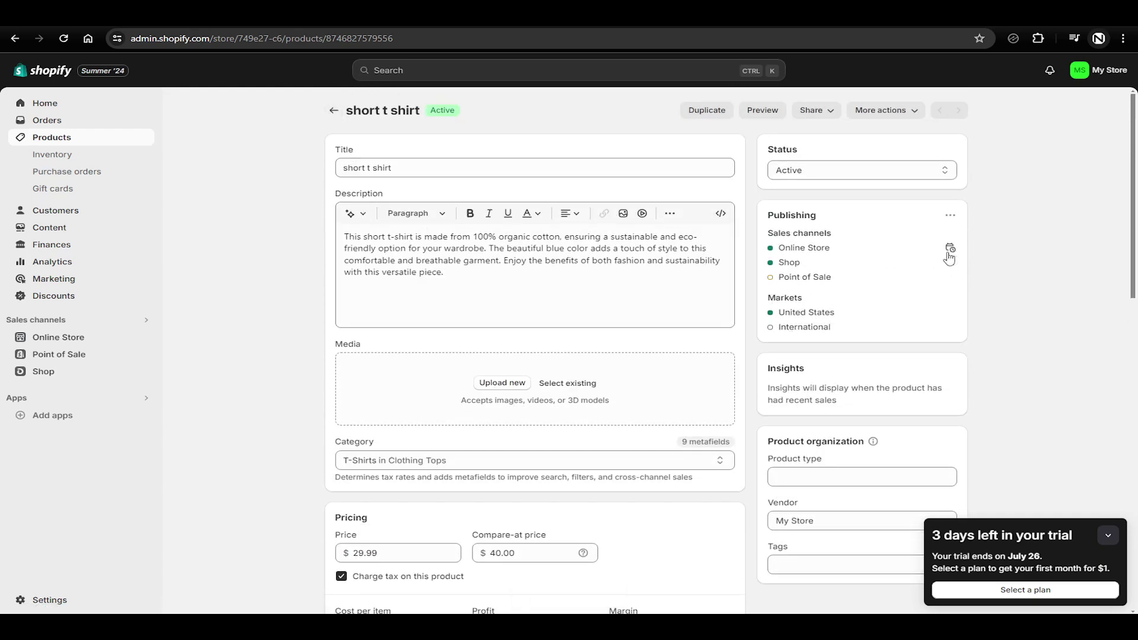
{"action": "left_click", "coordinate": [334, 111]}
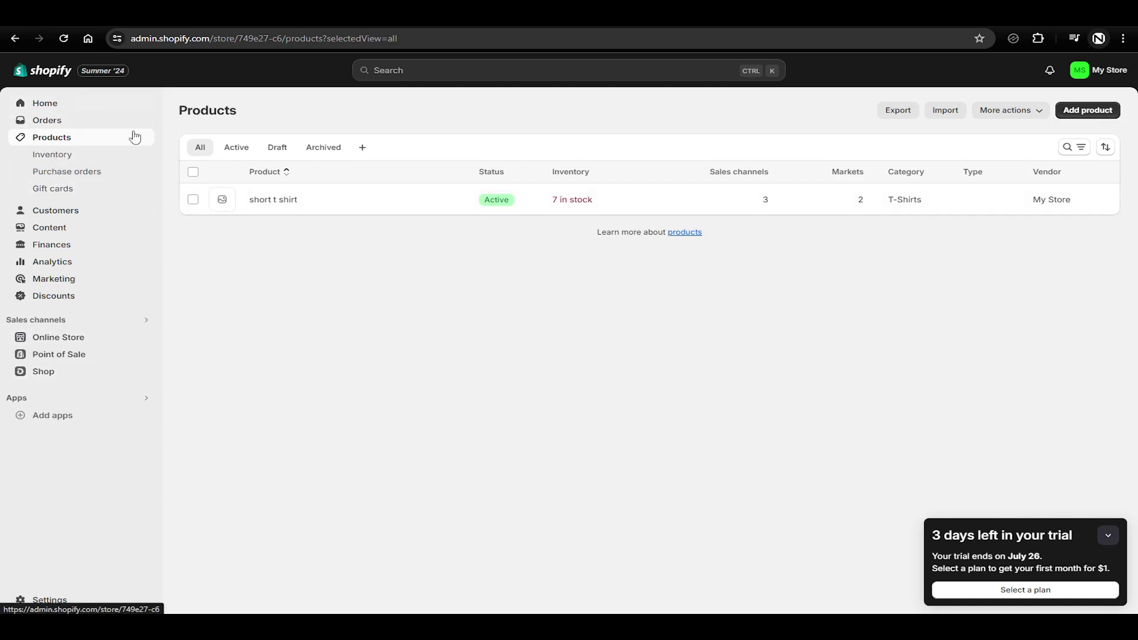
View the live online store, open the short t shirt's product page and add one to the cart.
{"action": "left_click", "coordinate": [153, 336]}
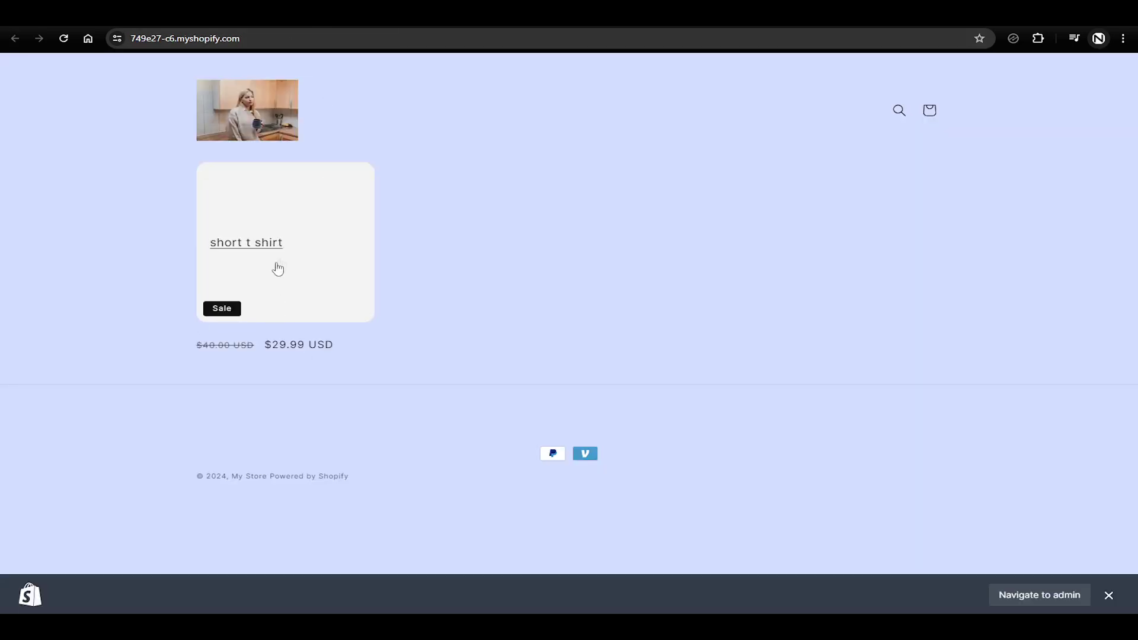
{"action": "left_click", "coordinate": [277, 265]}
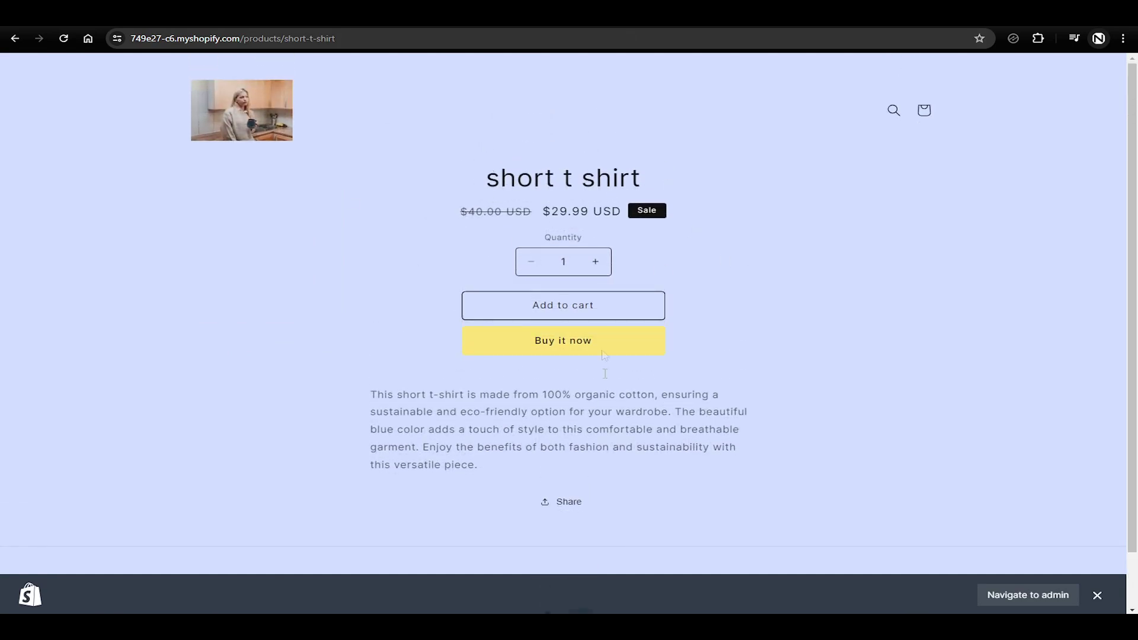
{"action": "left_click", "coordinate": [597, 317]}
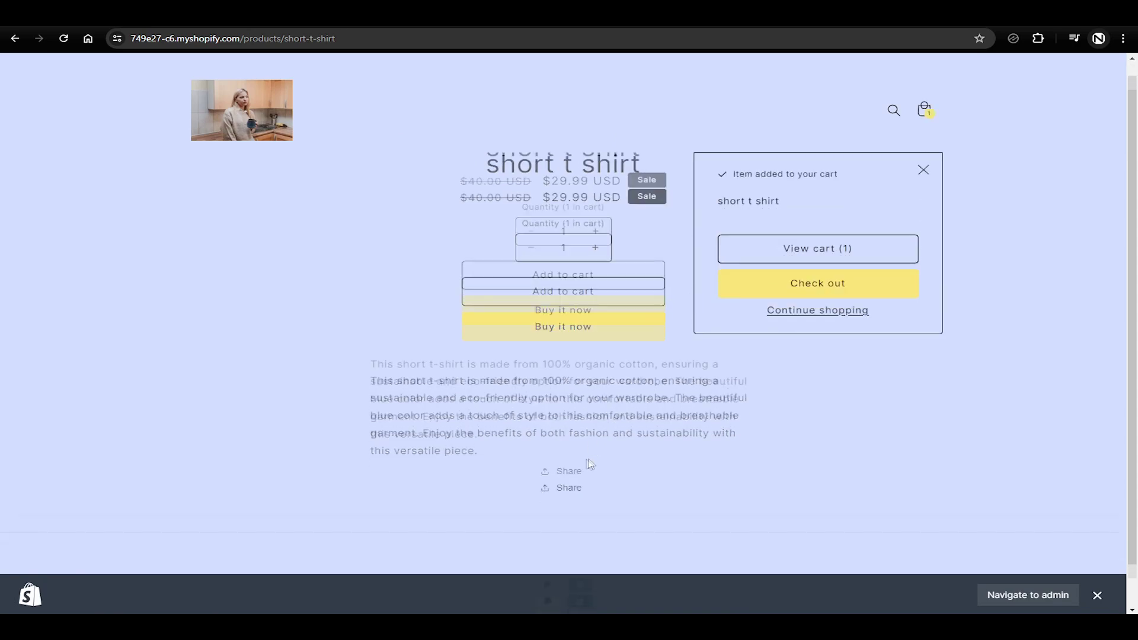
Review the storefront cart page, go back to the product page and close the storefront to return to the admin.
{"action": "left_click", "coordinate": [770, 250]}
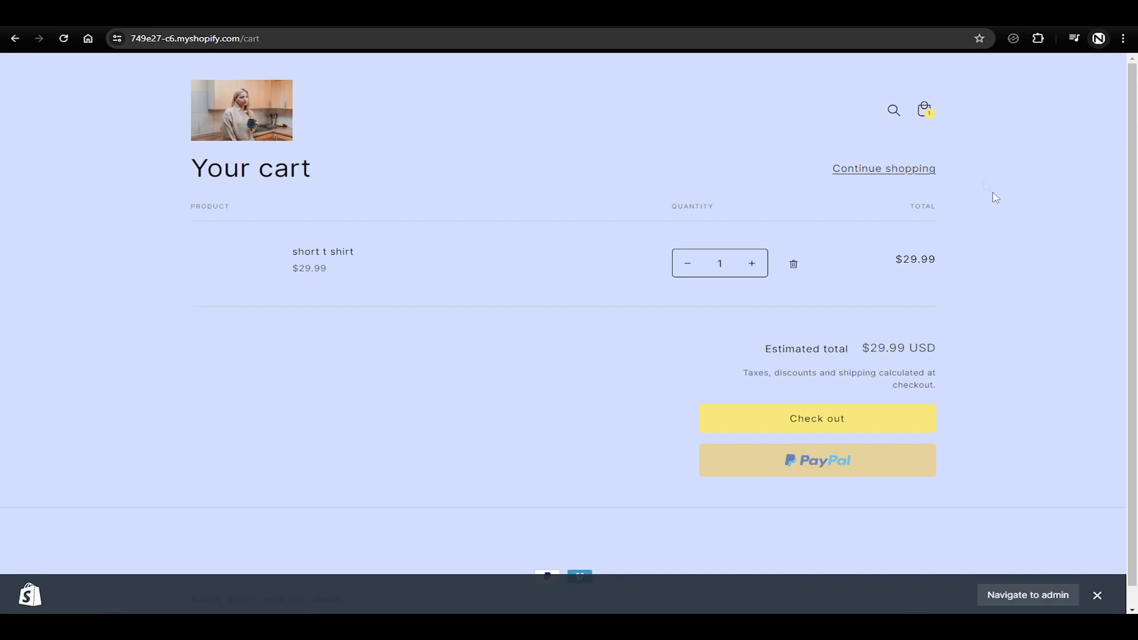
{"action": "left_click", "coordinate": [922, 110]}
{"action": "left_click", "coordinate": [15, 38]}
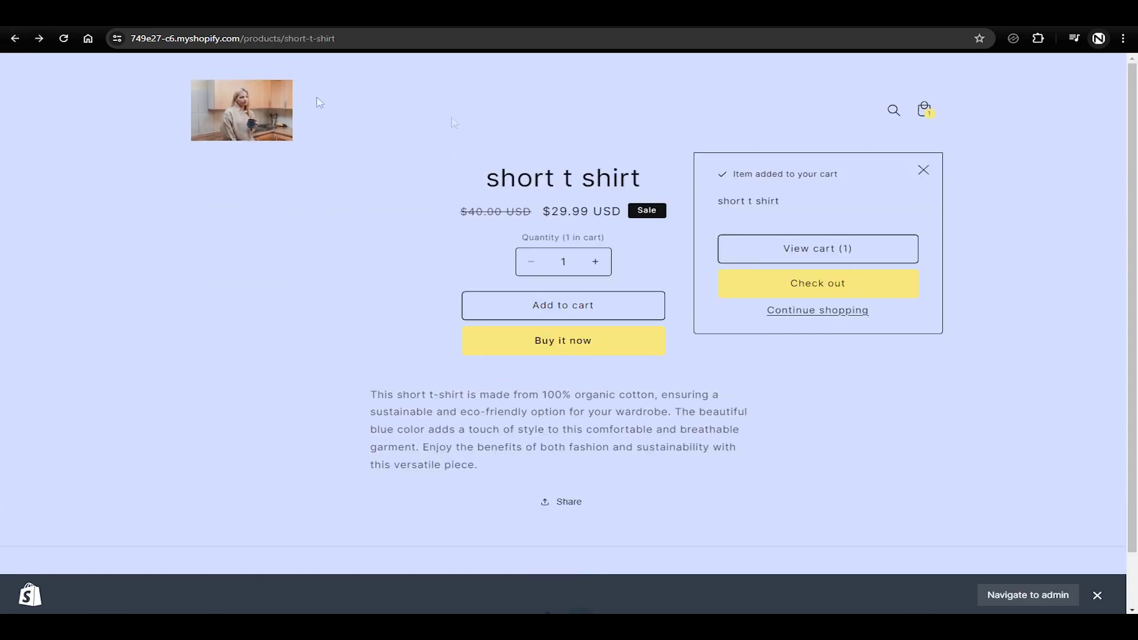
{"action": "left_click", "coordinate": [923, 170]}
{"action": "key", "text": "ctrl+w"}
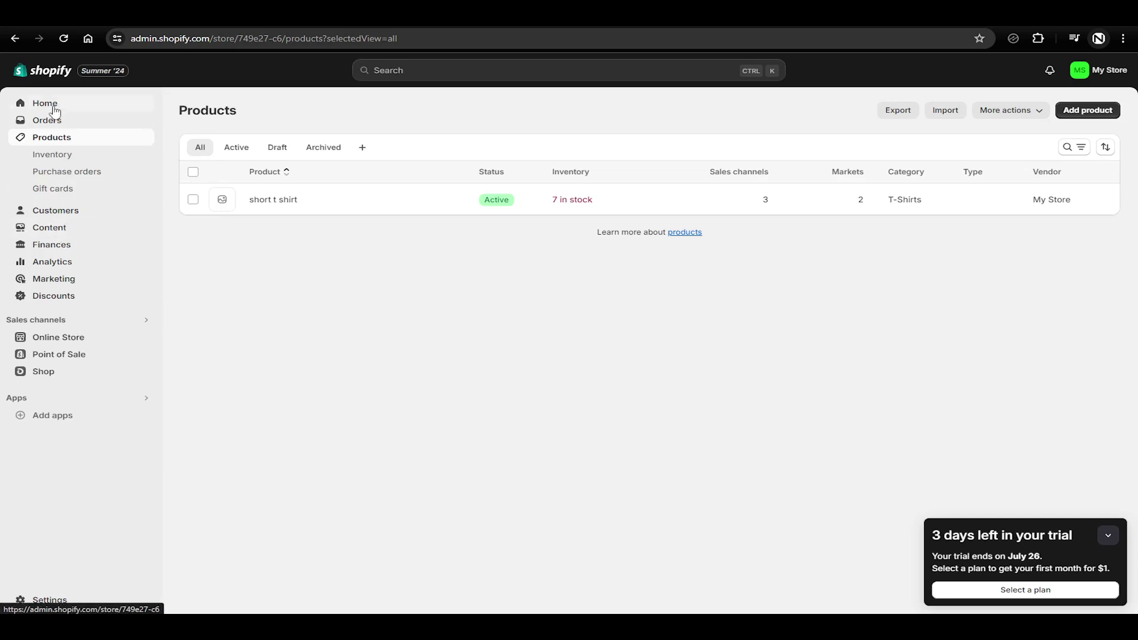
Look over the orders section, including its drafts, shipping labels and abandoned checkouts pages.
{"action": "left_click", "coordinate": [59, 126]}
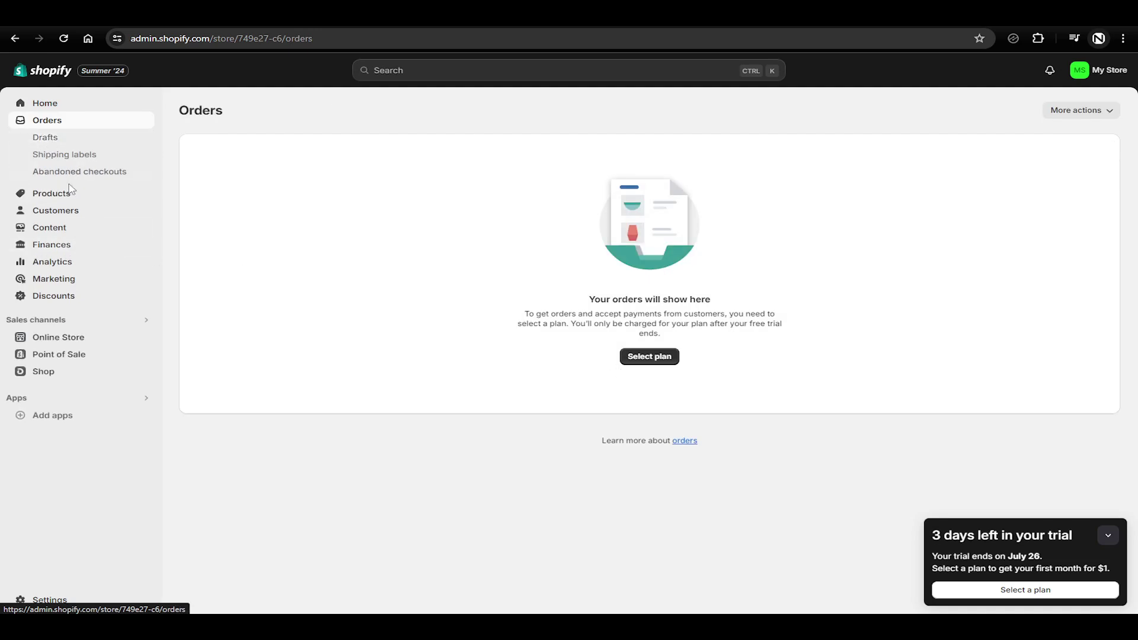
{"action": "left_click", "coordinate": [75, 143]}
{"action": "left_click", "coordinate": [77, 154]}
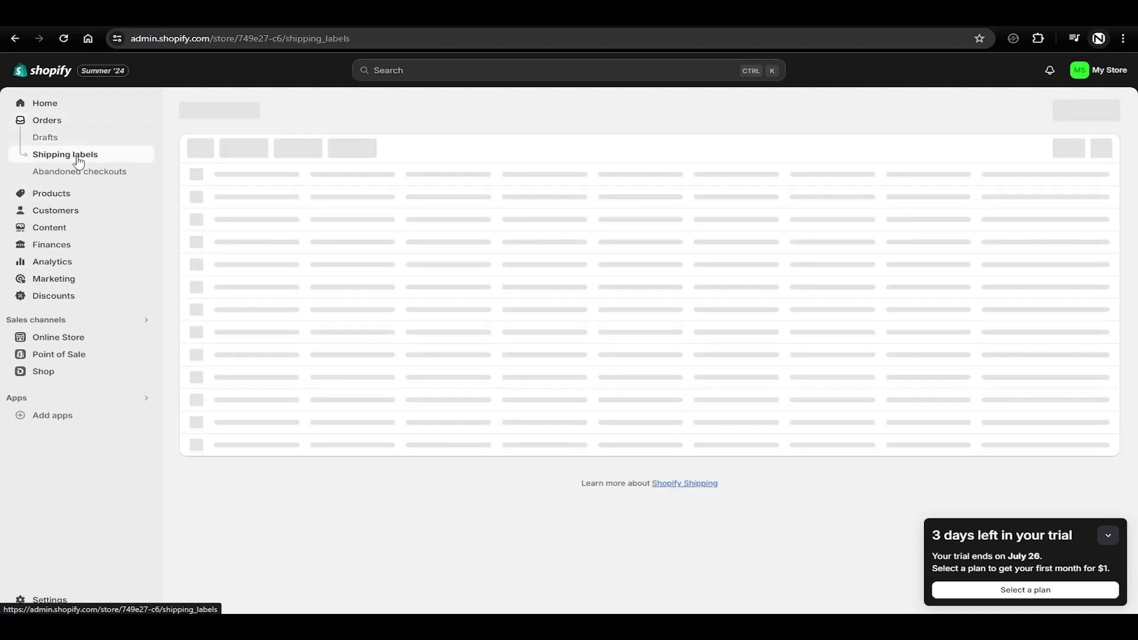
{"action": "left_click", "coordinate": [81, 171]}
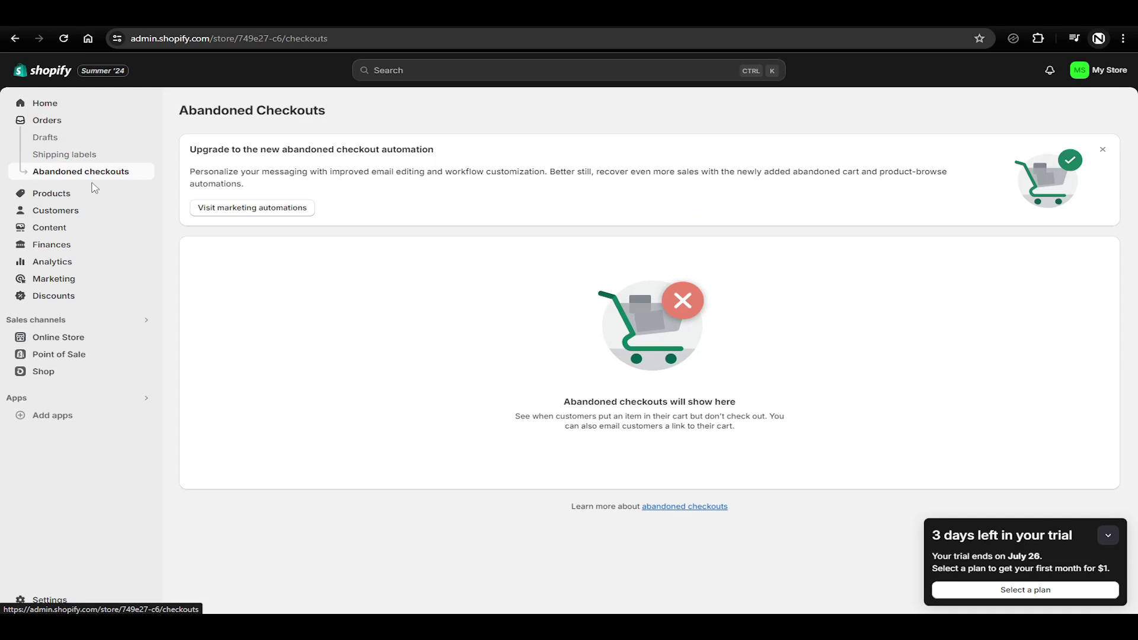
{"action": "left_click_drag", "start_coordinate": [202, 152], "coordinate": [329, 153]}
{"action": "left_click", "coordinate": [348, 152]}
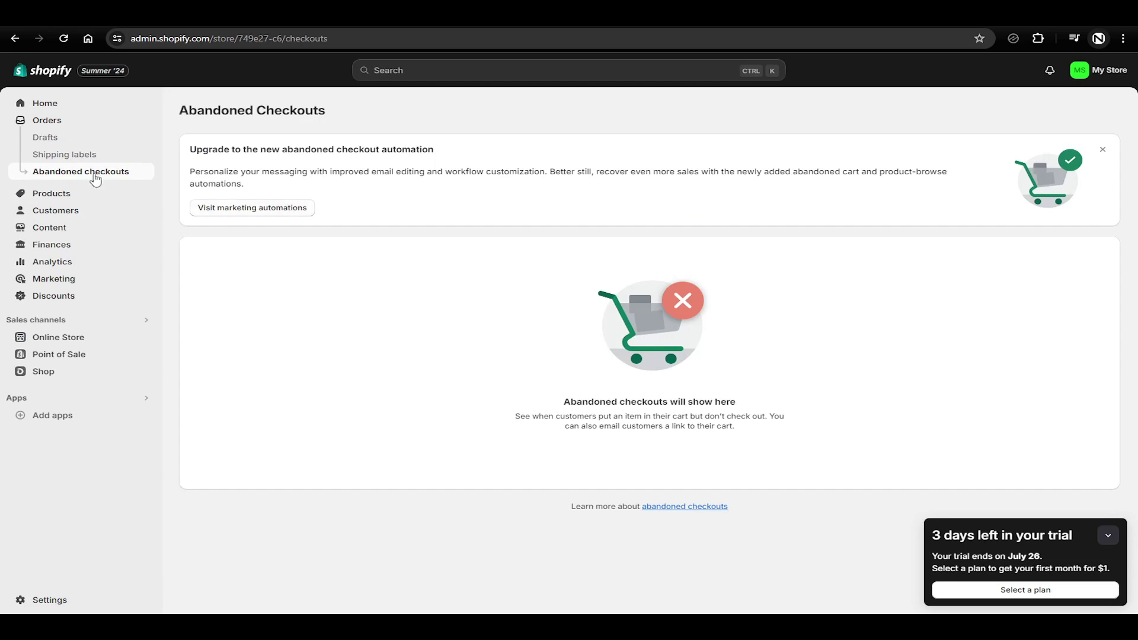
Look over the products section with its inventory, purchase orders and gift cards pages.
{"action": "left_click", "coordinate": [68, 200]}
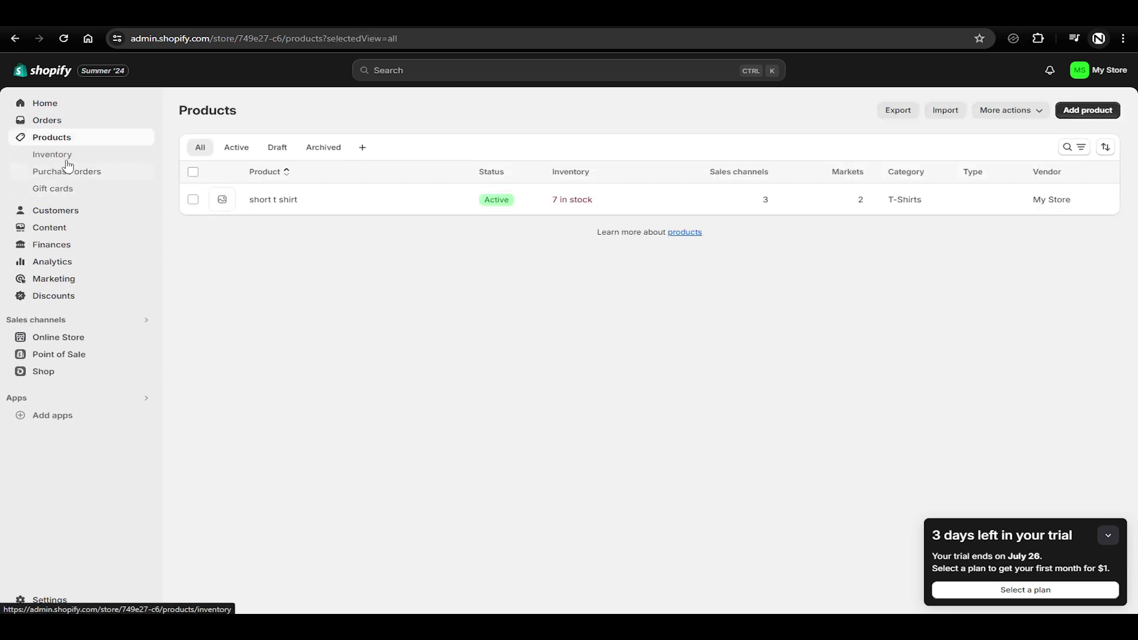
{"action": "left_click", "coordinate": [67, 160]}
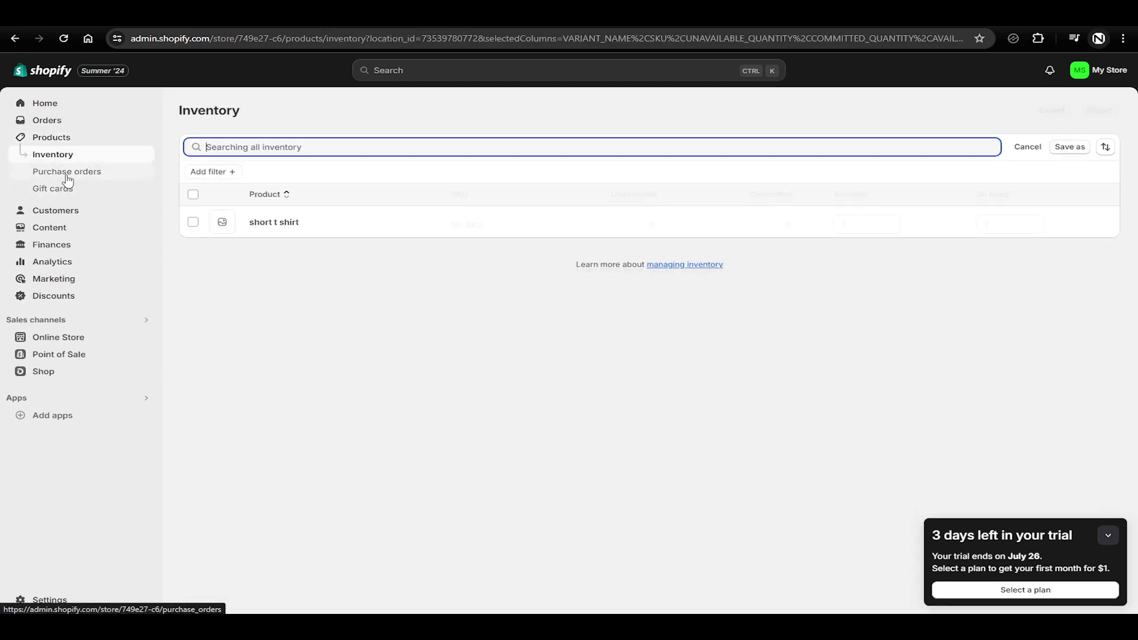
{"action": "left_click", "coordinate": [68, 173]}
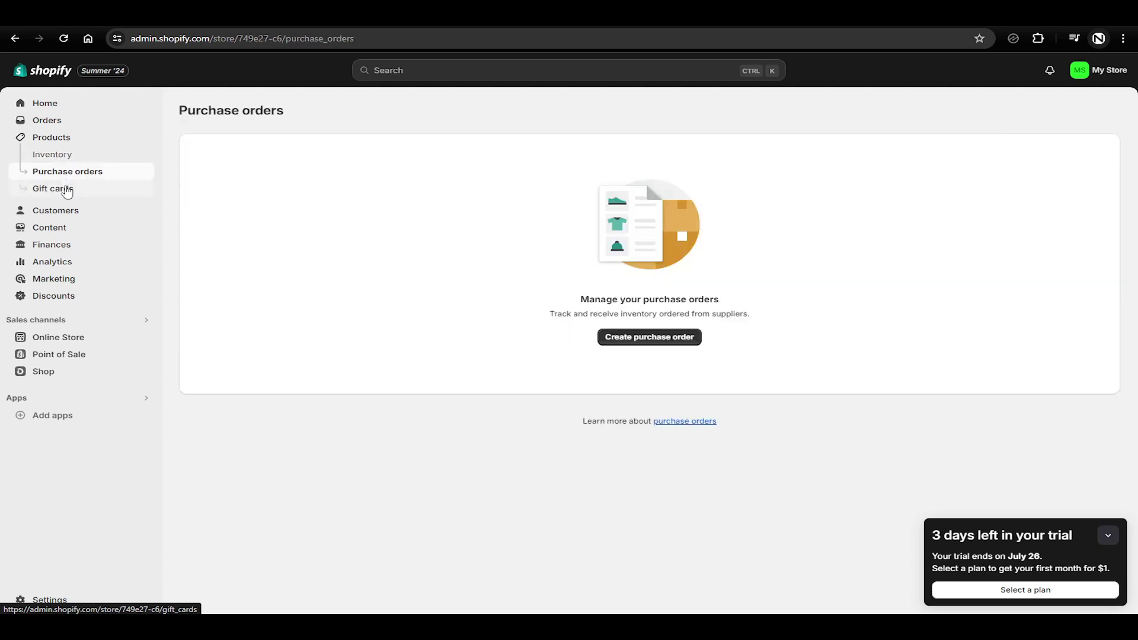
{"action": "left_click", "coordinate": [66, 189]}
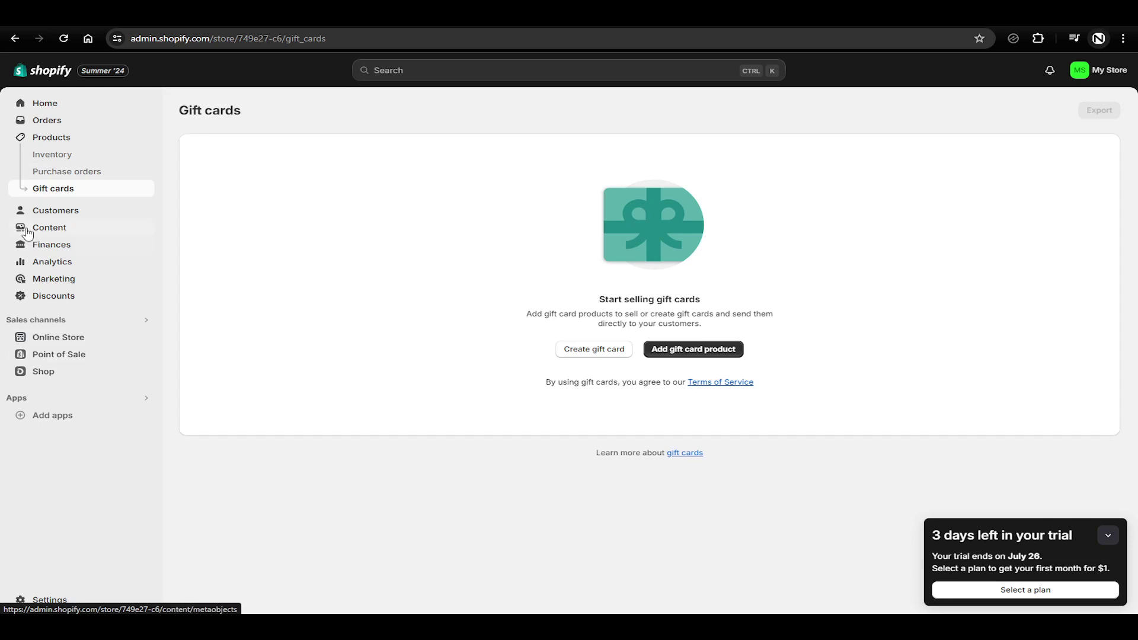
Look over the customers page and the content section's metaobjects and files.
{"action": "left_click", "coordinate": [83, 213]}
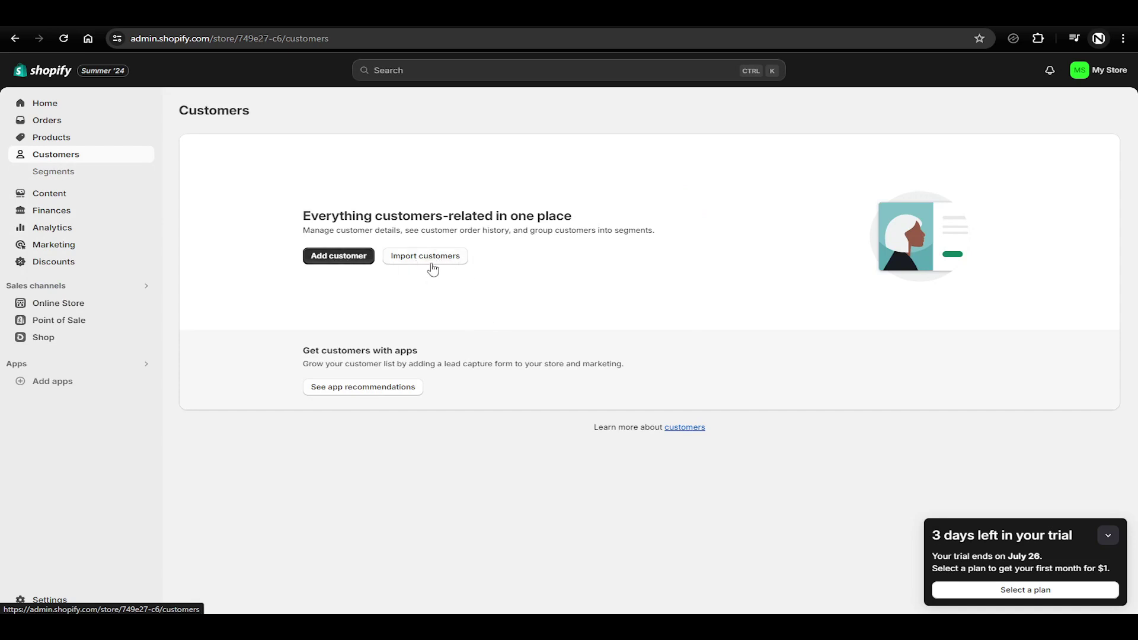
{"action": "left_click", "coordinate": [46, 199]}
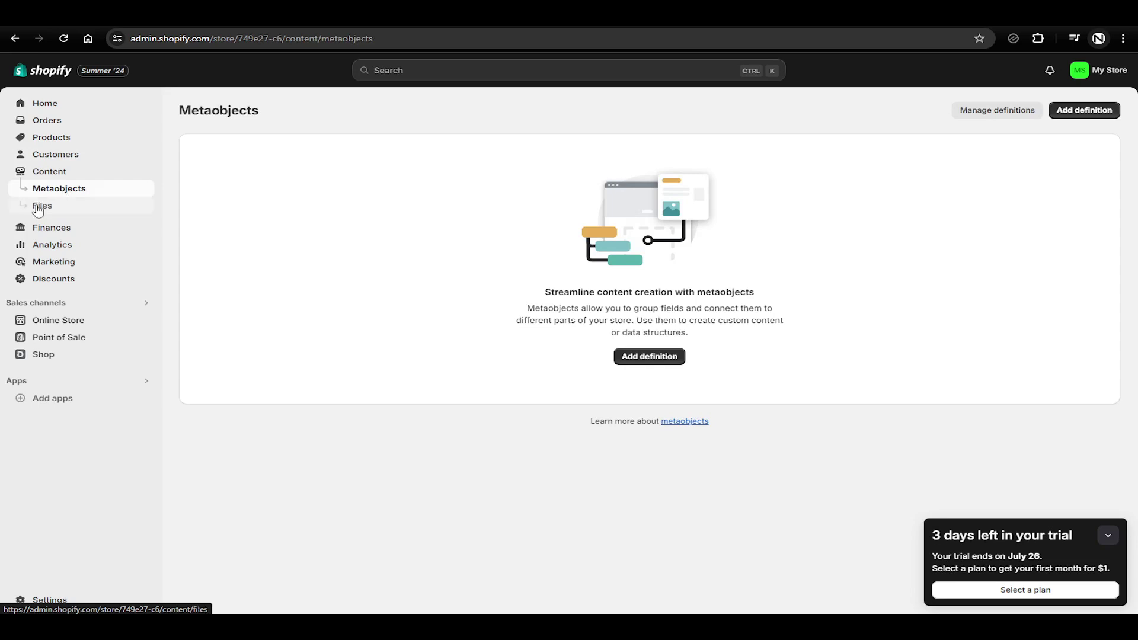
{"action": "left_click", "coordinate": [52, 202]}
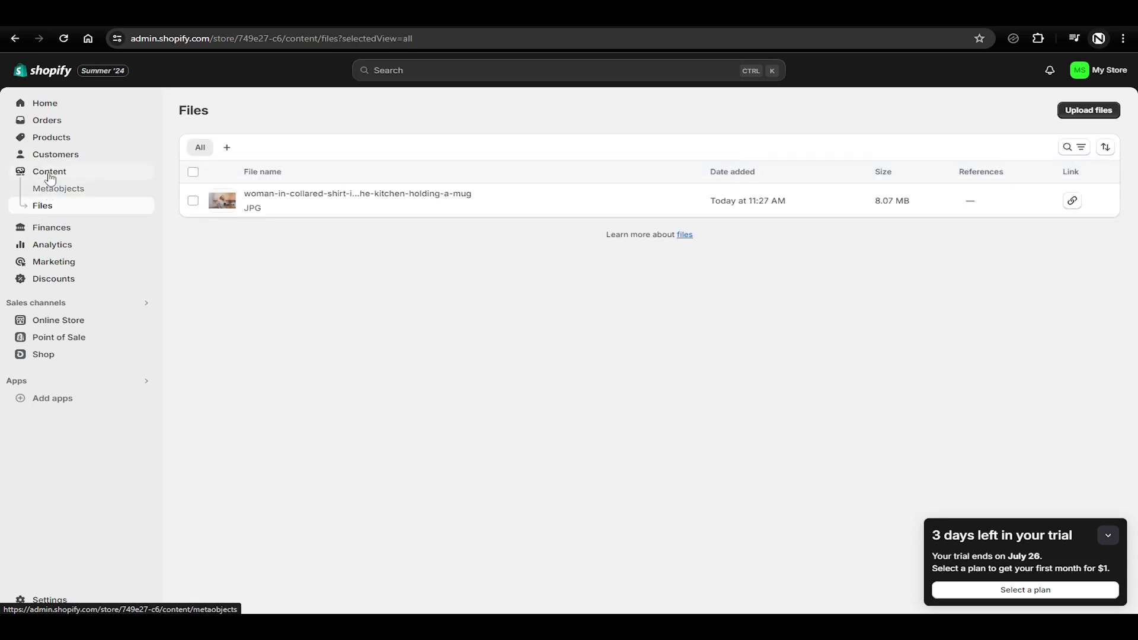
Look over the finances section, from its setup tasks down to the payout account, current bill and sales tax cards.
{"action": "left_click", "coordinate": [56, 232]}
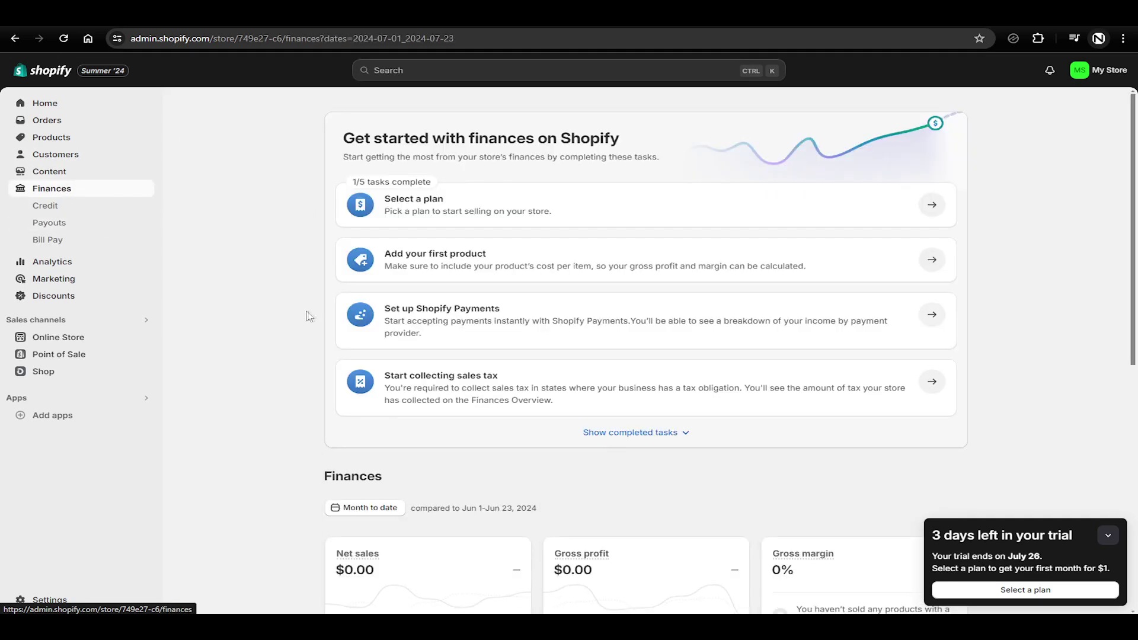
{"action": "scroll", "coordinate": [349, 283], "scroll_direction": "down", "scroll_amount": 6}
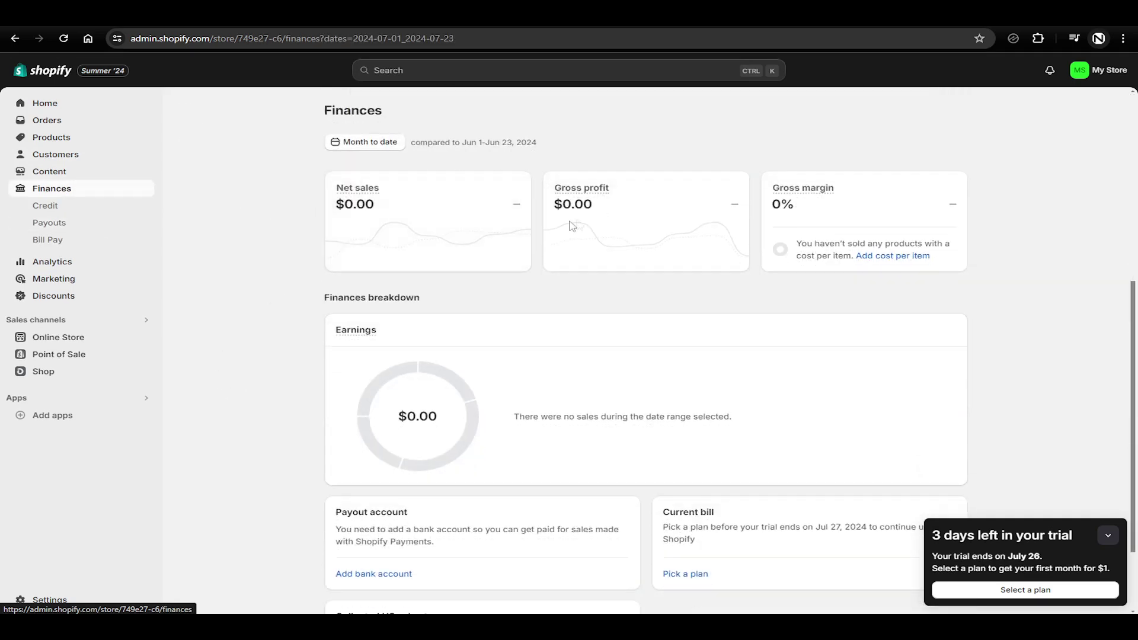
{"action": "scroll", "coordinate": [799, 356], "scroll_direction": "down", "scroll_amount": 2}
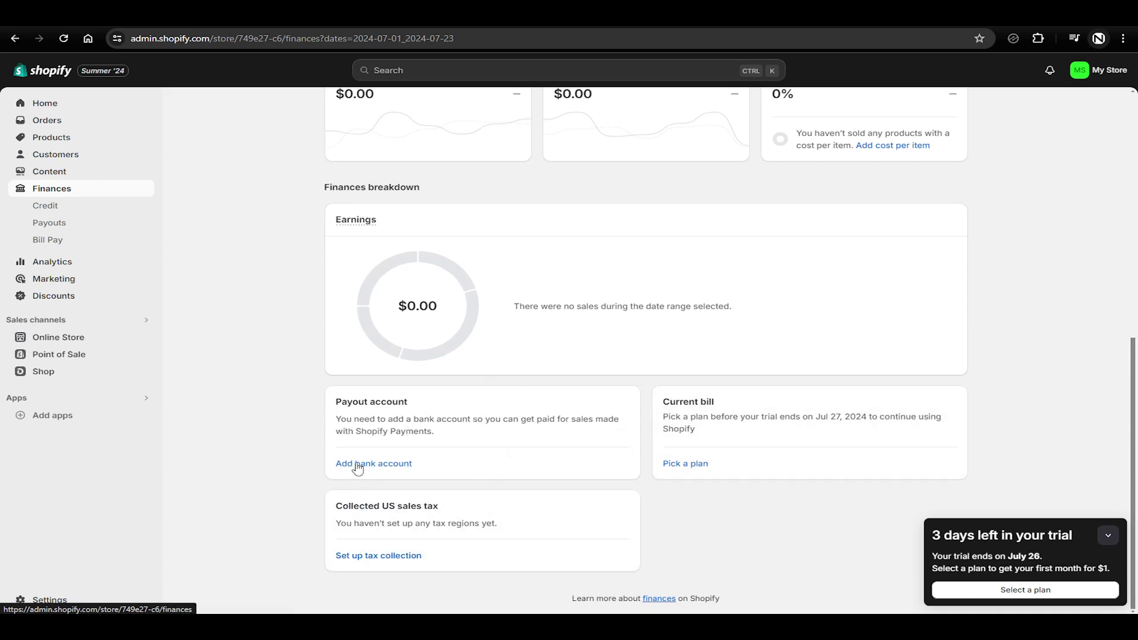
{"action": "scroll", "coordinate": [368, 415], "scroll_direction": "up", "scroll_amount": 8}
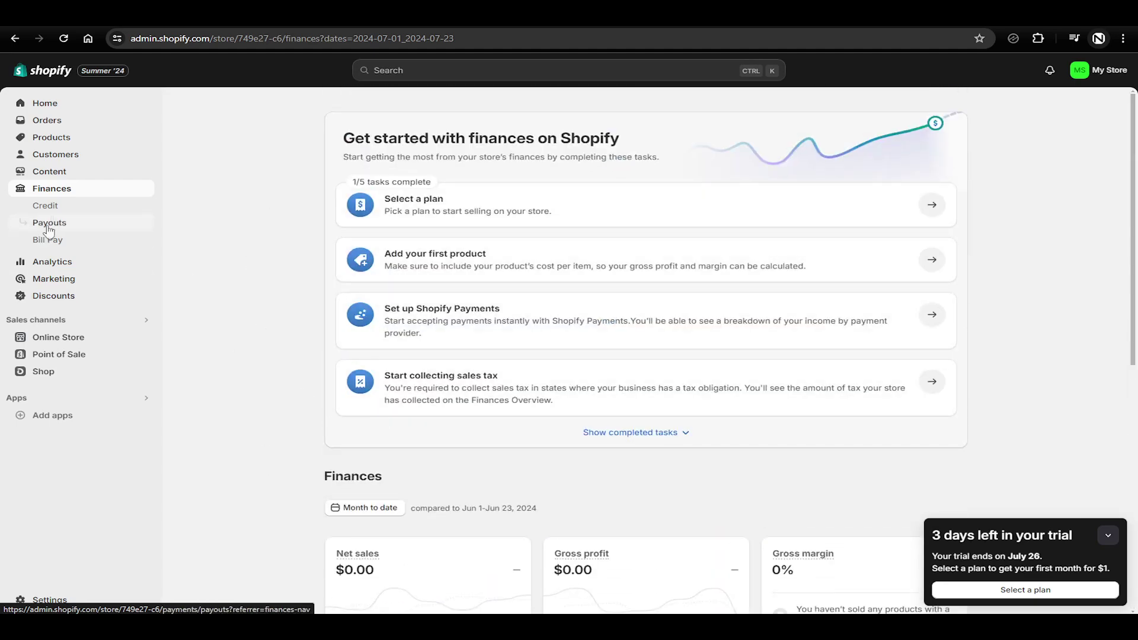
Look over the analytics dashboard, the reports list and the Live View page, rotating its globe towards South America.
{"action": "left_click", "coordinate": [65, 262]}
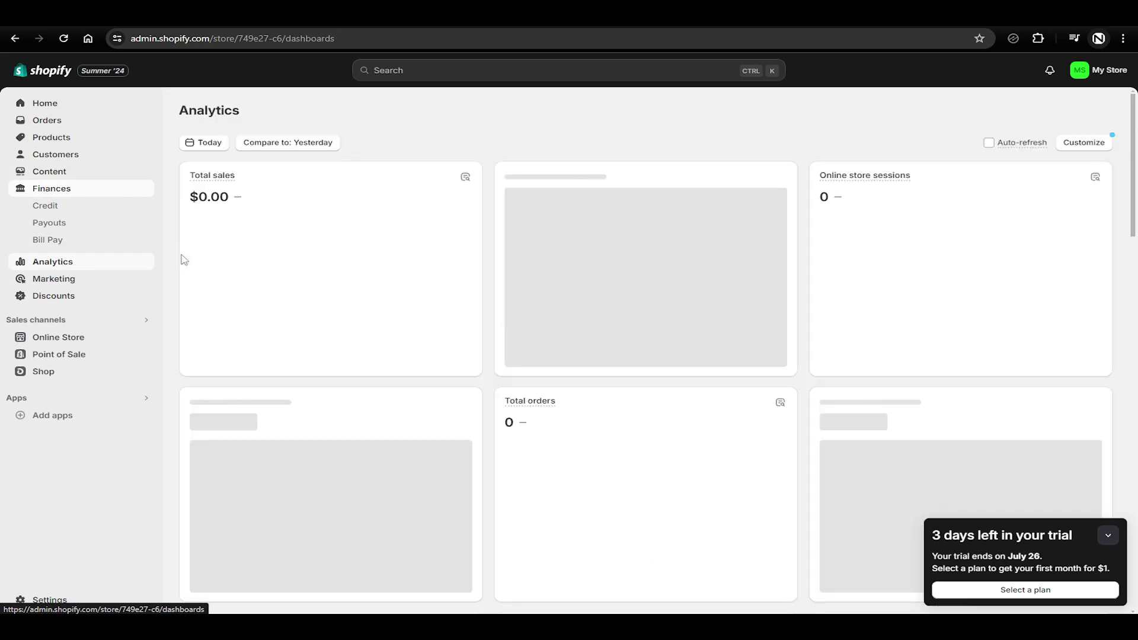
{"action": "scroll", "coordinate": [317, 300], "scroll_direction": "down", "scroll_amount": 9}
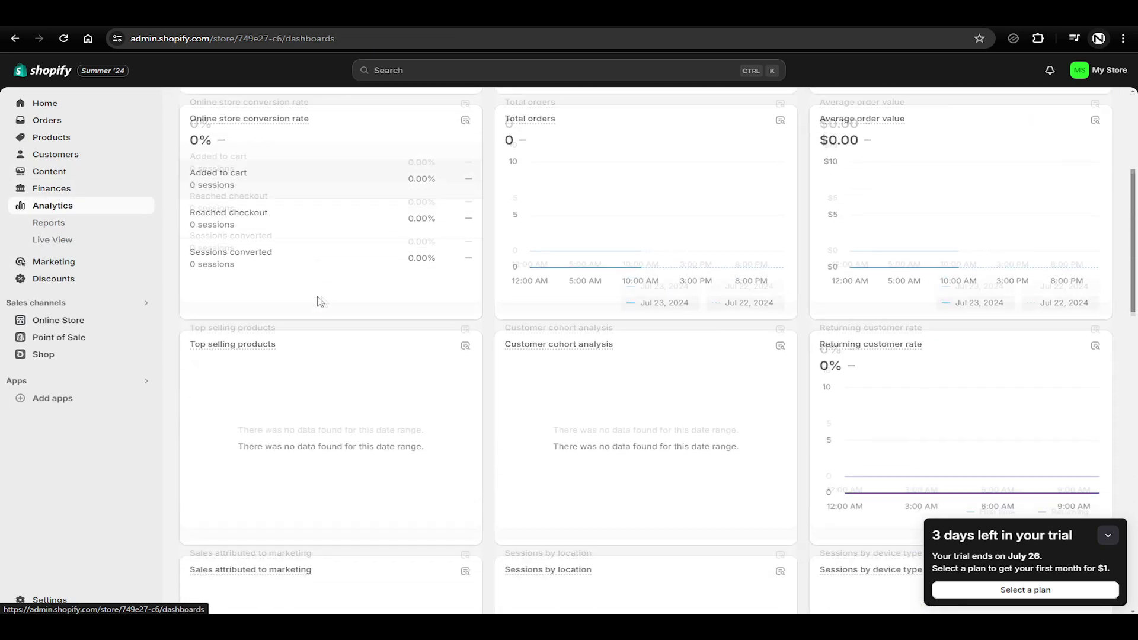
{"action": "scroll", "coordinate": [496, 368], "scroll_direction": "down", "scroll_amount": 4}
{"action": "scroll", "coordinate": [495, 368], "scroll_direction": "up", "scroll_amount": 15}
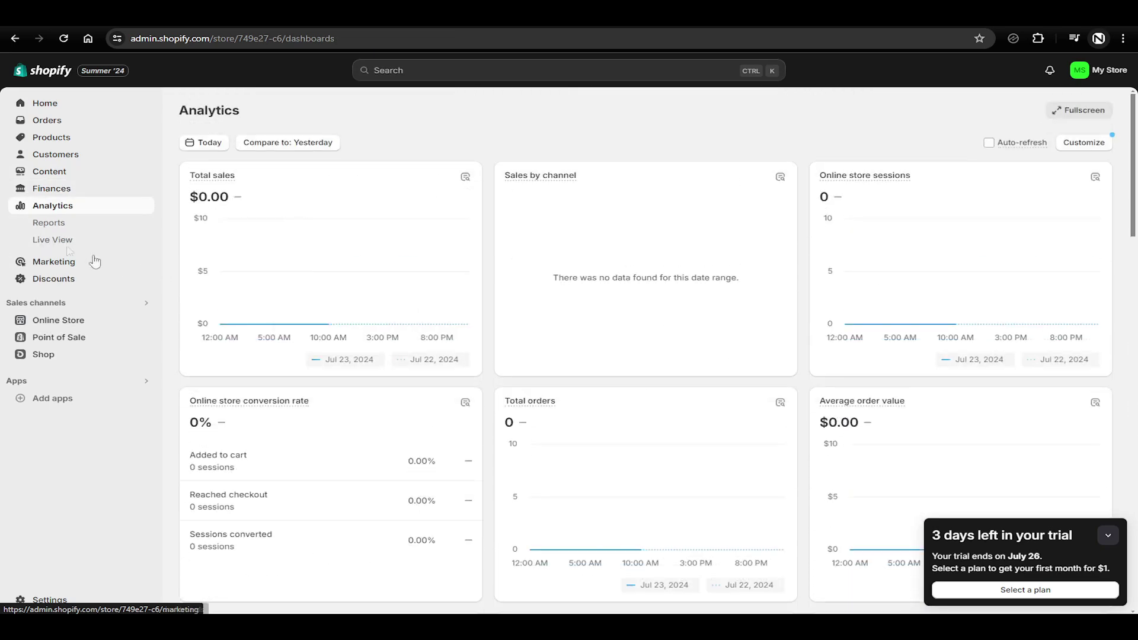
{"action": "left_click", "coordinate": [57, 225]}
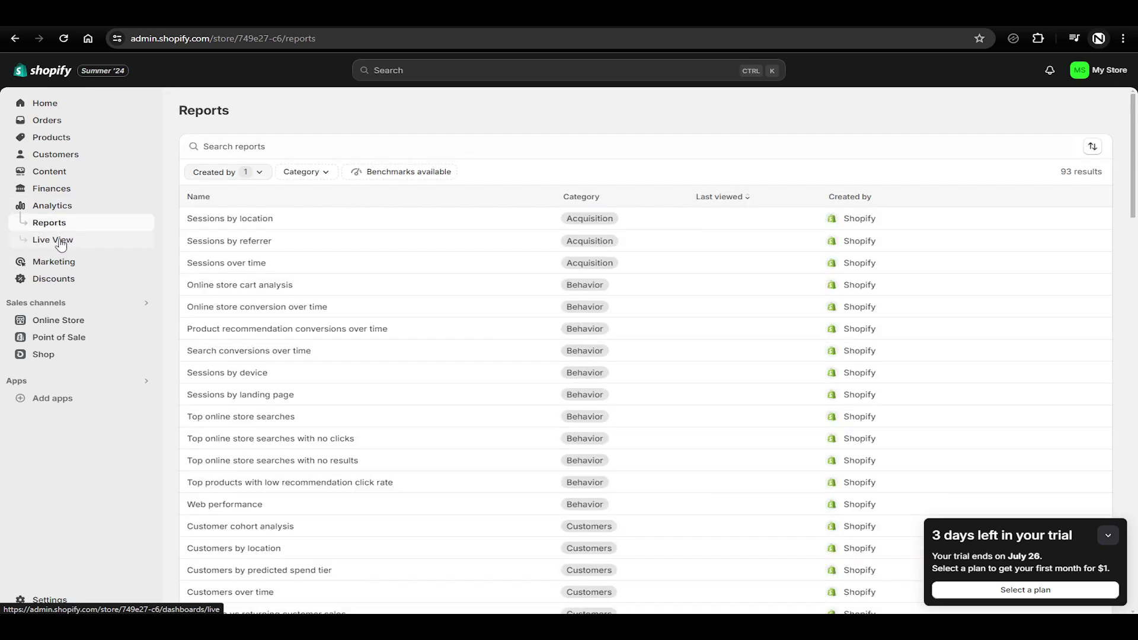
{"action": "left_click", "coordinate": [59, 240]}
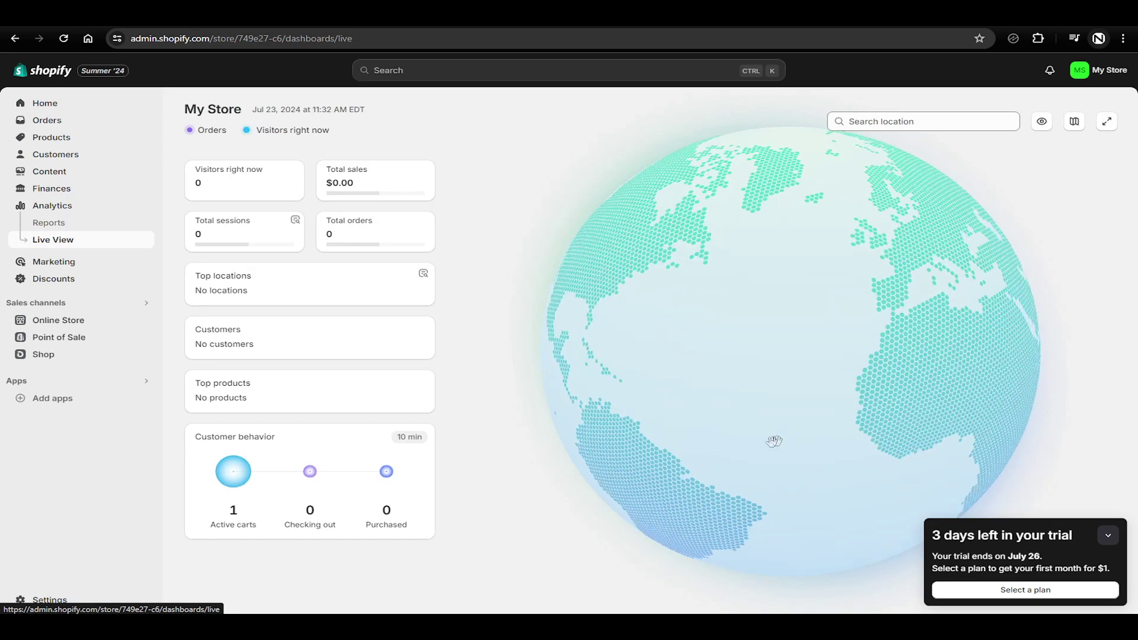
{"action": "left_click_drag", "start_coordinate": [808, 416], "coordinate": [729, 173]}
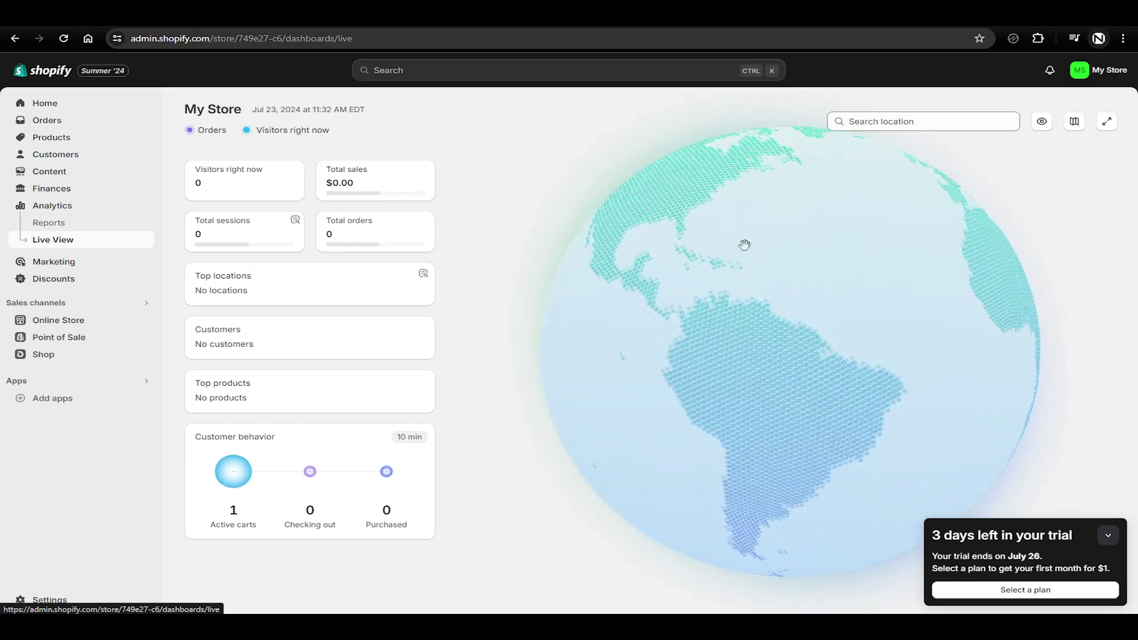
Look over the marketing overview and the discounts page.
{"action": "left_click", "coordinate": [56, 264]}
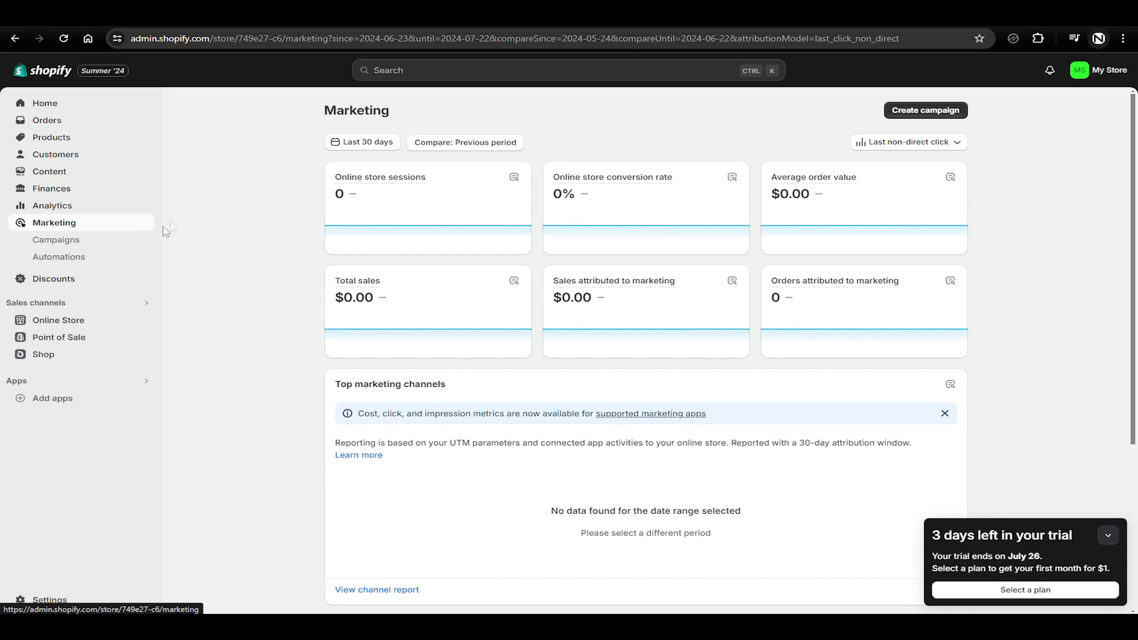
{"action": "left_click", "coordinate": [40, 279]}
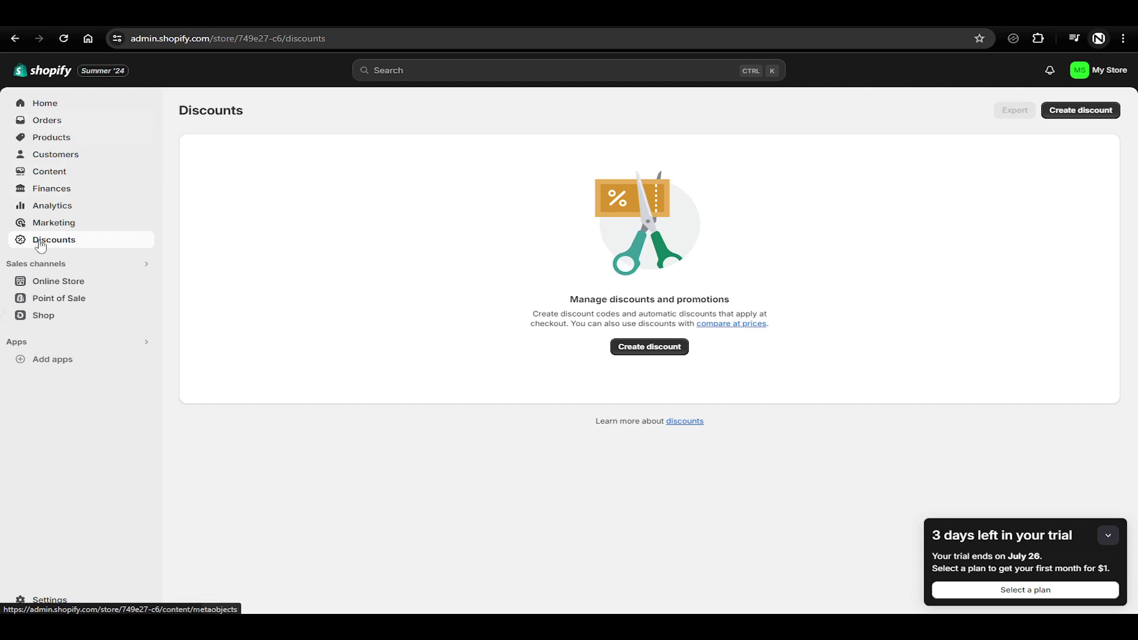
Look over the online store's themes page with the Spotlight theme and its preferences page.
{"action": "left_click", "coordinate": [89, 281]}
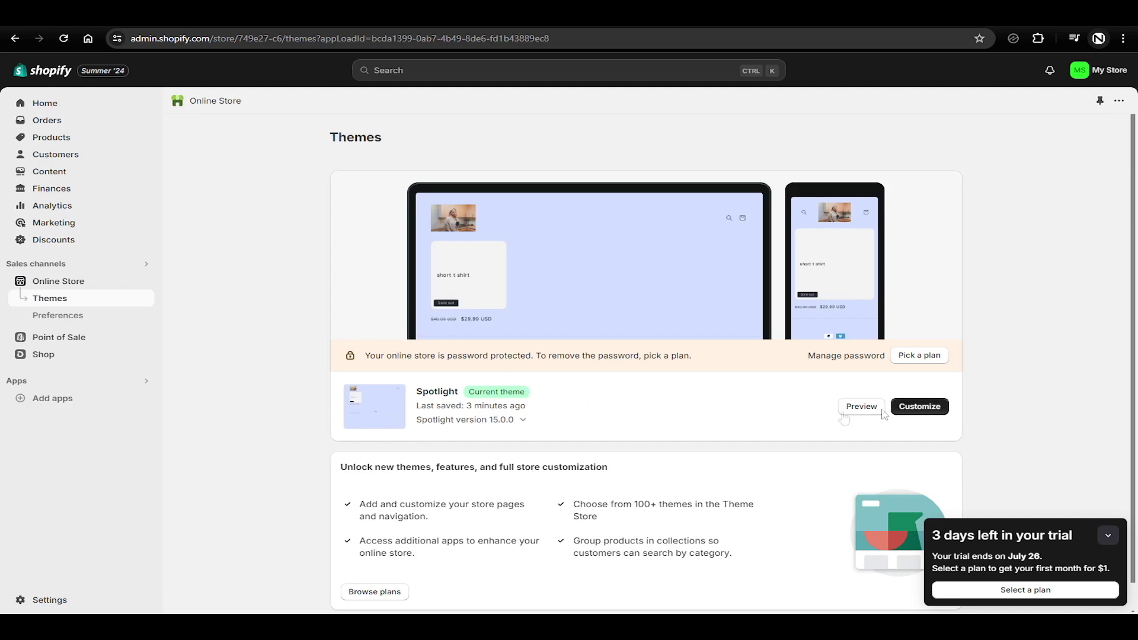
{"action": "scroll", "coordinate": [552, 405], "scroll_direction": "down", "scroll_amount": 1}
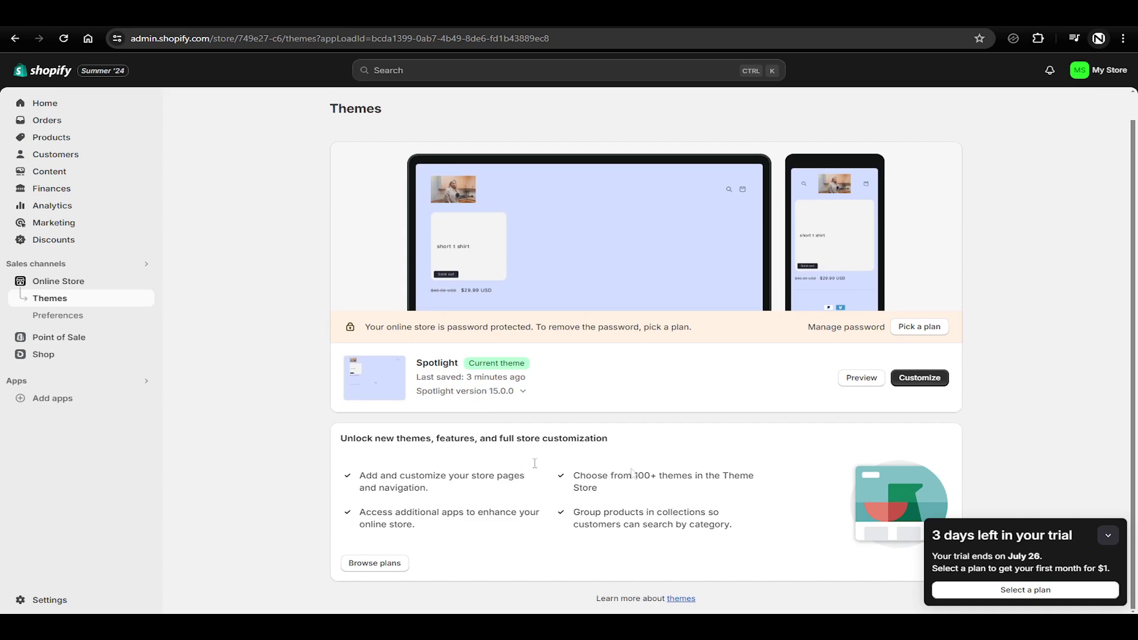
{"action": "scroll", "coordinate": [463, 489], "scroll_direction": "up", "scroll_amount": 1}
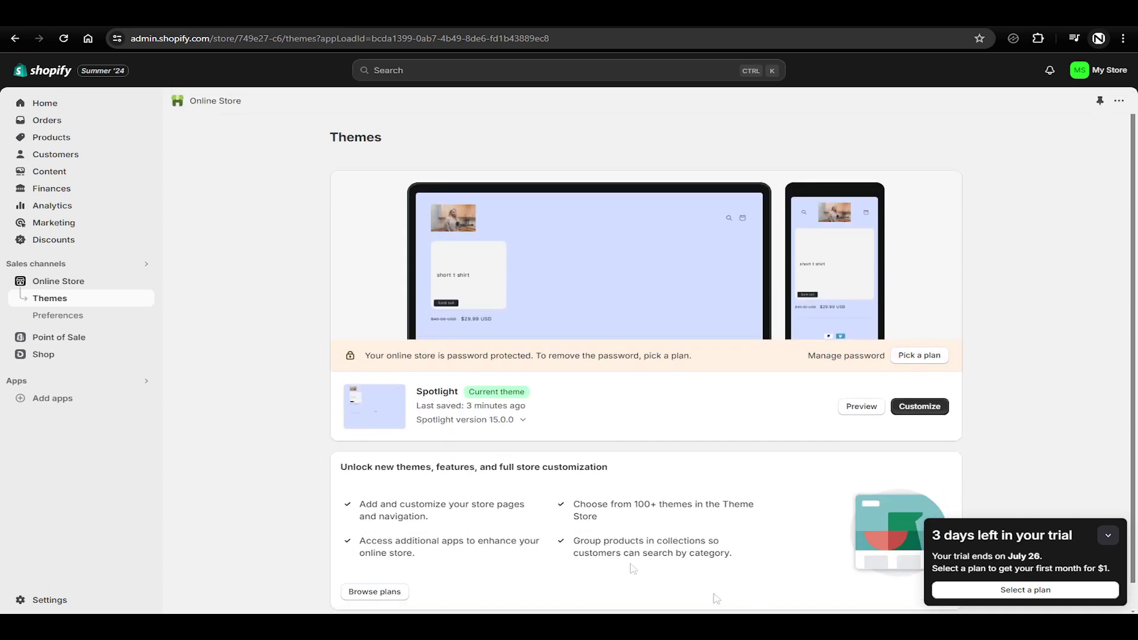
{"action": "left_click", "coordinate": [72, 324]}
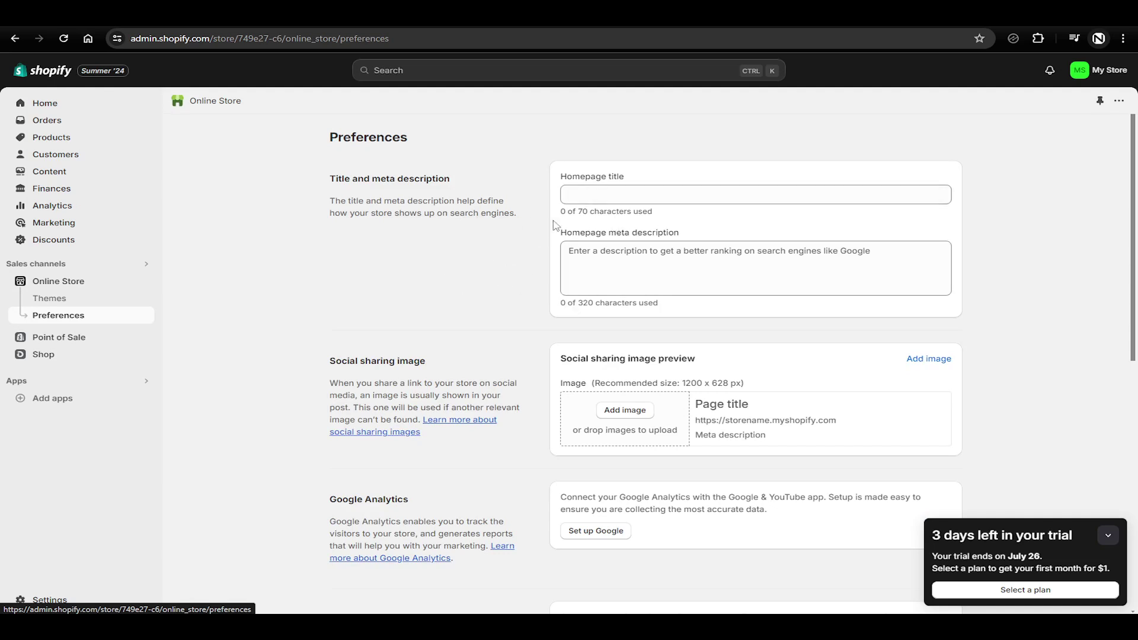
Look over the Point of Sale and Shop sales channels and the recommended apps, closing the app suggestions.
{"action": "left_click", "coordinate": [58, 341]}
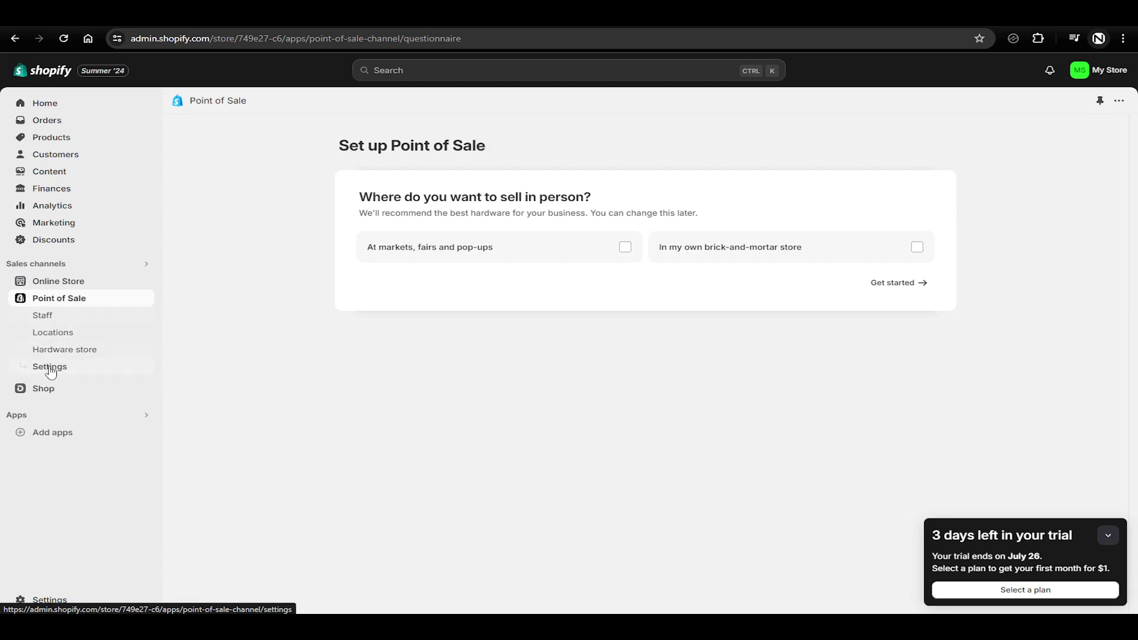
{"action": "left_click", "coordinate": [52, 390]}
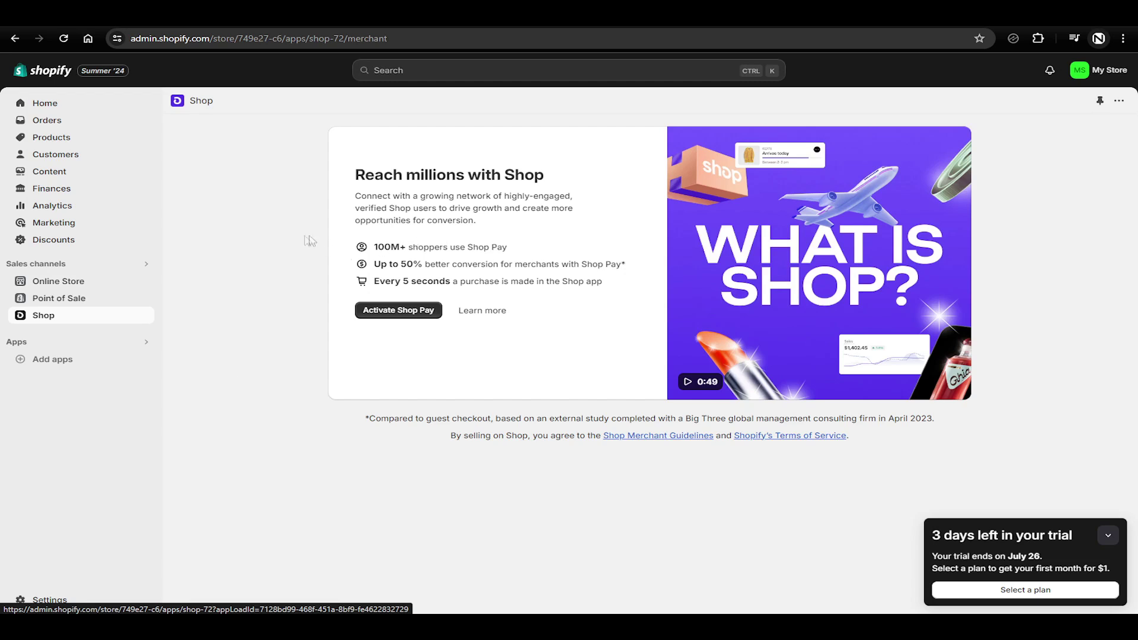
{"action": "left_click", "coordinate": [70, 362]}
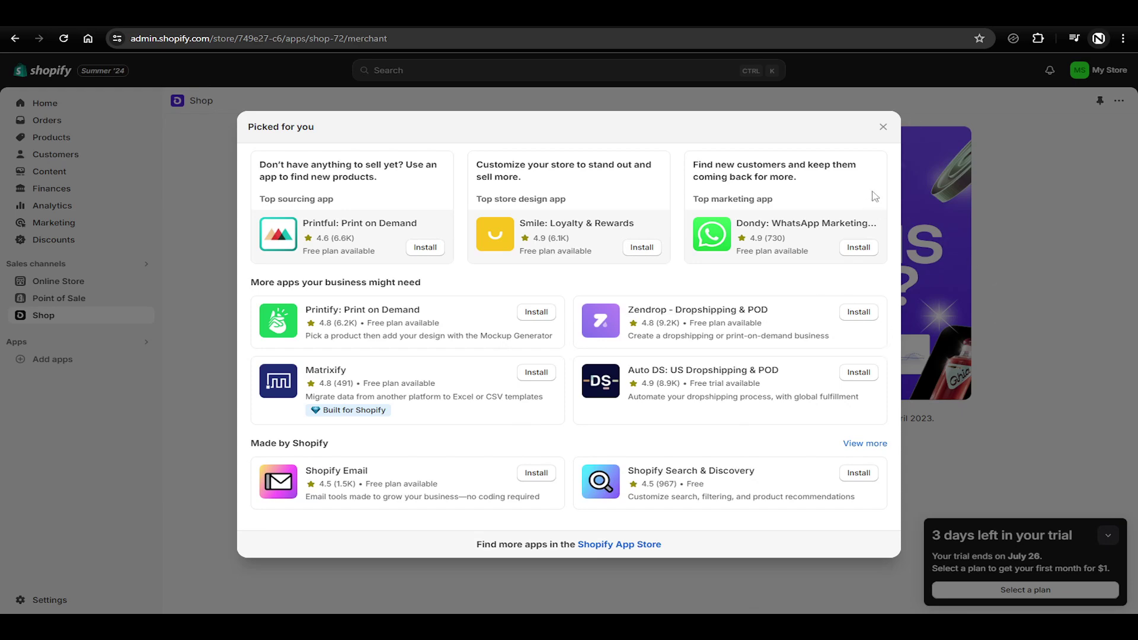
{"action": "left_click", "coordinate": [883, 128]}
Return to the admin home, switch to the storefront's t-shirt product page and go from there to the store's home page.
{"action": "left_click", "coordinate": [48, 102]}
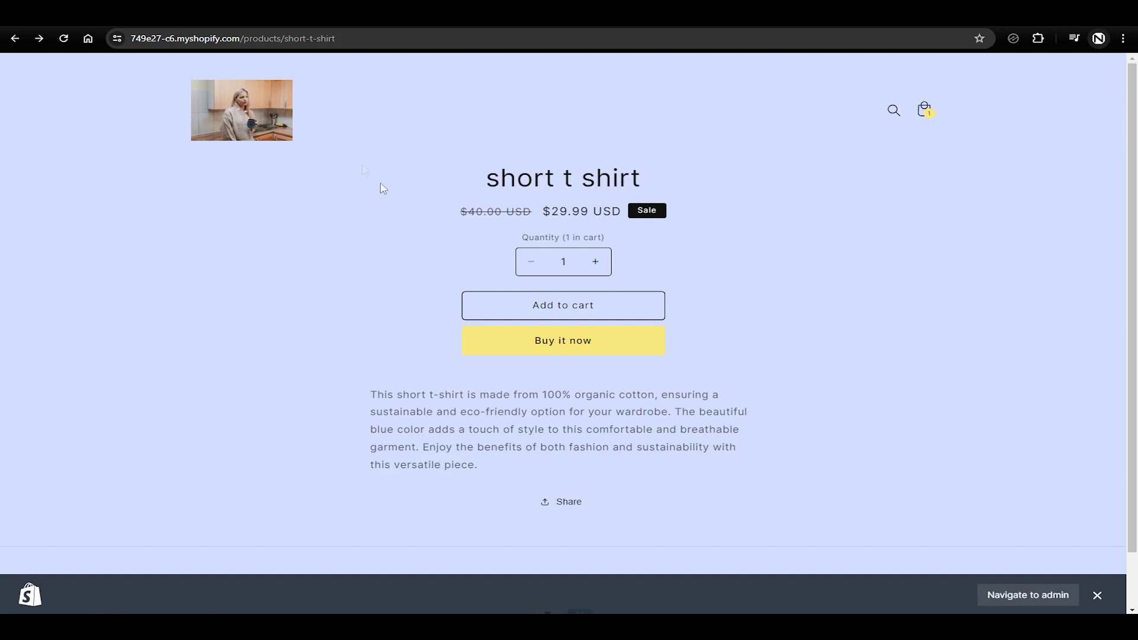
{"action": "left_click", "coordinate": [272, 128]}
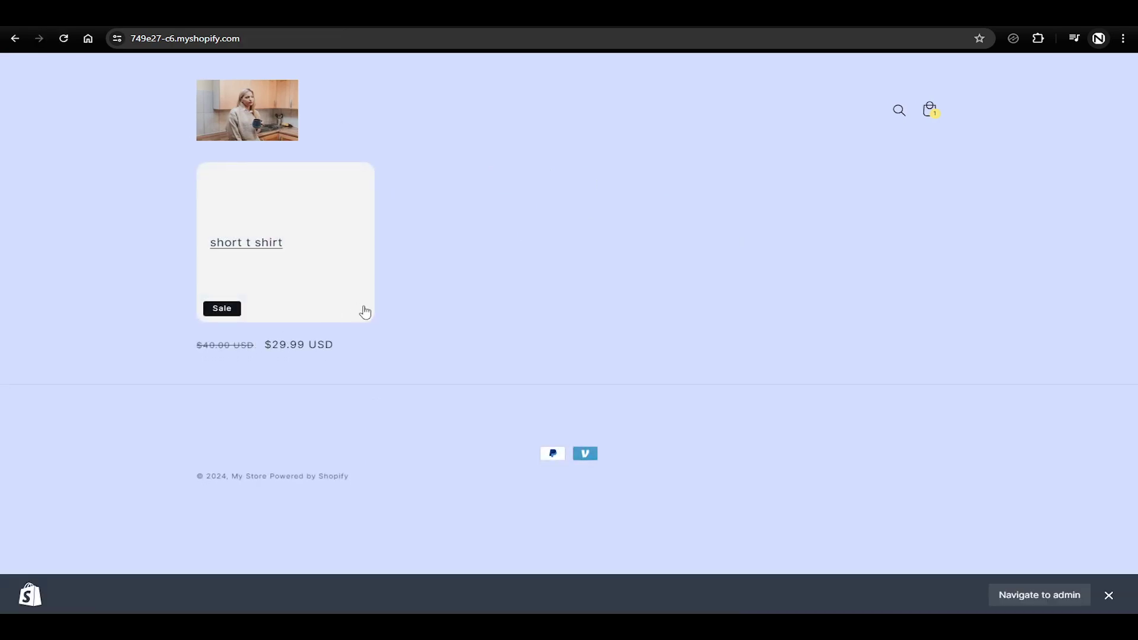